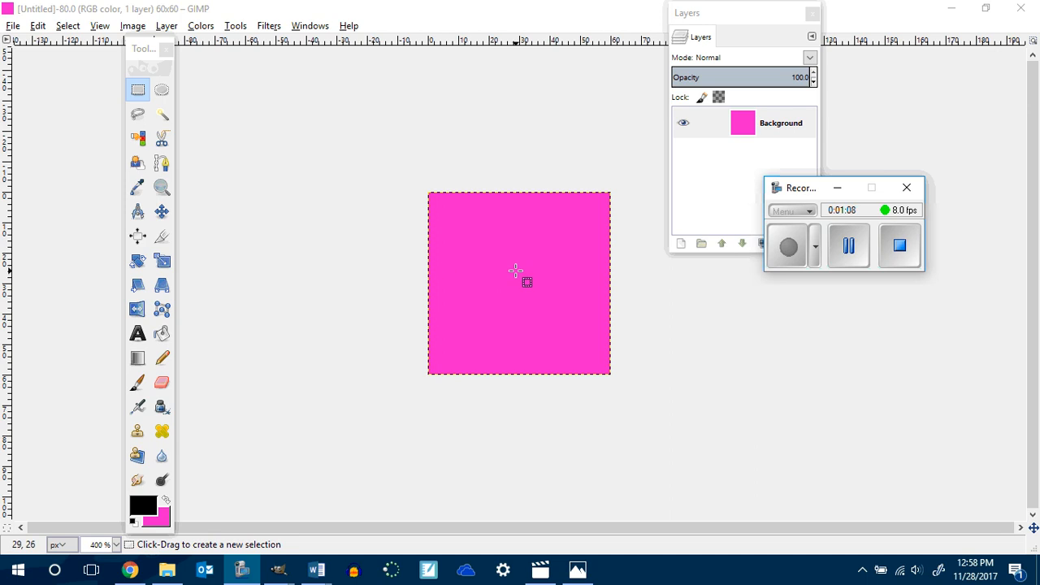
Fill the whole canvas with white using Bucket Fill after setting the foreground color to white.
left_click(163, 335)
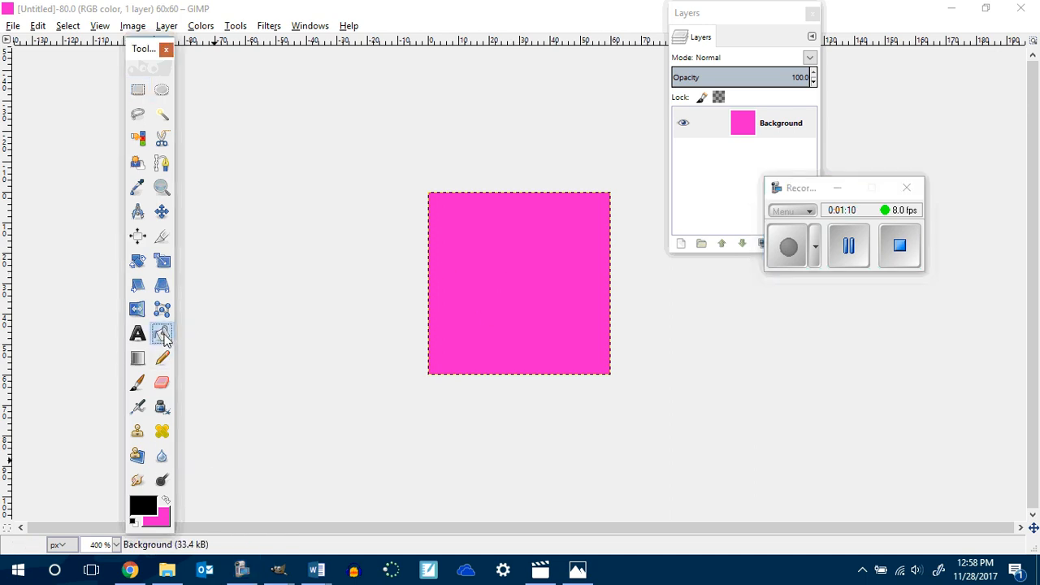
left_click(150, 504)
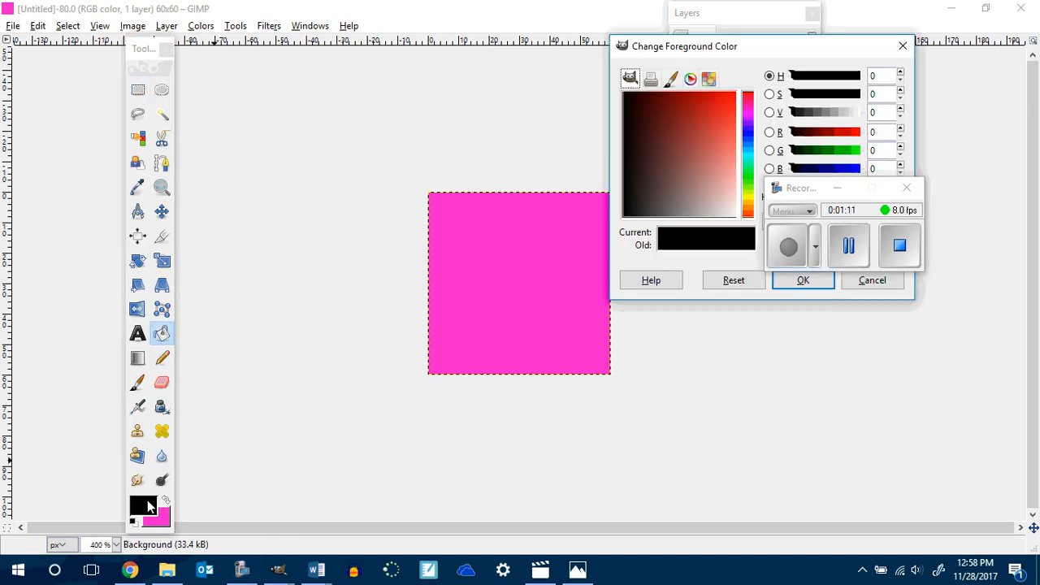
left_click(838, 188)
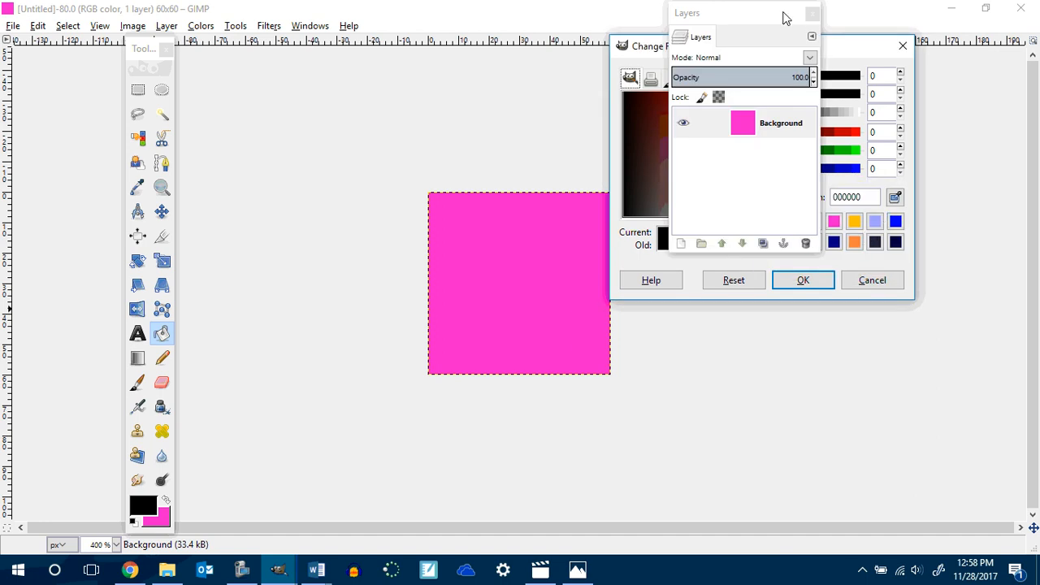
left_click_drag(784, 16, 760, 22)
left_click(813, 222)
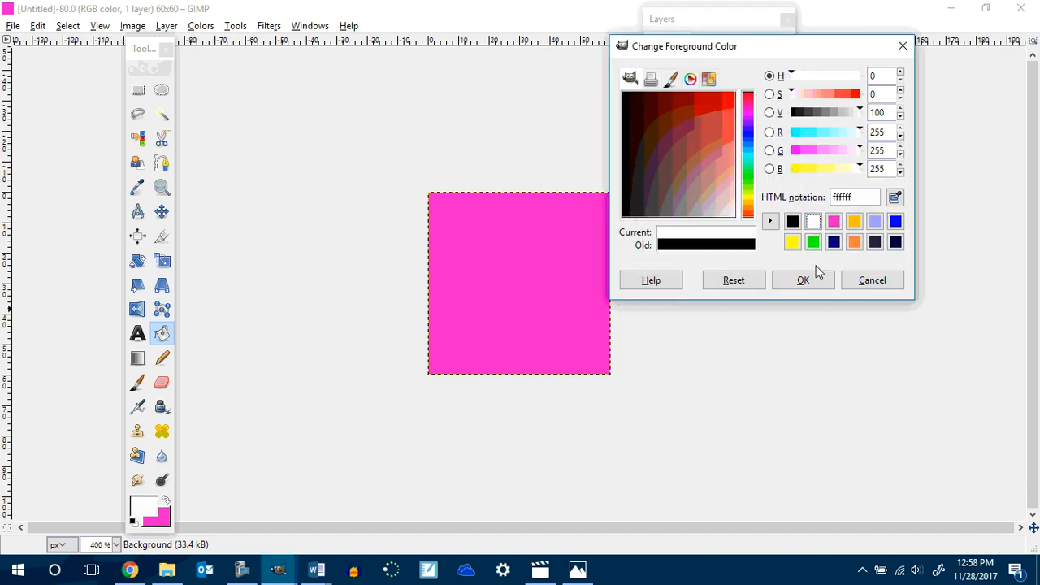
left_click(815, 280)
left_click(550, 276)
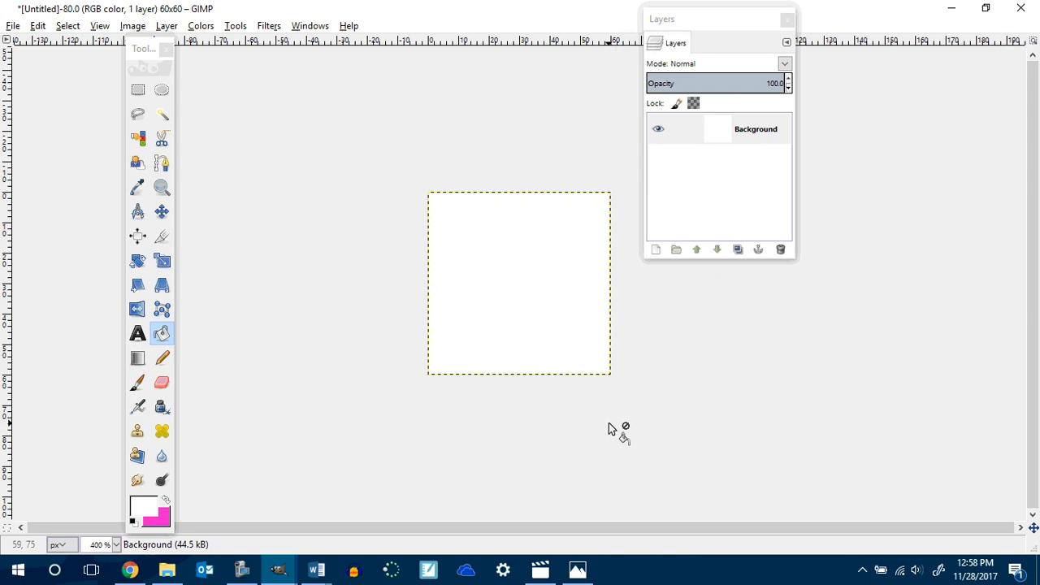
Draw an elliptical selection spanning the entire canvas and zoom to 800%.
left_click(162, 90)
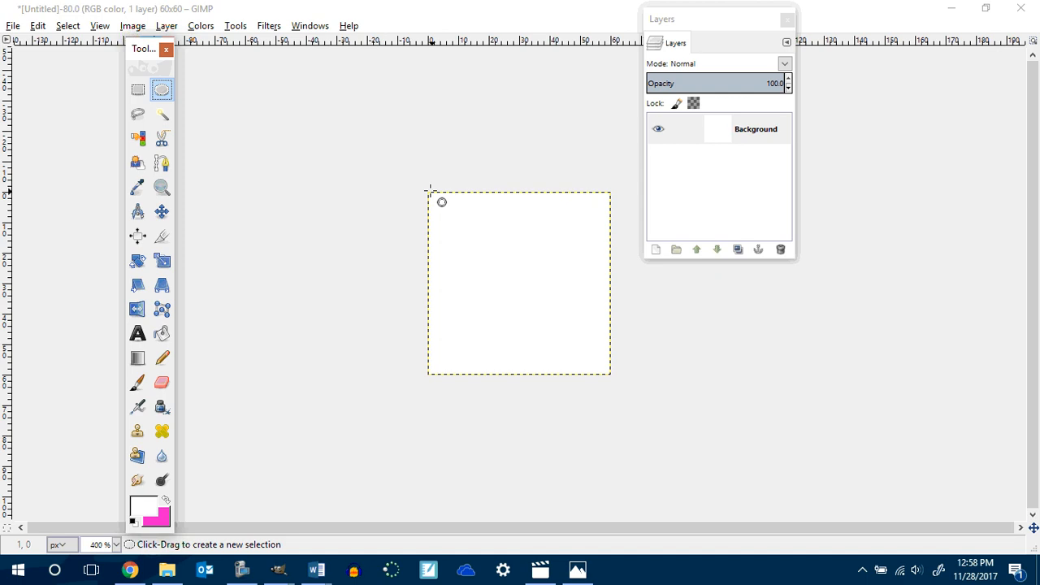
left_click_drag(429, 192, 611, 372)
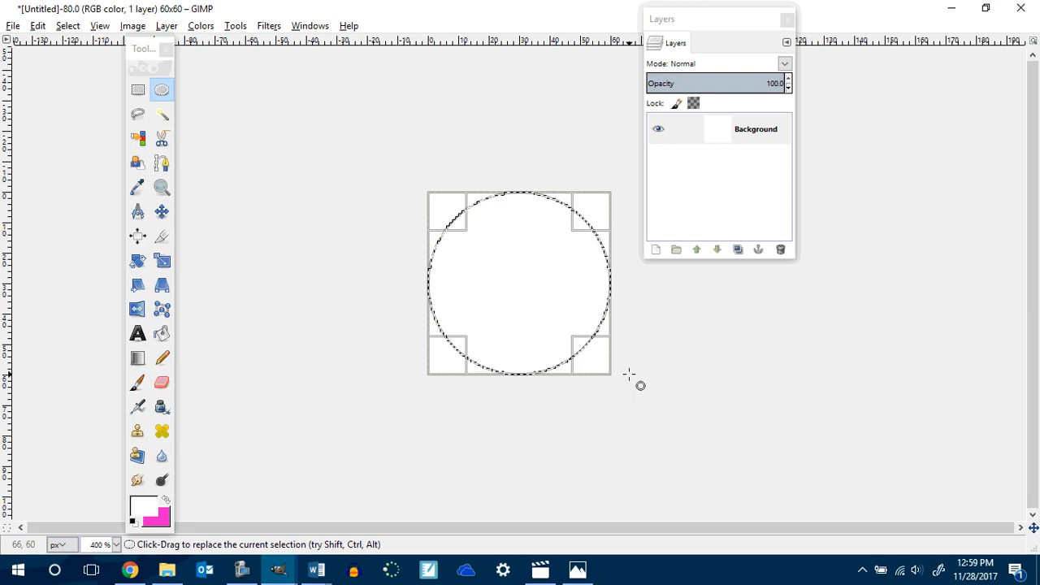
key("4")
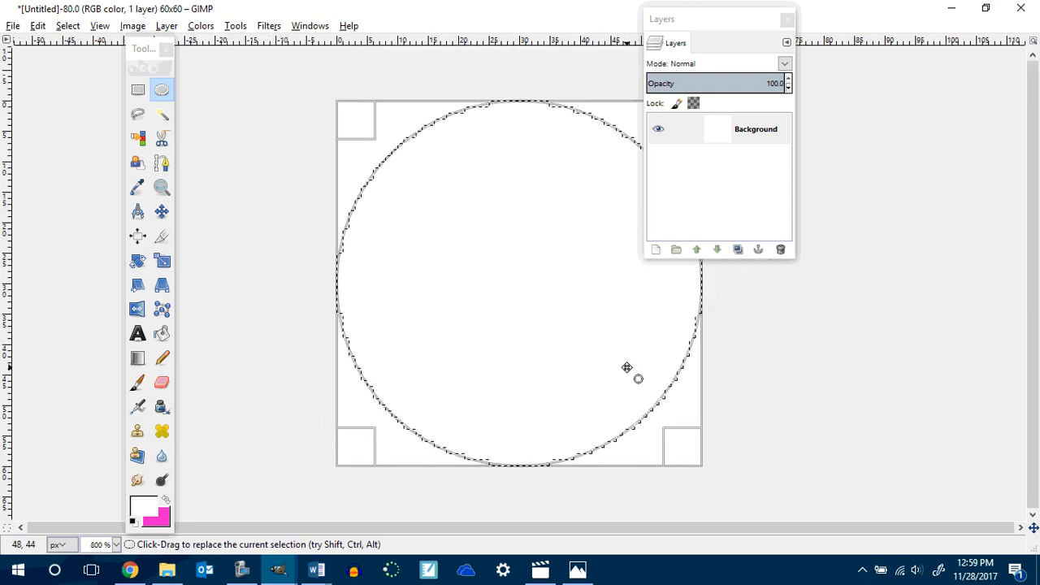
Browse the gradient list in the Blend tool options.
left_click(139, 364)
double_click(139, 365)
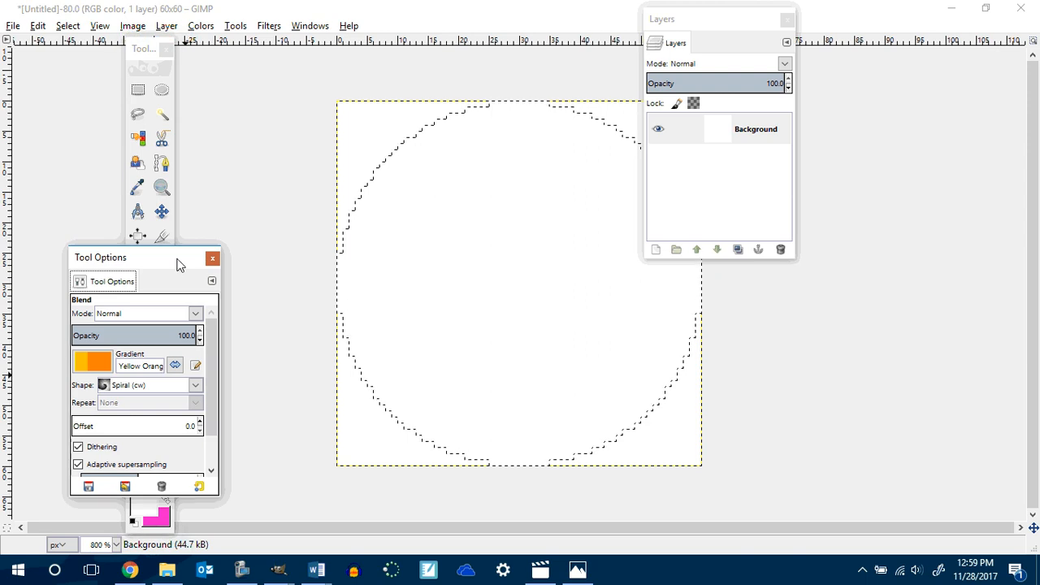
left_click_drag(179, 260, 243, 149)
left_click(172, 254)
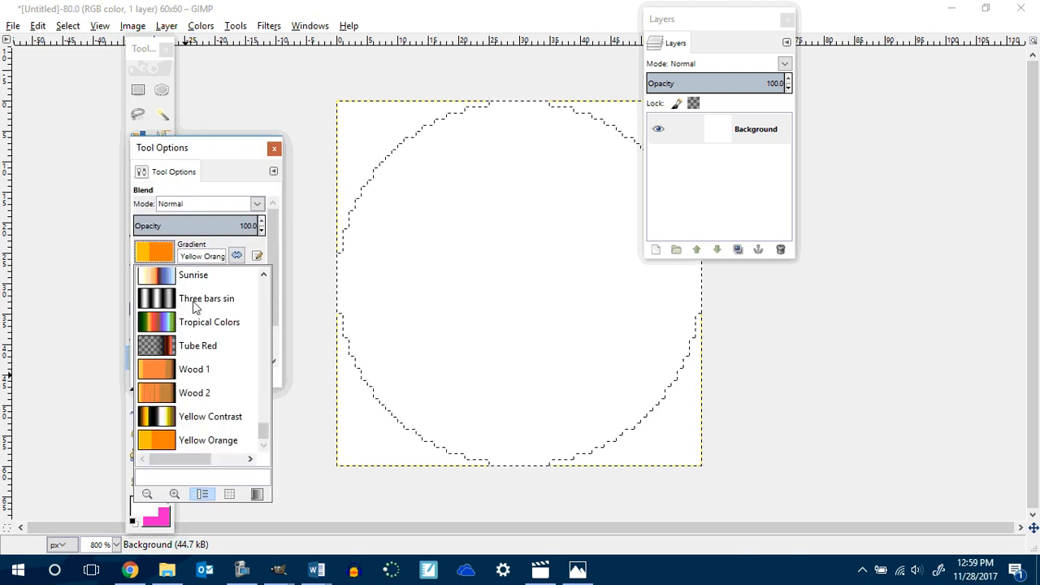
scroll(189, 321, "up", 3)
scroll(187, 322, "up", 6)
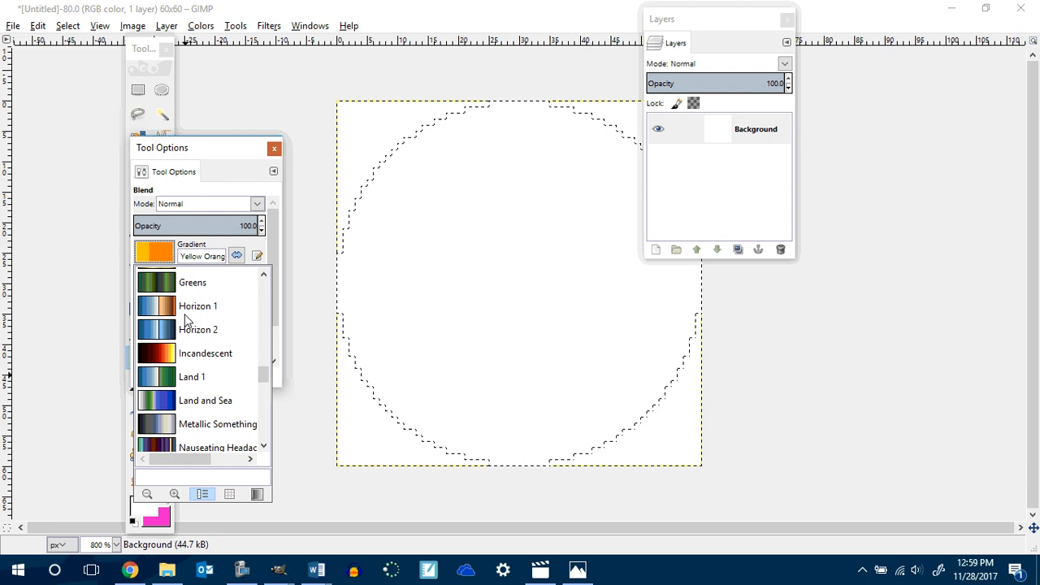
scroll(186, 321, "up", 7)
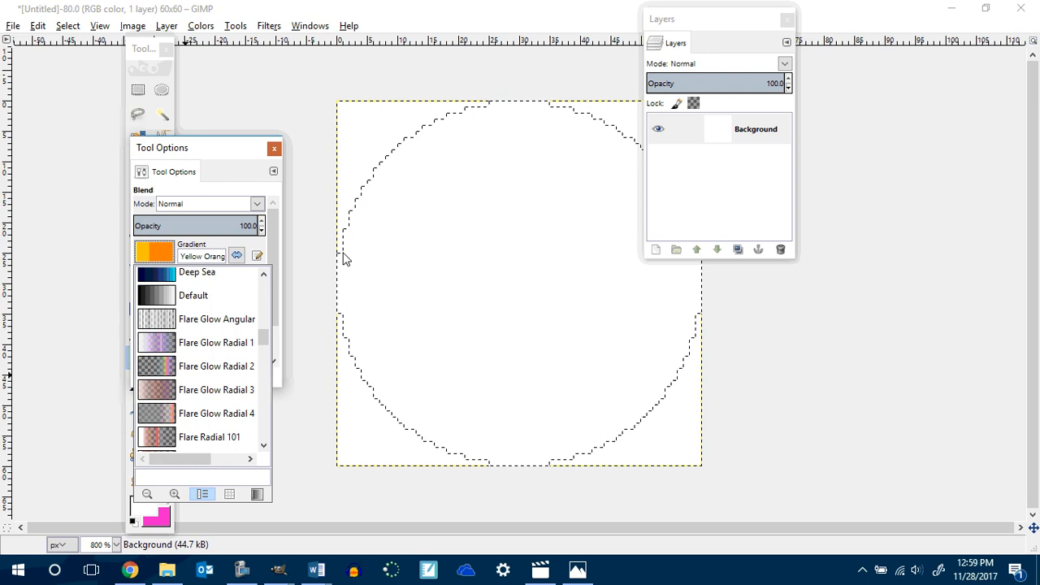
left_click(227, 162)
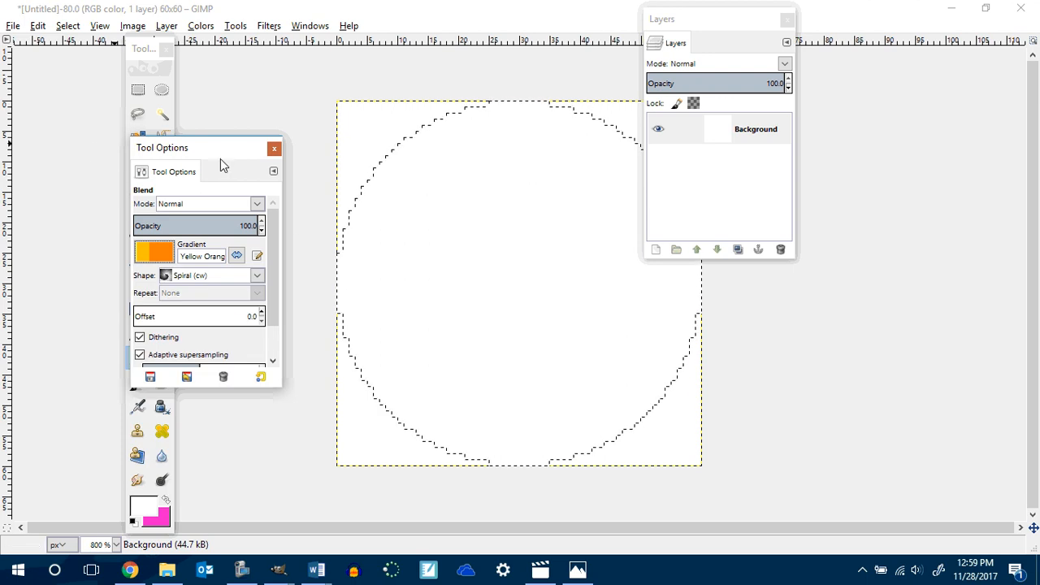
left_click(274, 149)
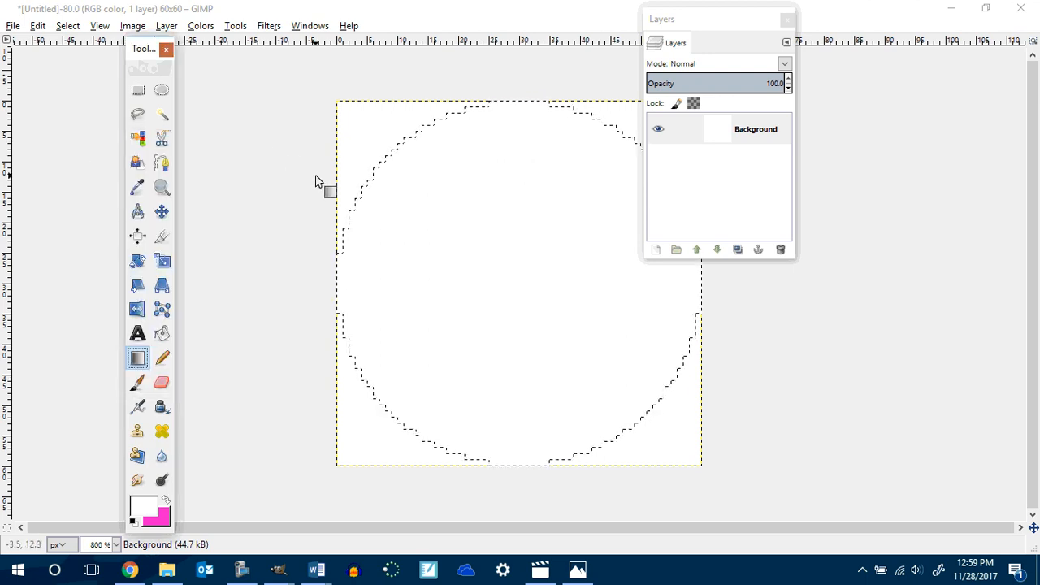
Set the foreground color to black and bucket-fill the circular selection.
left_click(162, 334)
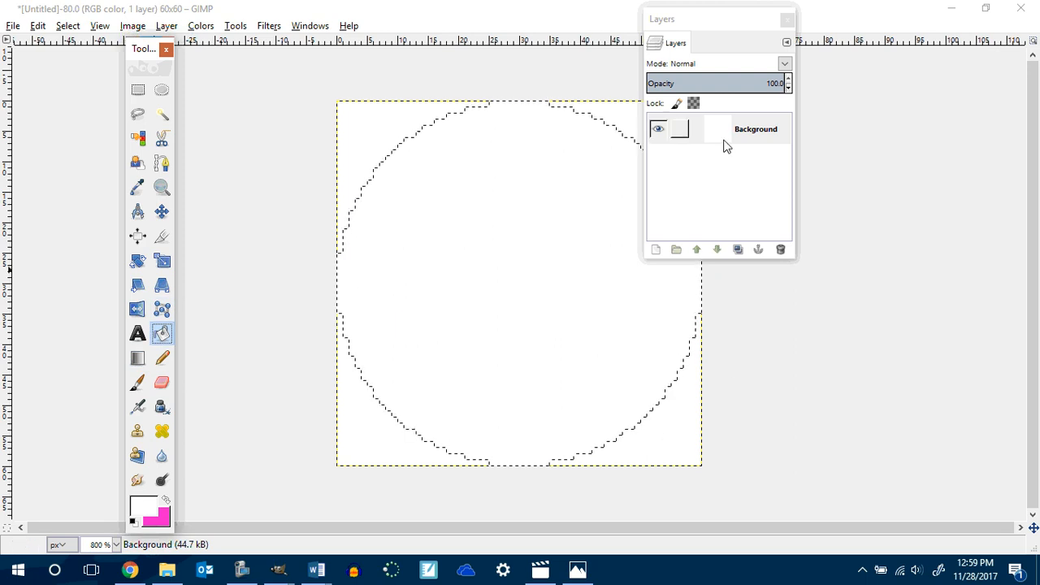
left_click(144, 510)
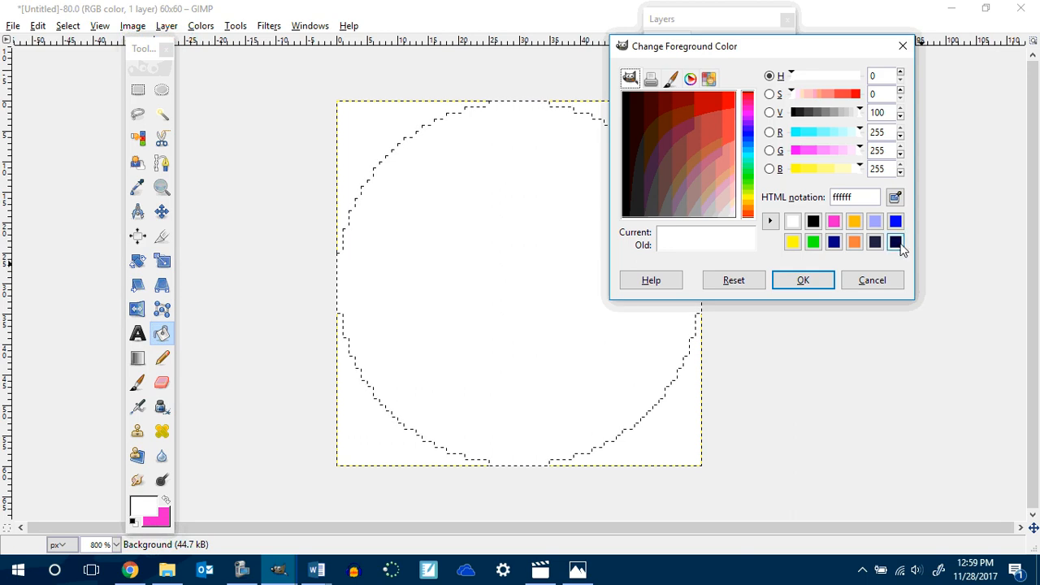
left_click(812, 221)
left_click(802, 281)
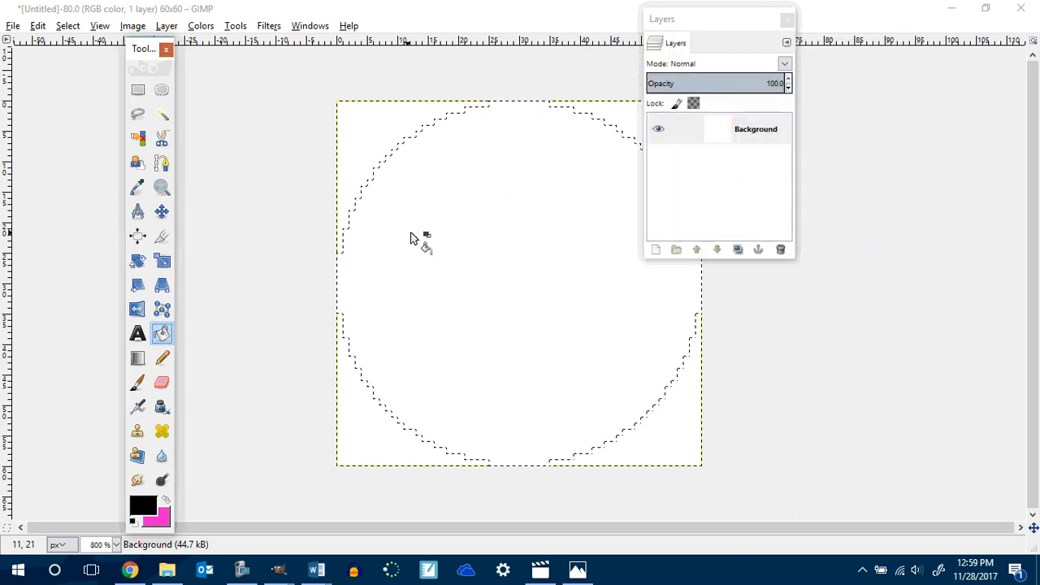
left_click(486, 218)
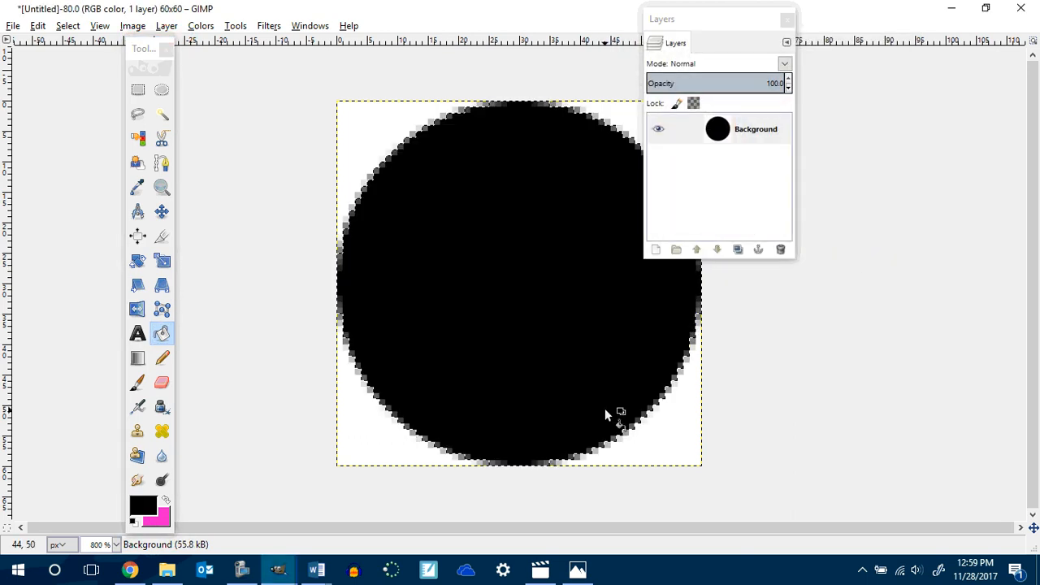
Draw a new elliptical selection over the whole canvas and open the Ellipse Select options.
left_click(162, 90)
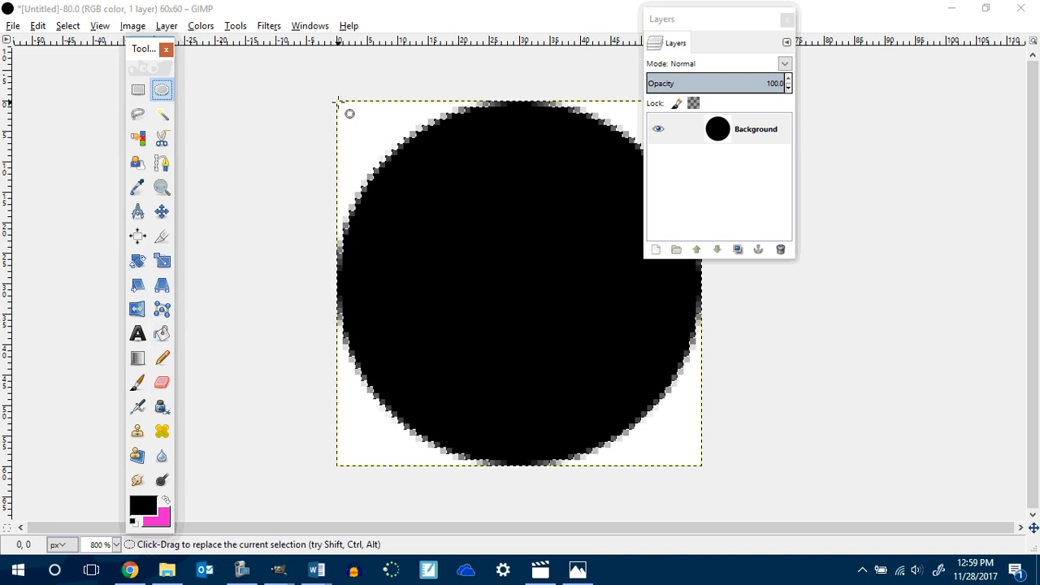
left_click_drag(338, 102, 701, 463)
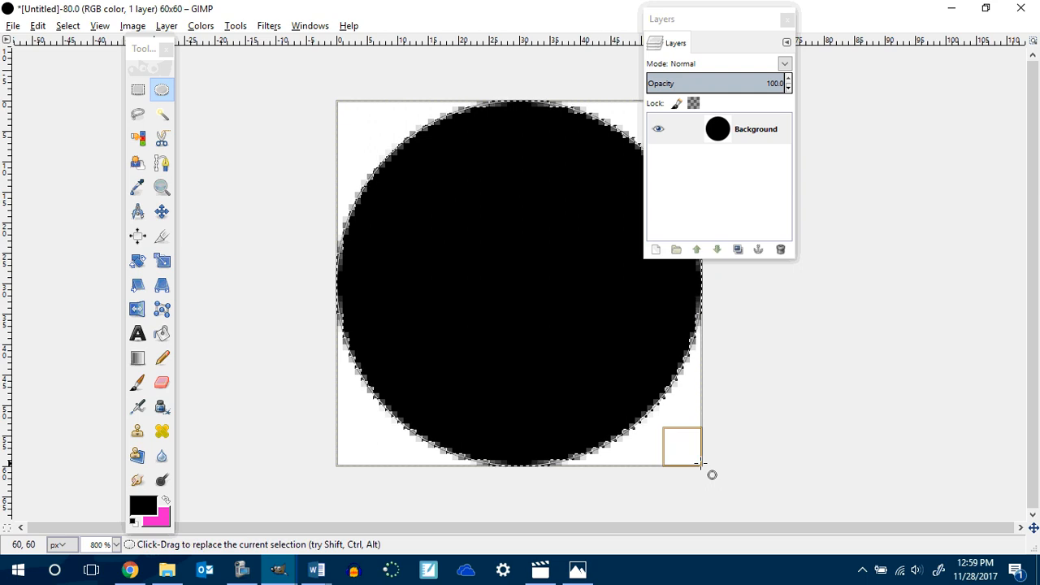
double_click(163, 91)
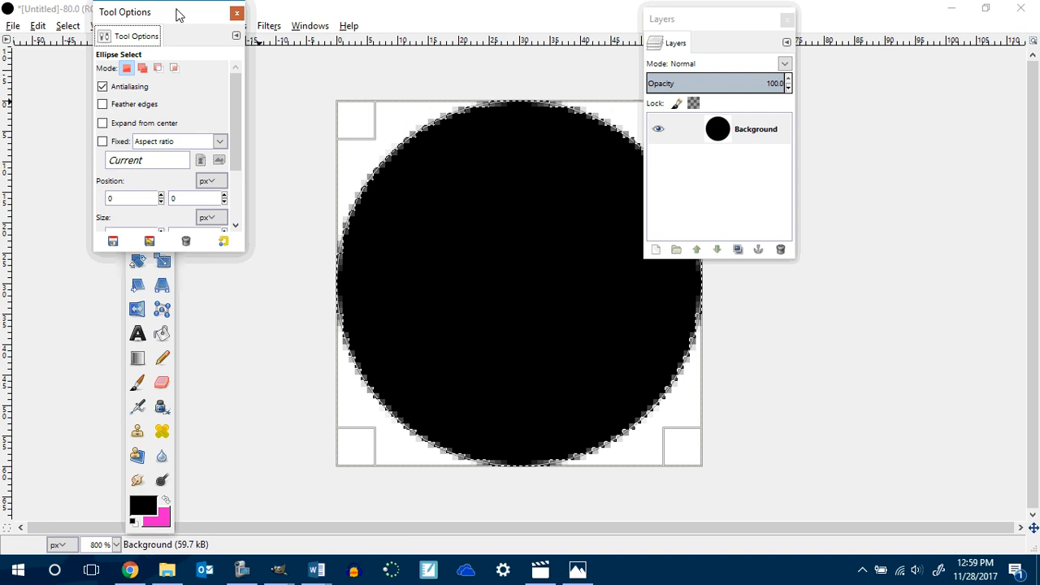
mouse_move(181, 11)
left_mouse_down()
mouse_move(233, 39)
mouse_move(184, 15)
left_mouse_up()
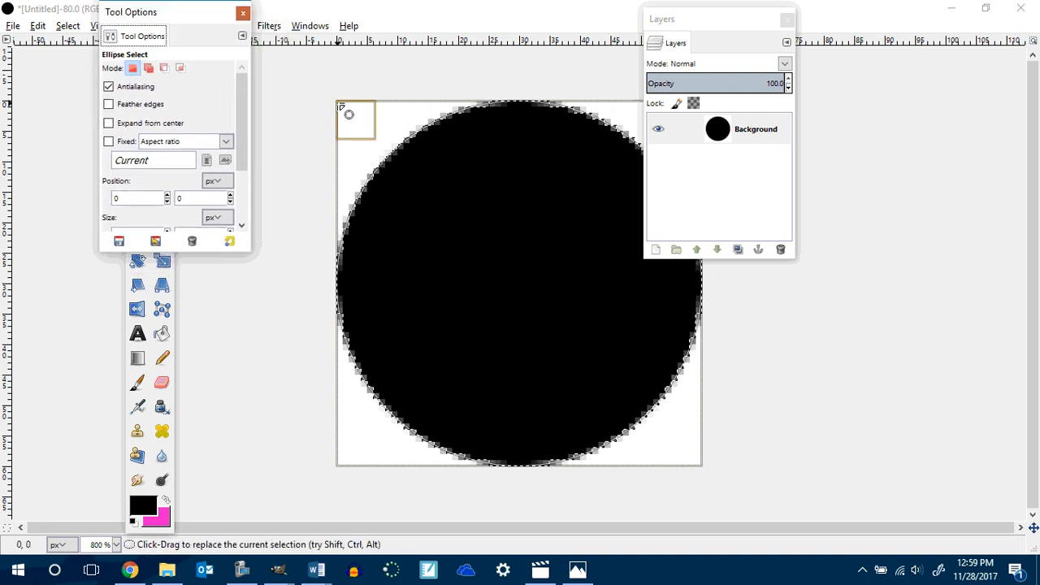
Shrink the elliptical selection slightly inward by adjusting its edge handles.
left_click(349, 111)
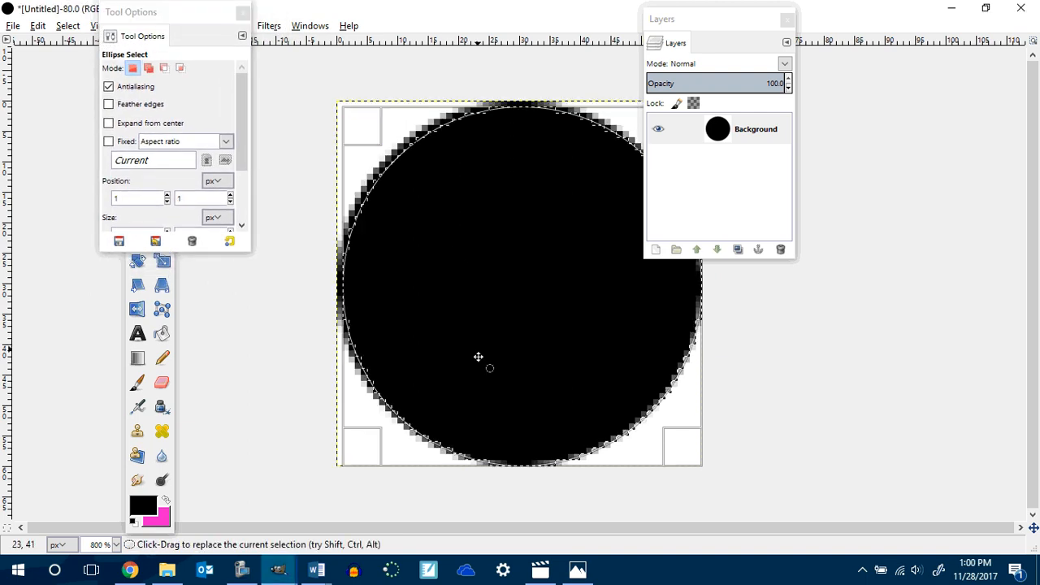
left_click_drag(524, 476, 529, 465)
key("Return")
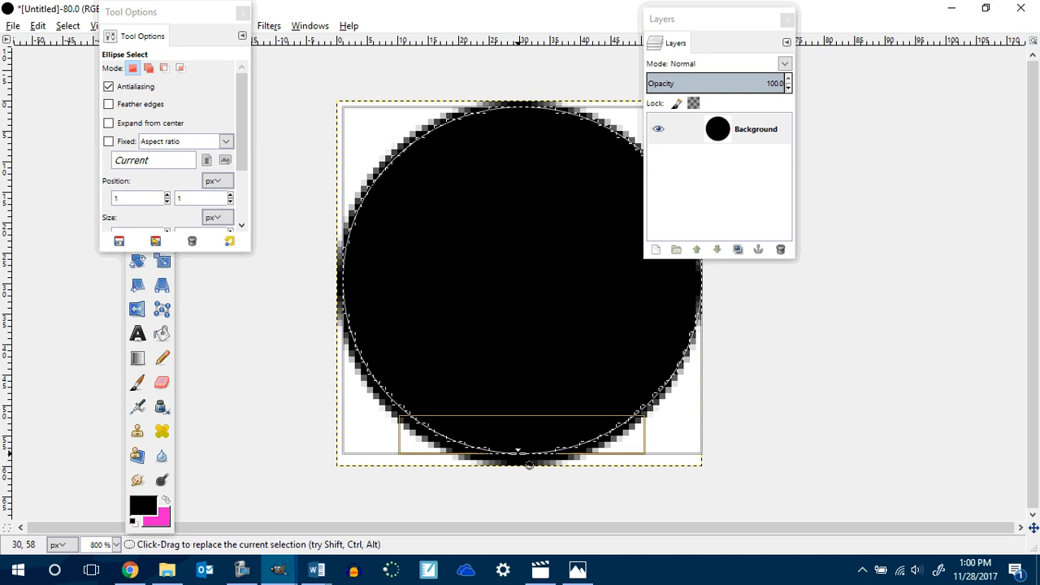
left_click_drag(717, 23, 845, 44)
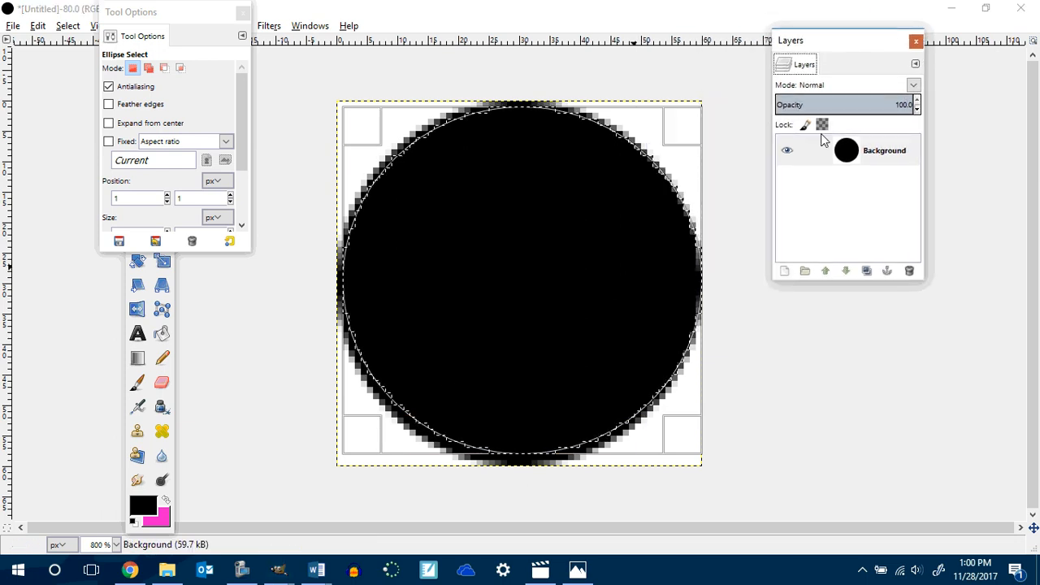
mouse_move(696, 281)
left_mouse_down()
mouse_move(675, 281)
mouse_move(685, 281)
left_mouse_up()
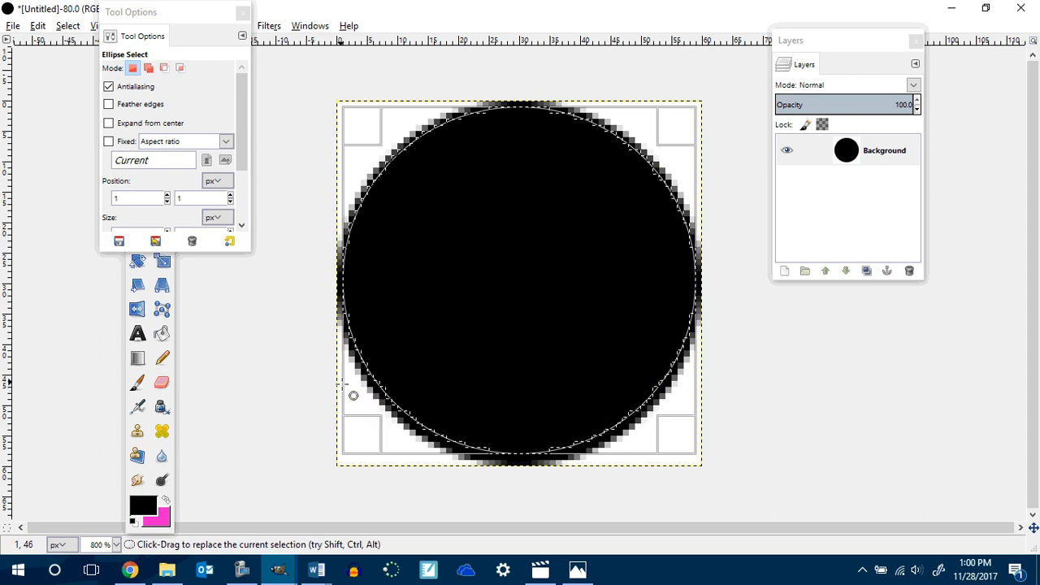
left_click_drag(368, 283, 376, 285)
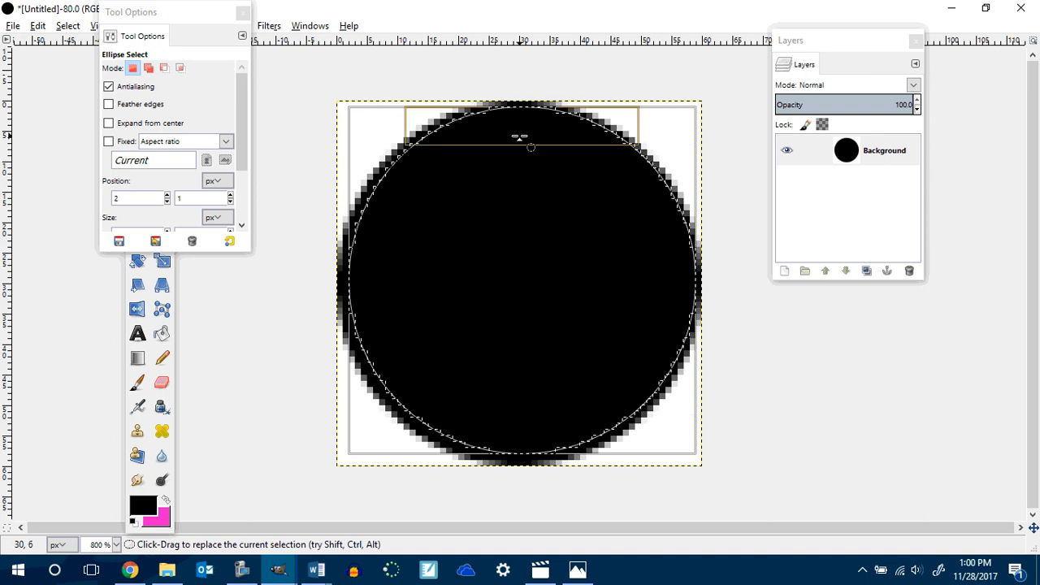
left_click_drag(520, 134, 529, 158)
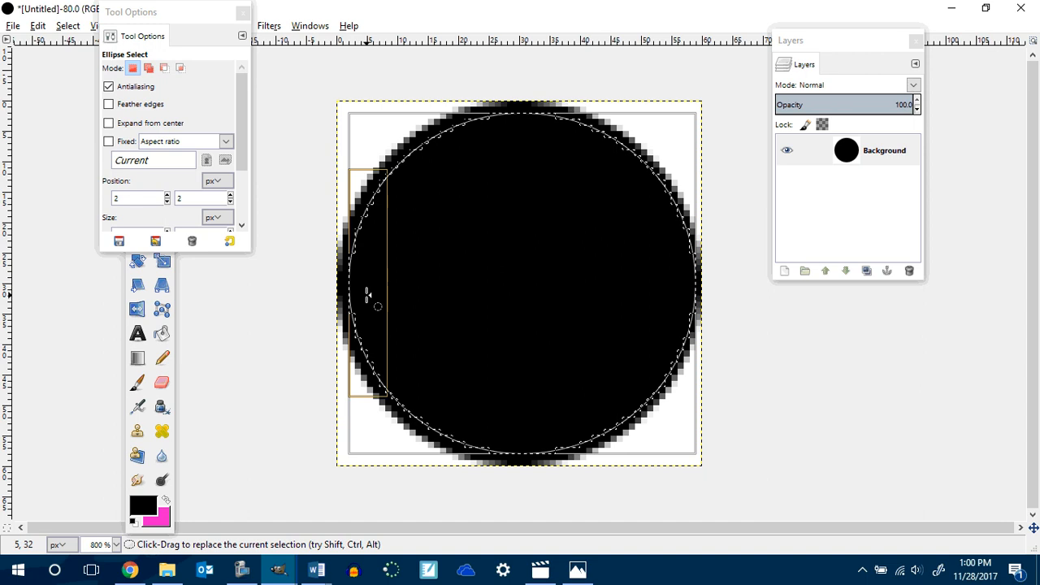
mouse_move(367, 296)
left_mouse_down()
mouse_move(382, 291)
mouse_move(366, 296)
left_mouse_up()
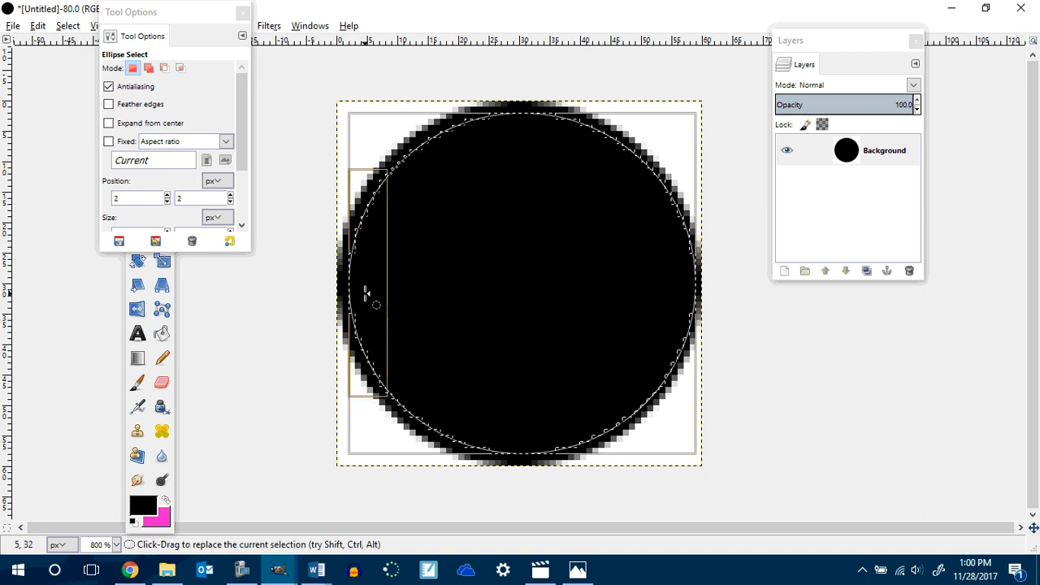
Set the elliptical selection's position to 2, 2 px.
left_click(230, 202)
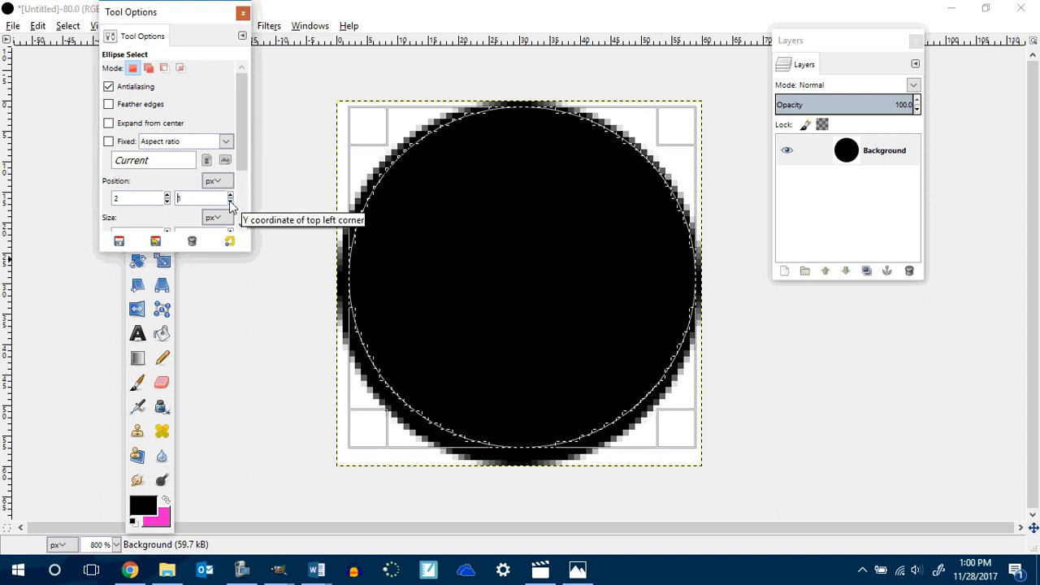
left_click(166, 203)
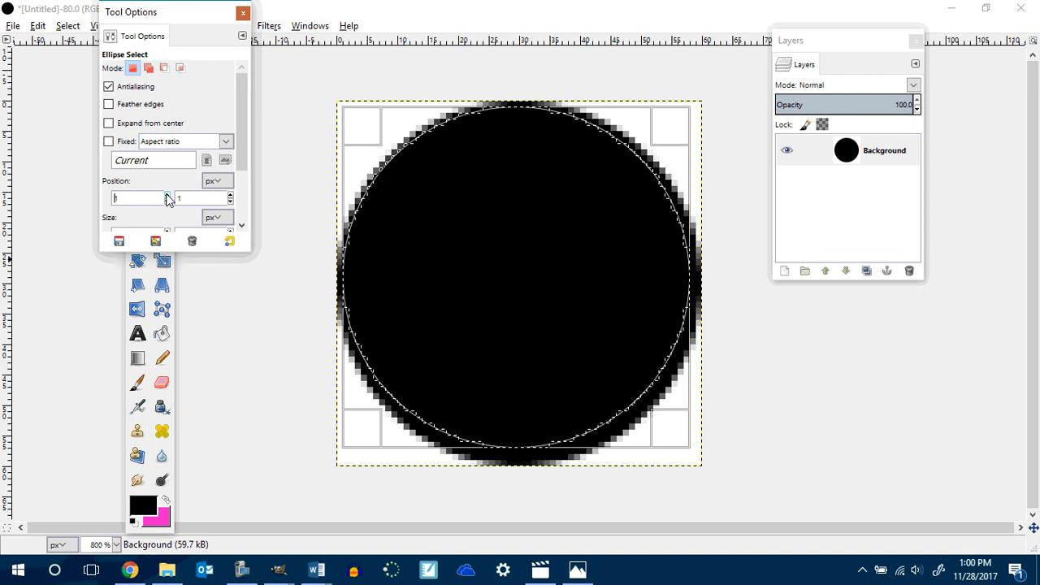
left_click(168, 197)
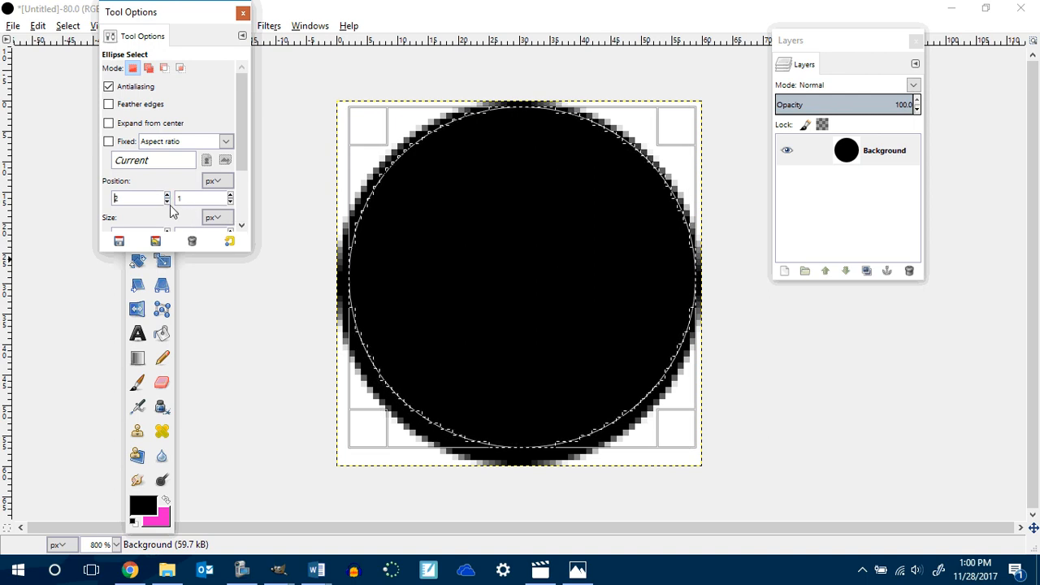
left_click(231, 196)
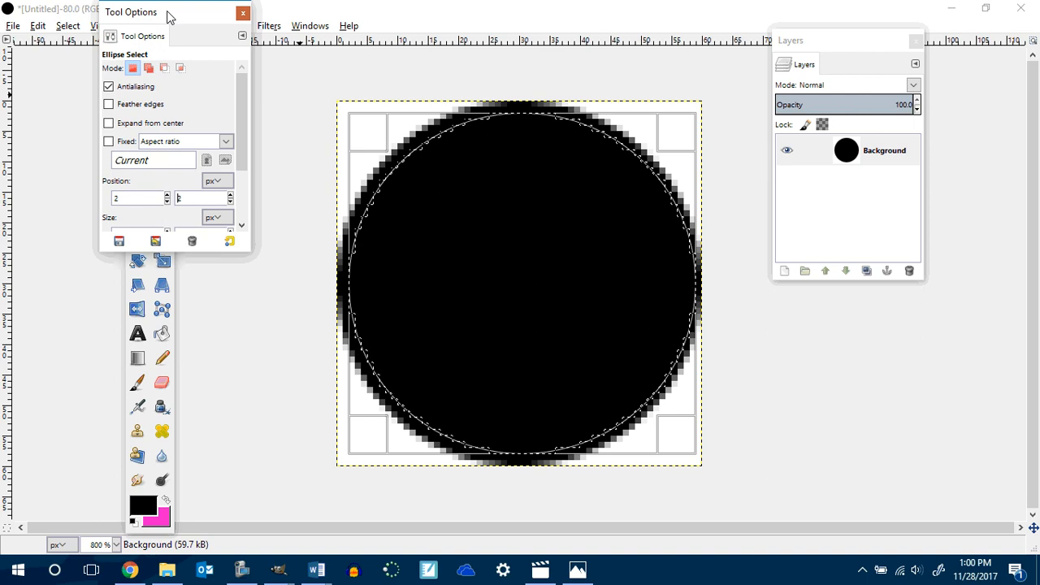
Pick the darkest purple from the Royal palette as foreground and bucket-fill the inner circular selection with it.
left_click_drag(167, 12, 42, 13)
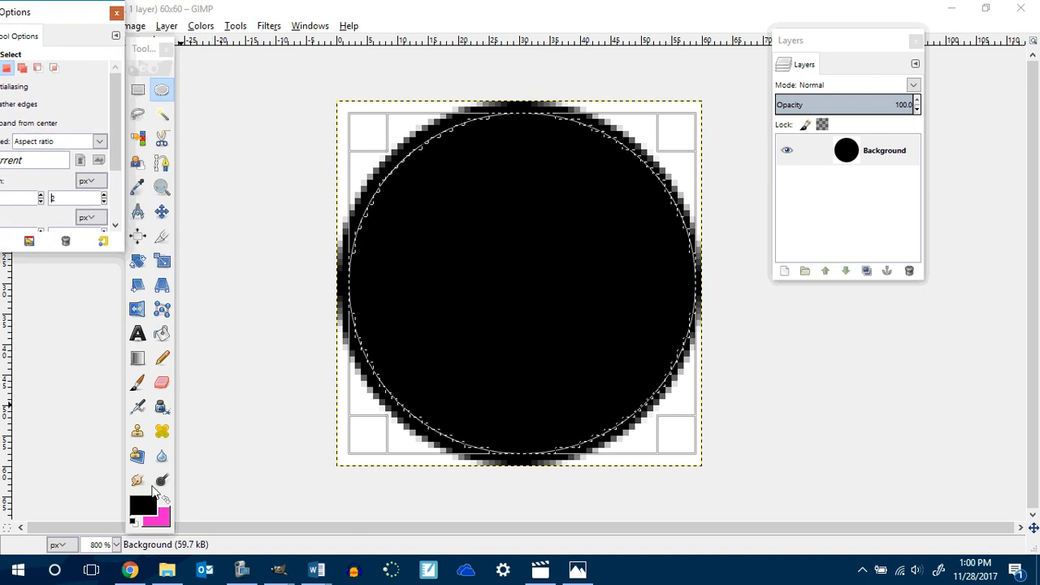
left_click(161, 333)
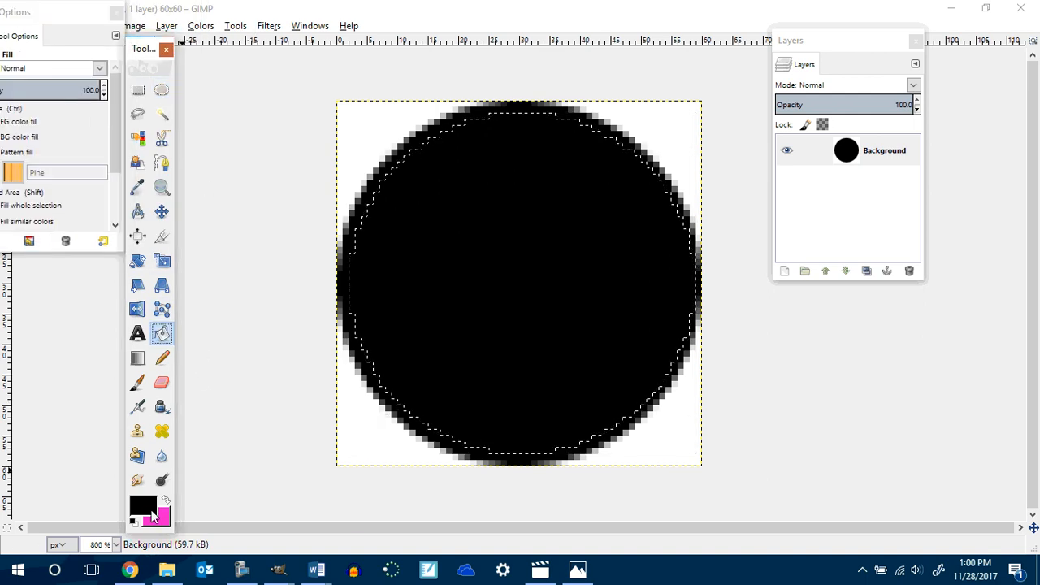
left_click(151, 511)
left_click_drag(834, 45, 929, 229)
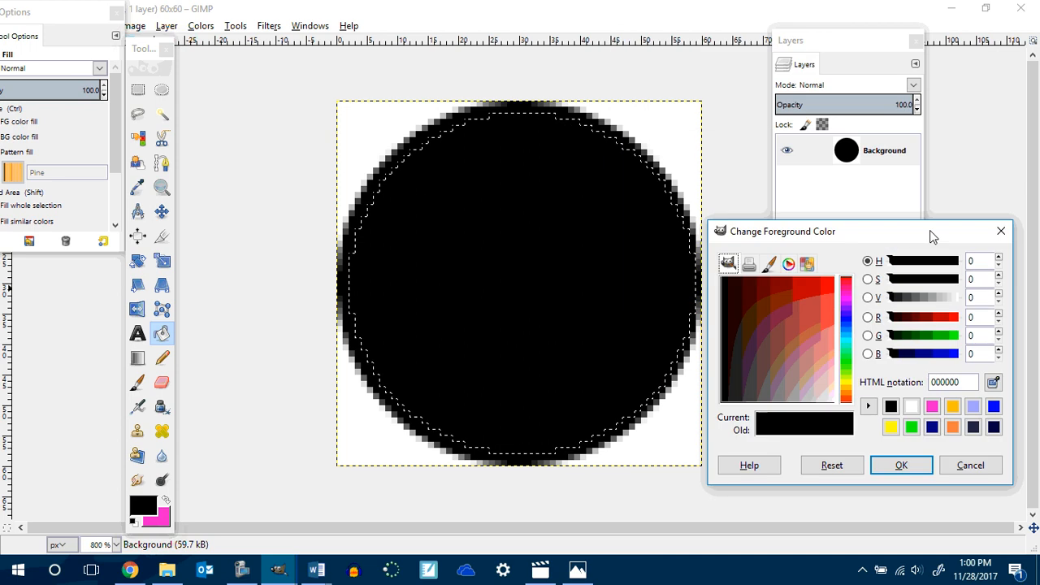
left_click(312, 28)
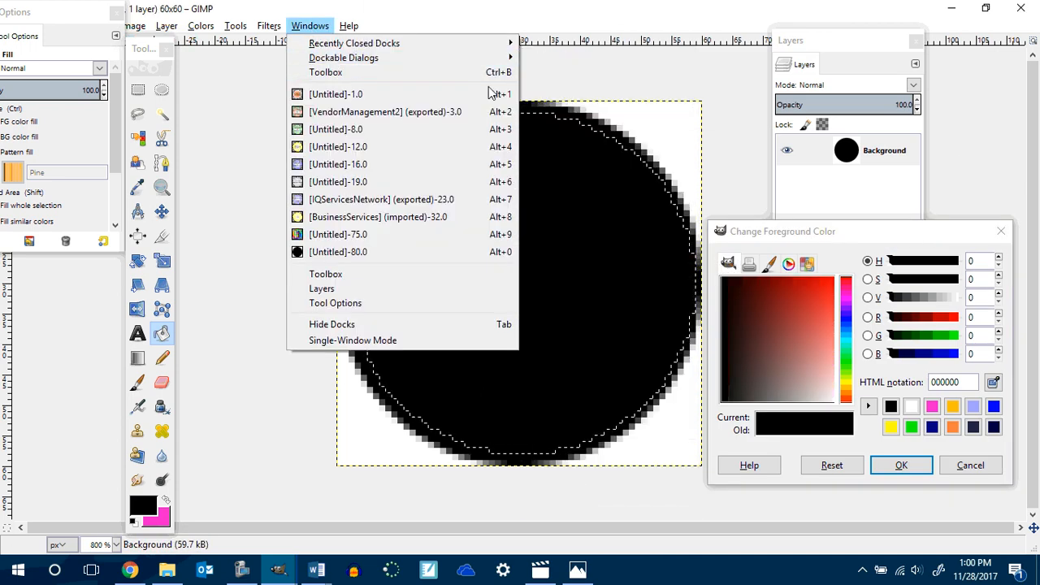
mouse_move(408, 56)
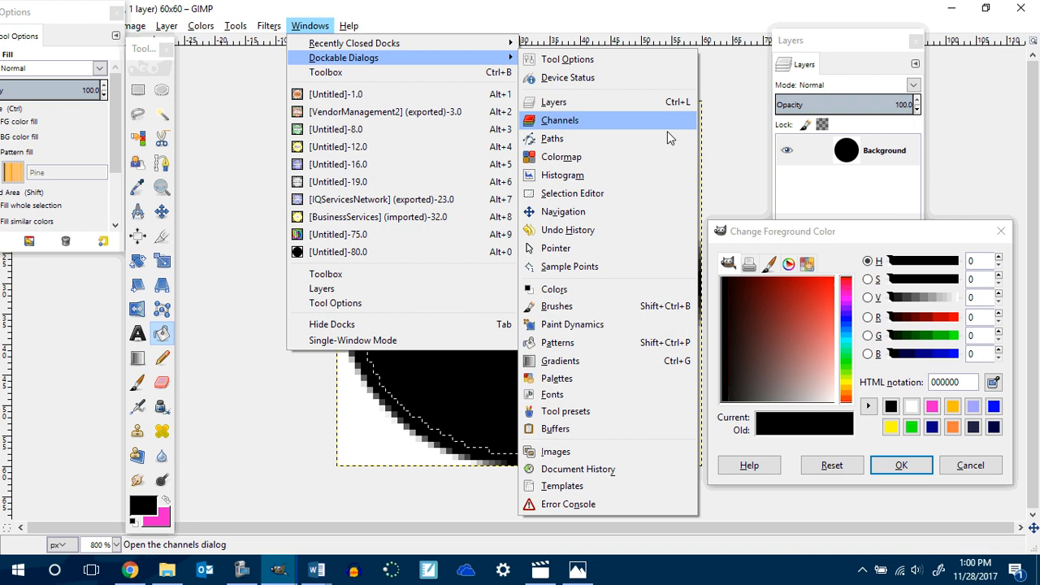
left_click(597, 382)
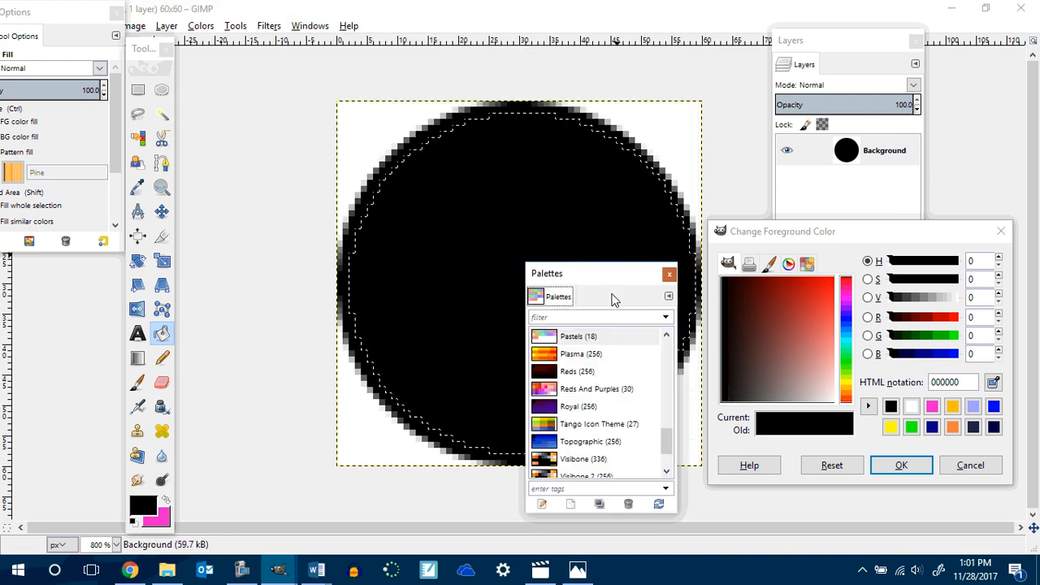
left_click_drag(612, 285, 903, 140)
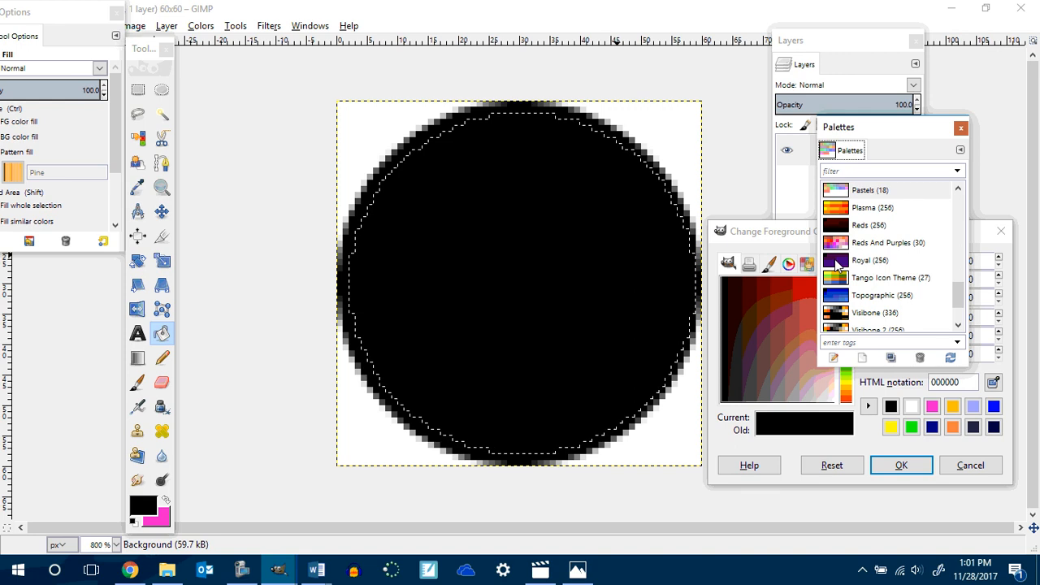
left_click(837, 264)
double_click(838, 262)
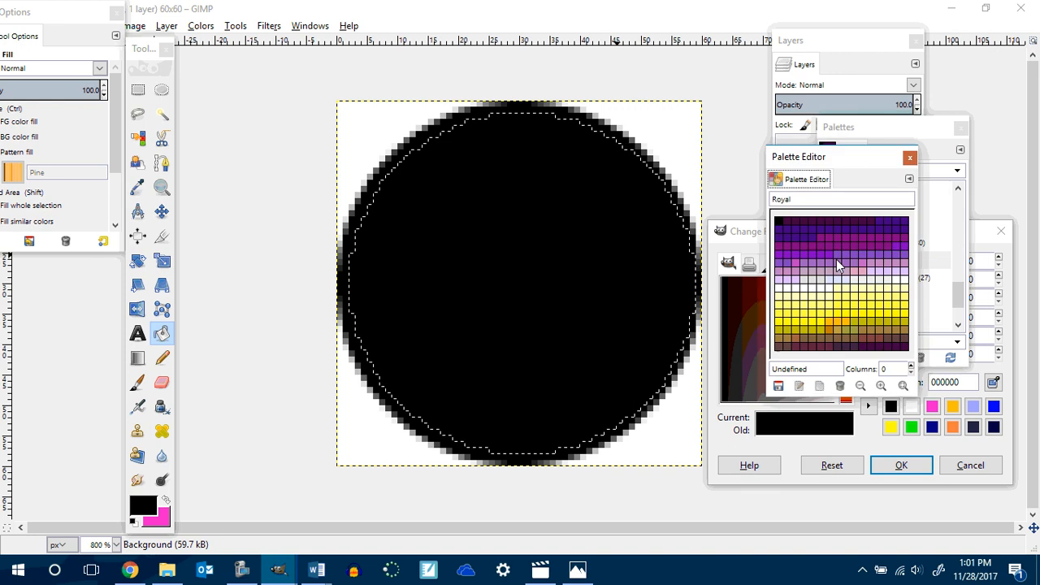
left_click(795, 222)
left_click(529, 243)
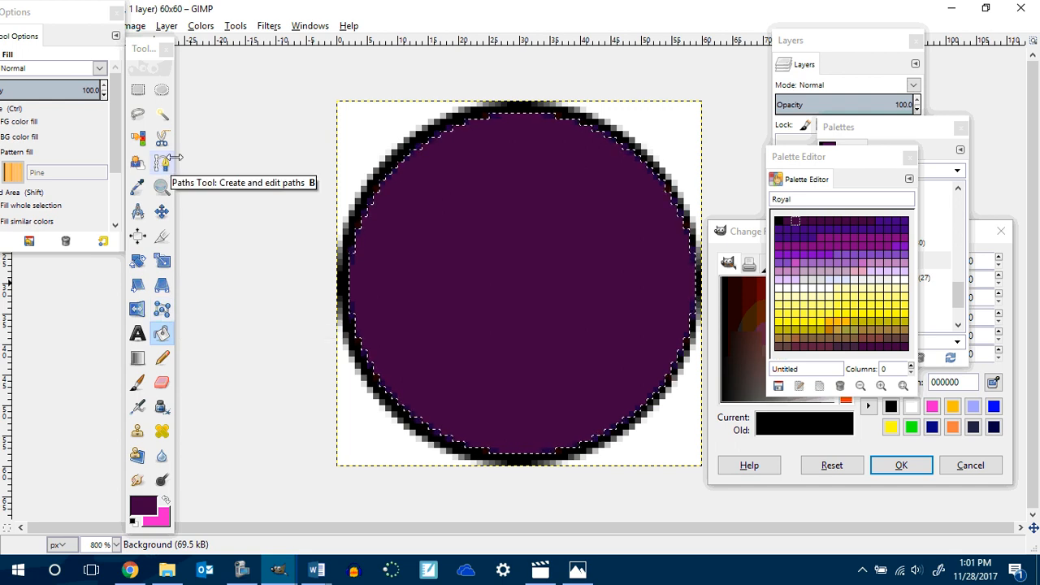
Draw a free selection covering the circle's upper part, bounded below by a wavy horizontal line.
left_click(137, 114)
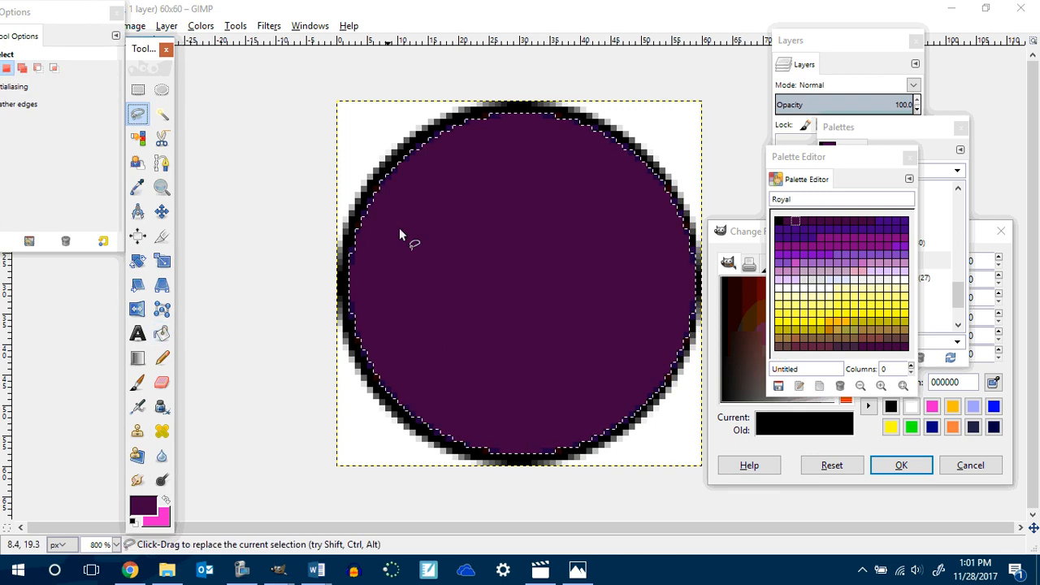
left_click(347, 292)
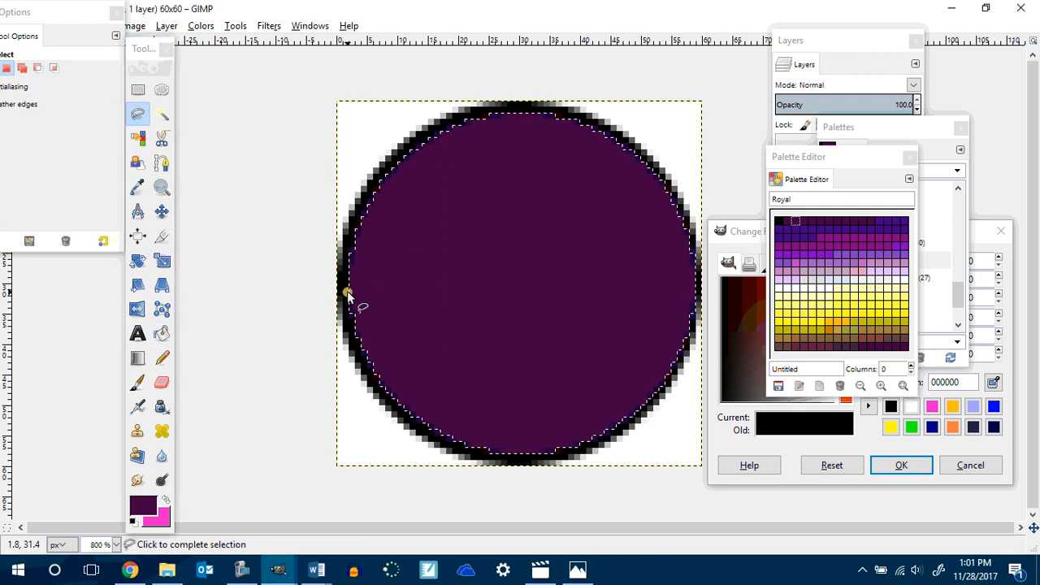
left_click(388, 279)
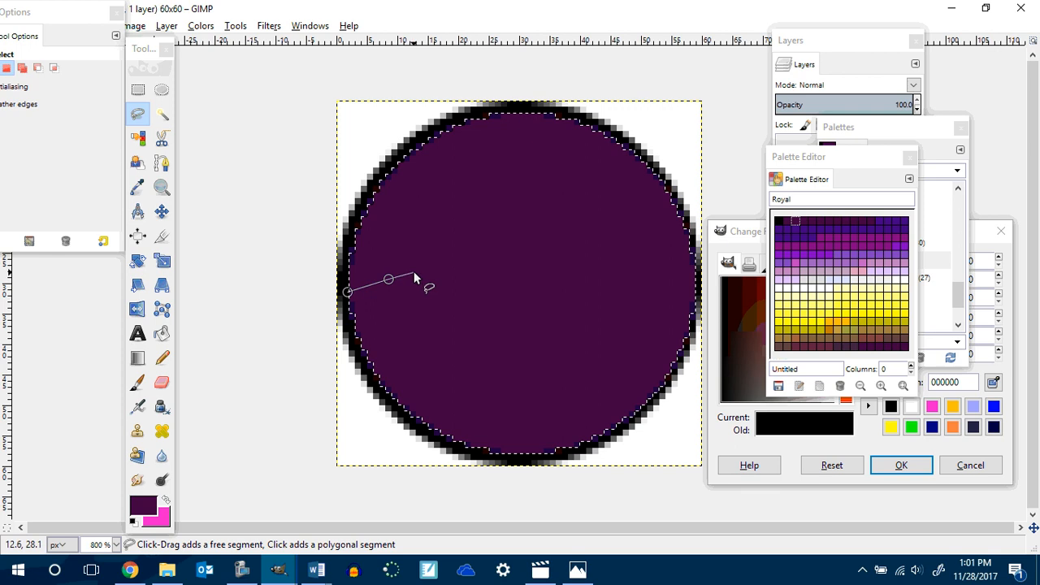
key("BackSpace")
left_click(438, 266)
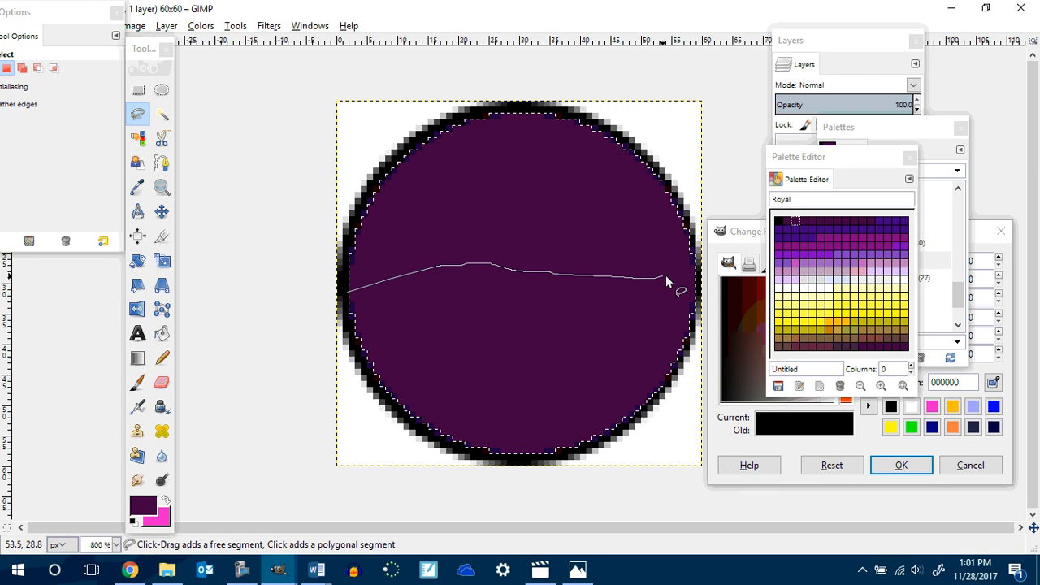
left_click_drag(665, 280, 696, 268)
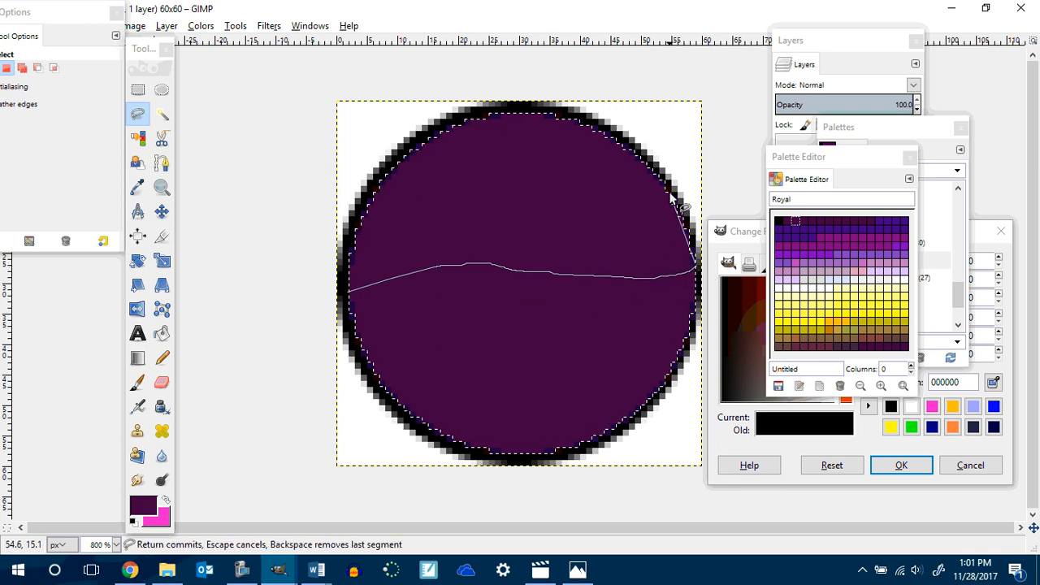
mouse_move(671, 198)
left_mouse_down()
mouse_move(650, 157)
mouse_move(573, 121)
left_mouse_up()
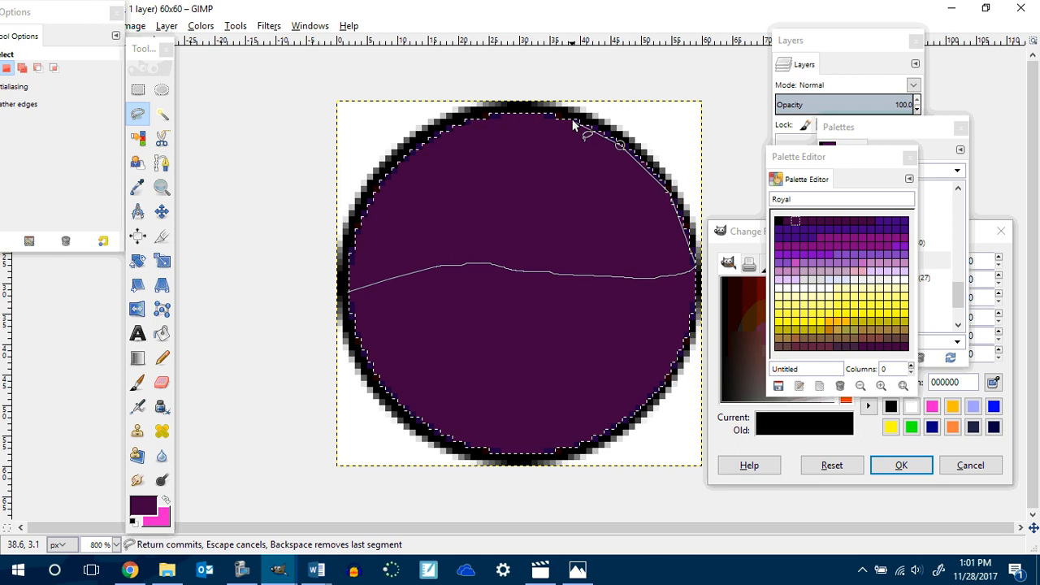
left_click(573, 121)
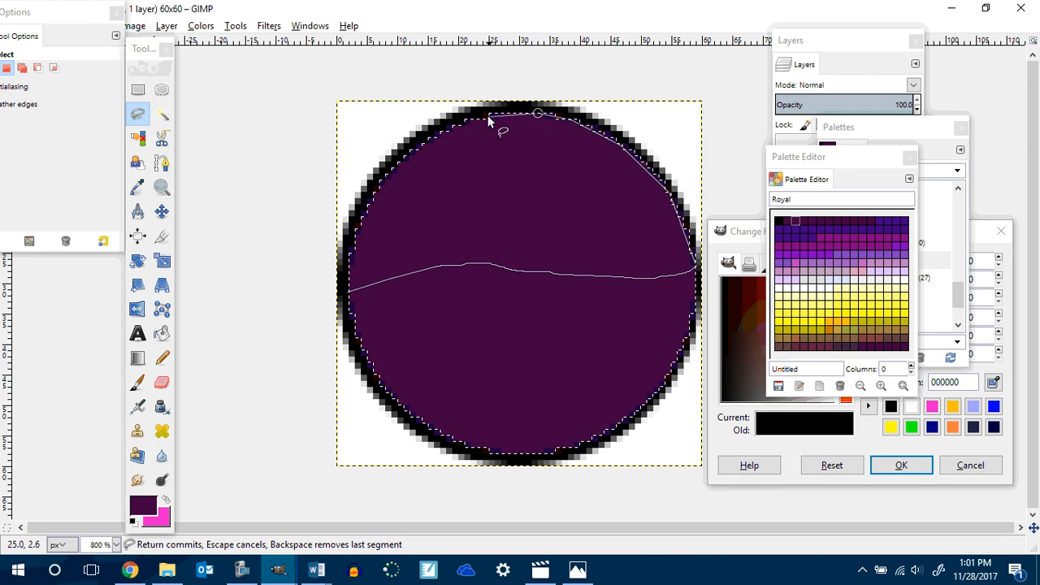
mouse_move(488, 117)
left_mouse_down()
mouse_move(428, 138)
mouse_move(369, 198)
mouse_move(349, 234)
mouse_move(349, 290)
left_mouse_up()
left_click(349, 294)
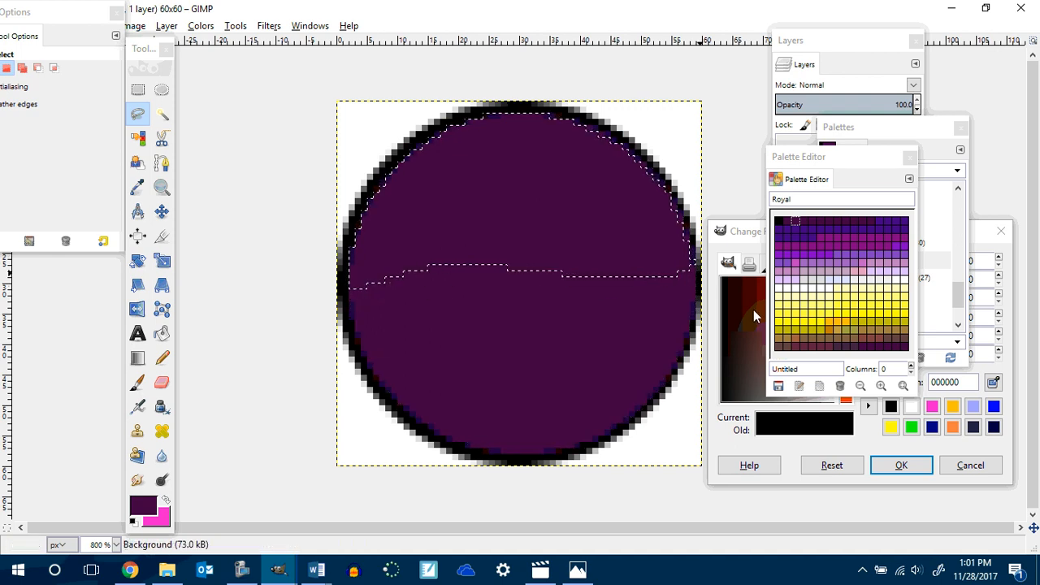
Bucket-fill the upper selection with a lighter purple from the Royal palette.
left_click(780, 267)
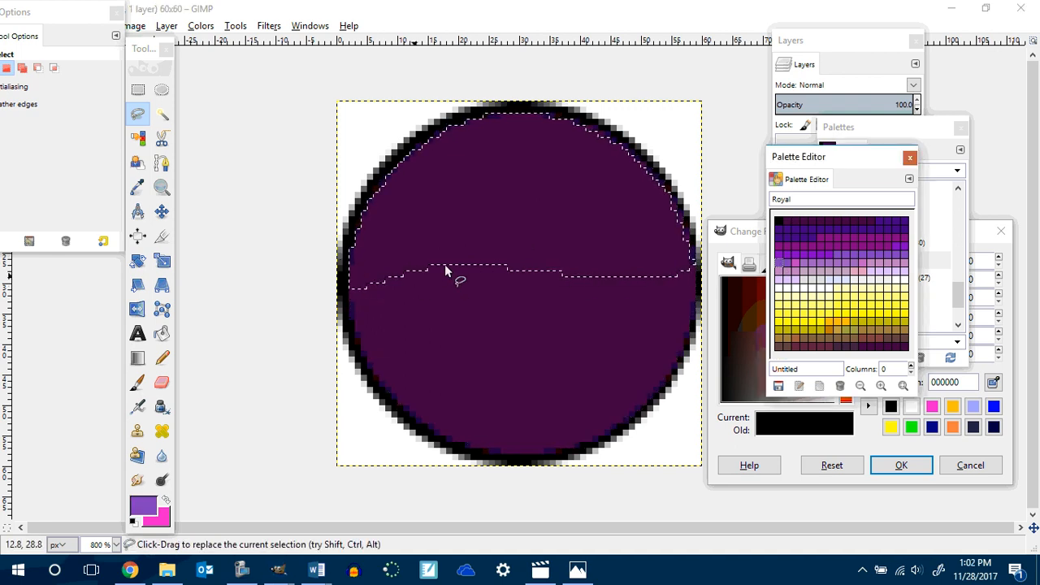
left_click(162, 336)
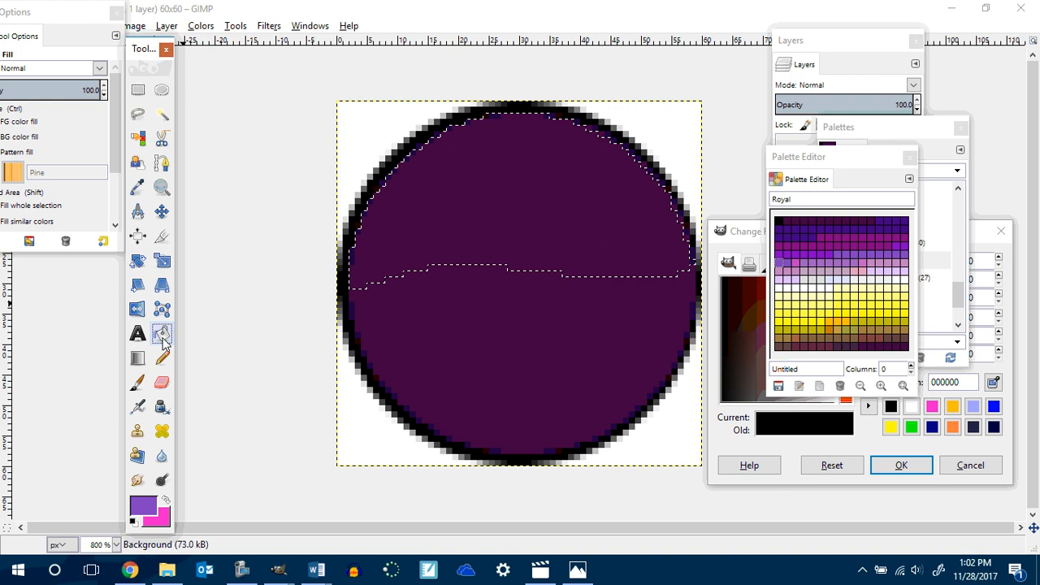
left_click(476, 208)
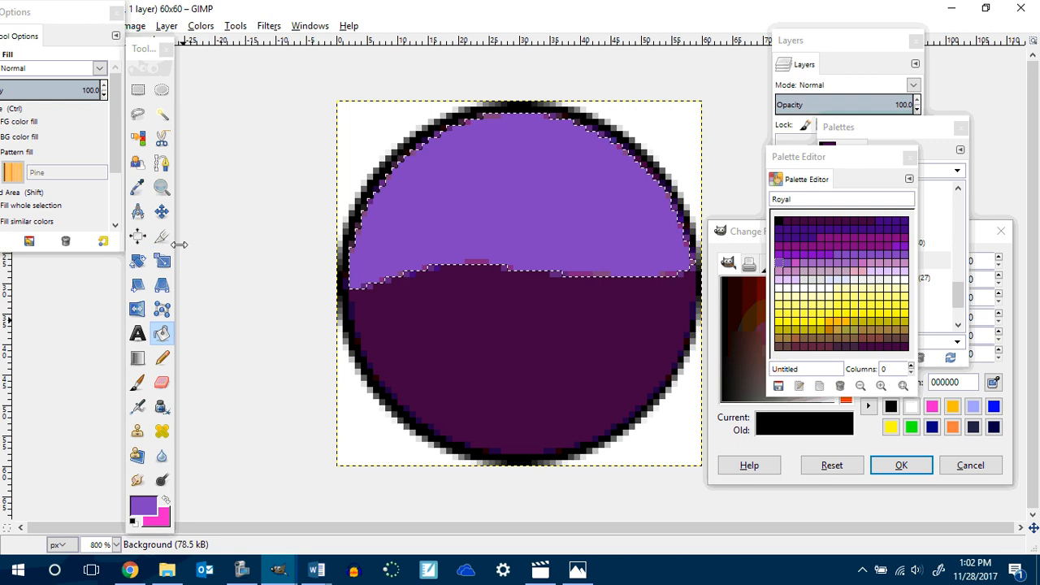
left_click(161, 165)
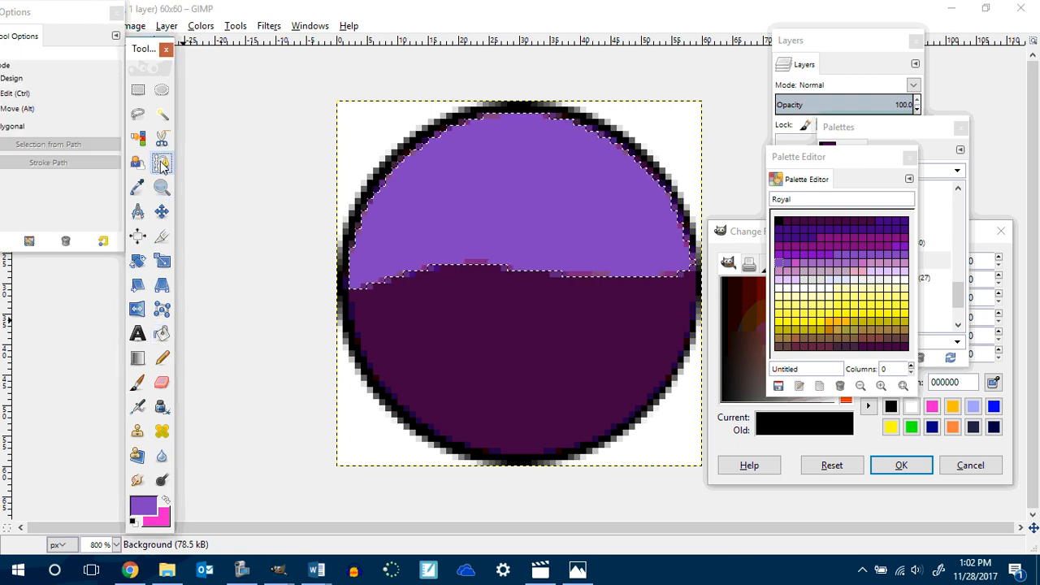
left_click(349, 289)
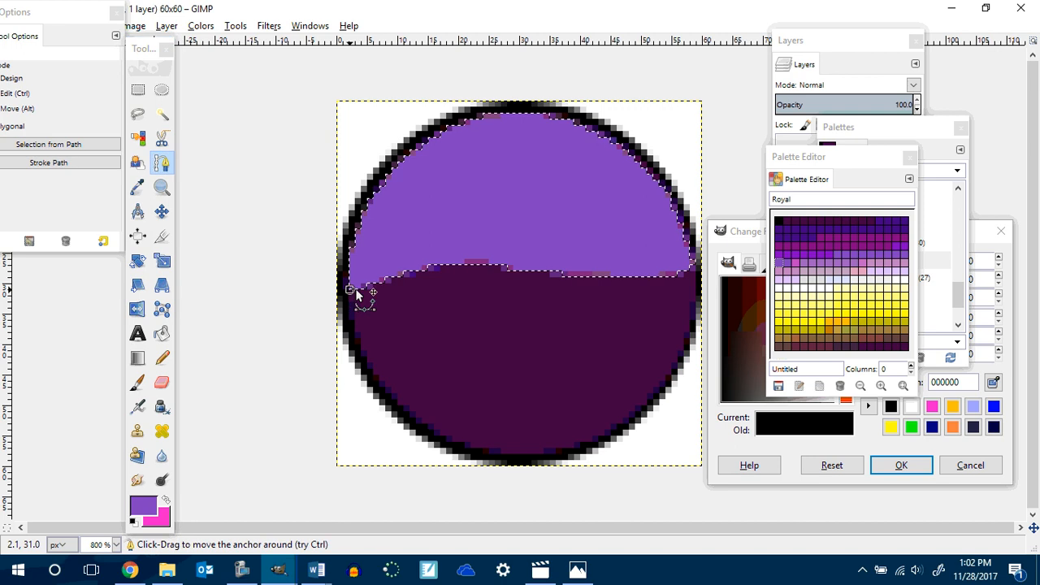
left_click(454, 266)
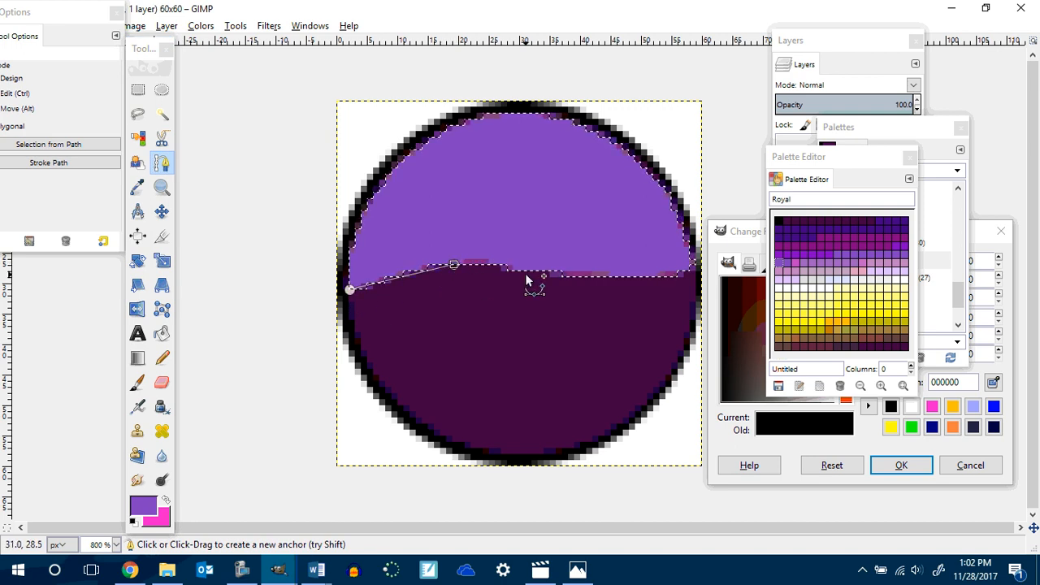
left_click(562, 274)
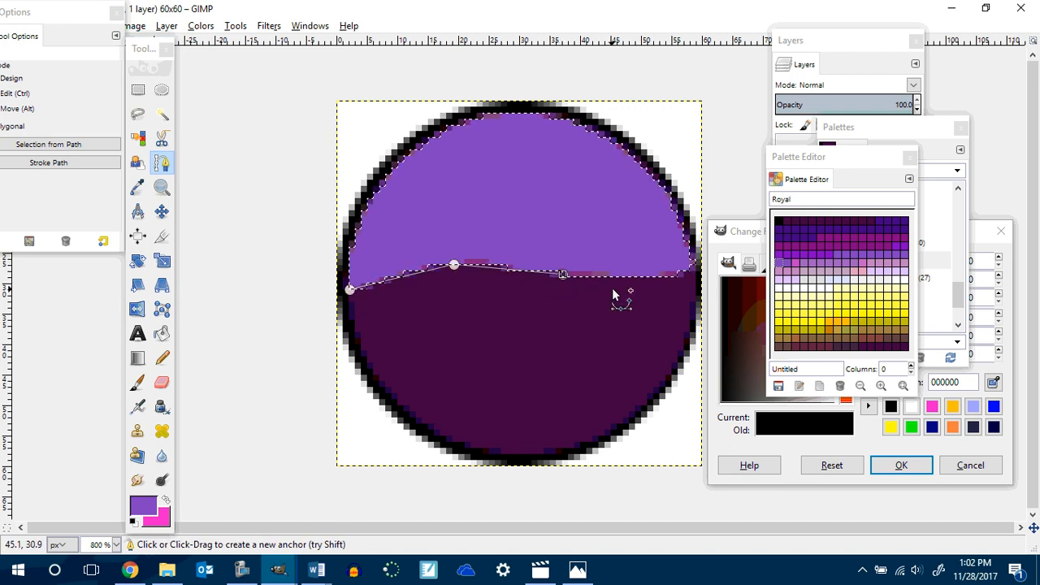
left_click(641, 277)
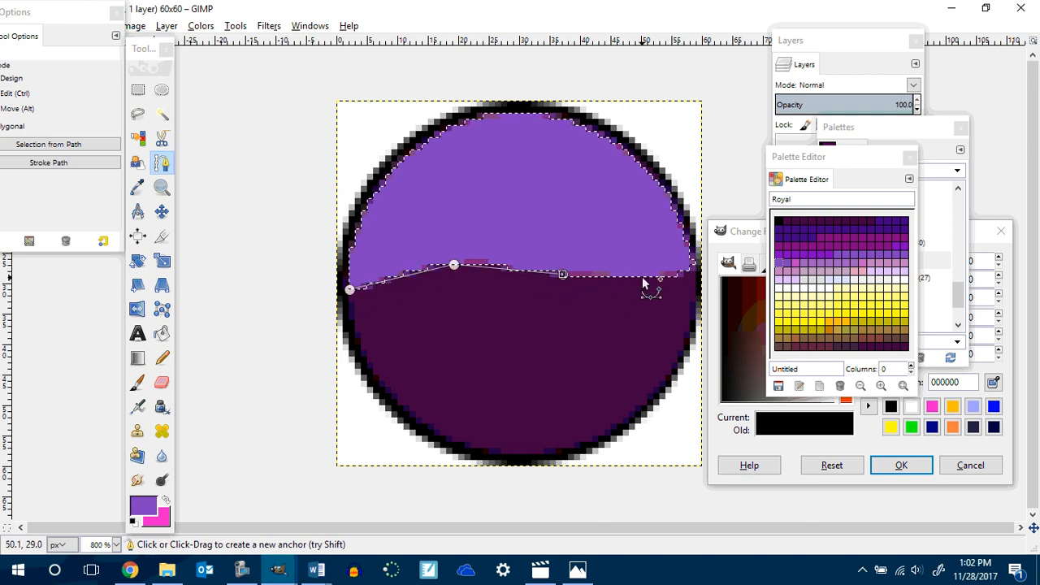
left_click(696, 266)
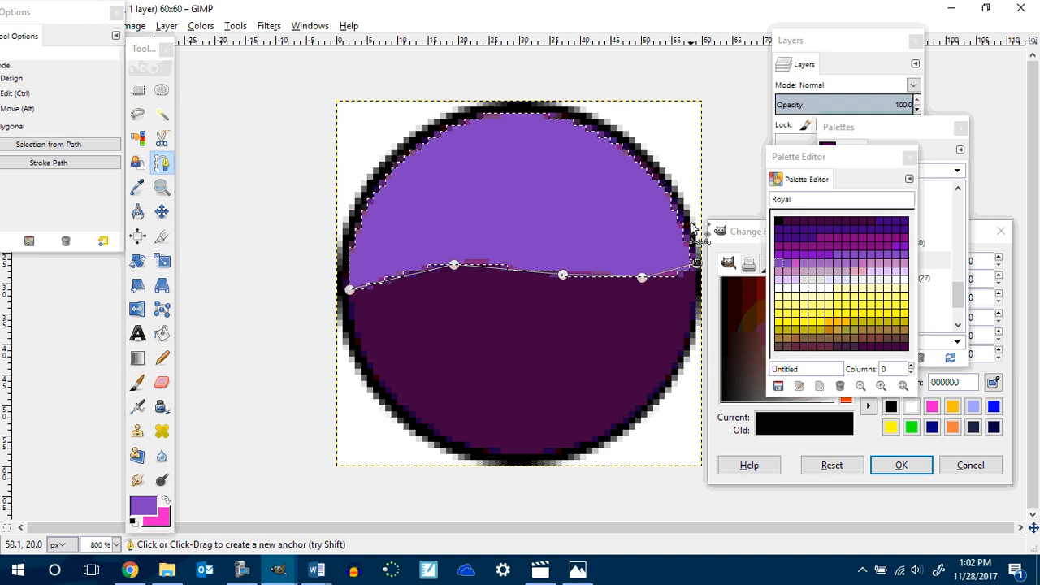
mouse_move(562, 274)
left_mouse_down()
mouse_move(569, 309)
mouse_move(577, 215)
mouse_move(583, 365)
mouse_move(458, 343)
mouse_move(582, 314)
mouse_move(439, 375)
mouse_move(560, 355)
mouse_move(531, 370)
mouse_move(501, 353)
mouse_move(524, 377)
mouse_move(555, 321)
mouse_move(601, 305)
mouse_move(611, 345)
mouse_move(603, 379)
mouse_move(566, 438)
mouse_move(557, 367)
mouse_move(571, 285)
mouse_move(562, 275)
left_mouse_up()
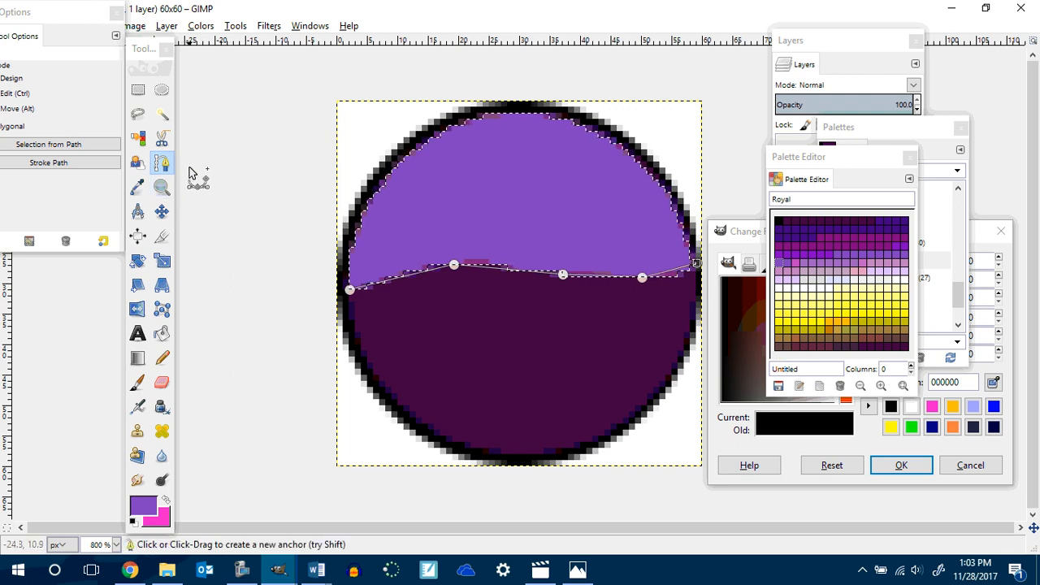
key("BackSpace")
key("BackSpace")
key("BackSpace")
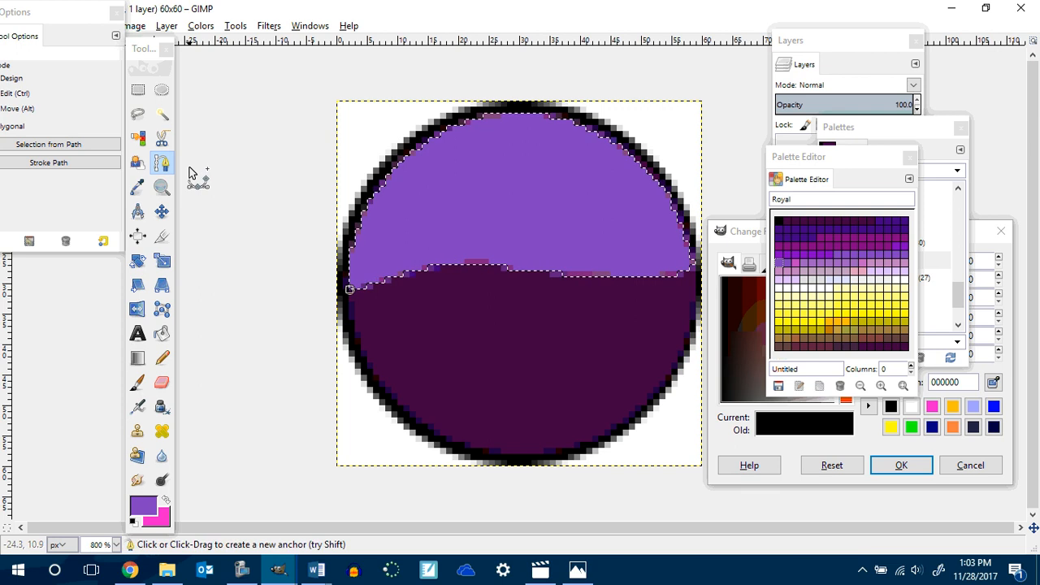
Clear the selection and turn on the image grid.
left_click(138, 90)
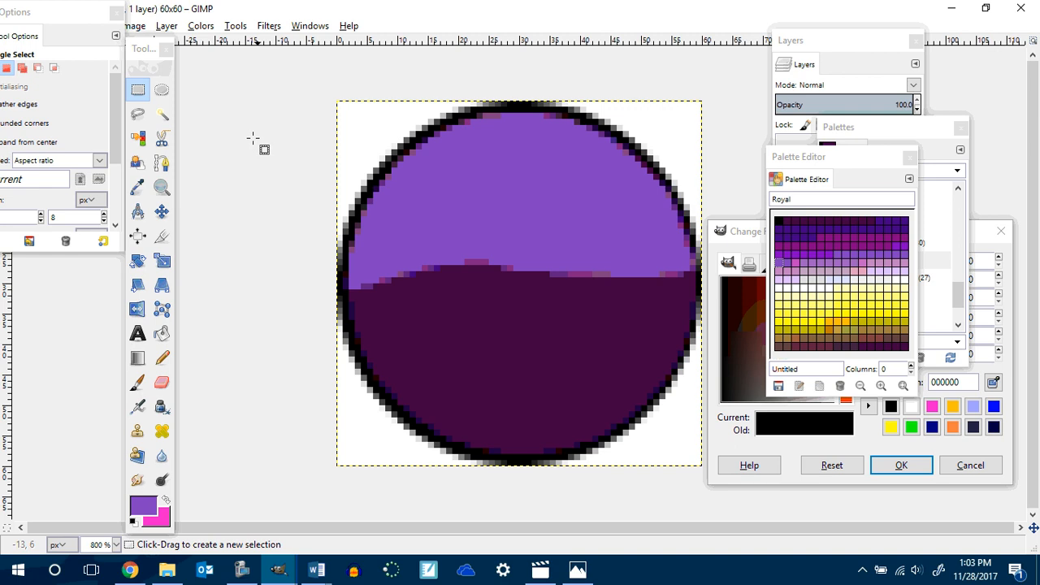
left_click(138, 94)
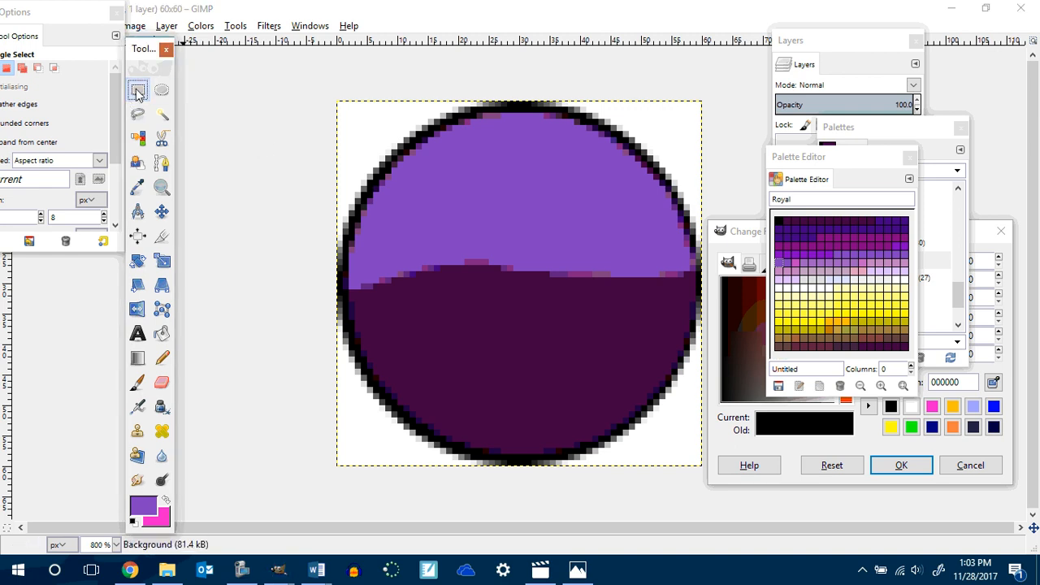
left_click(238, 105)
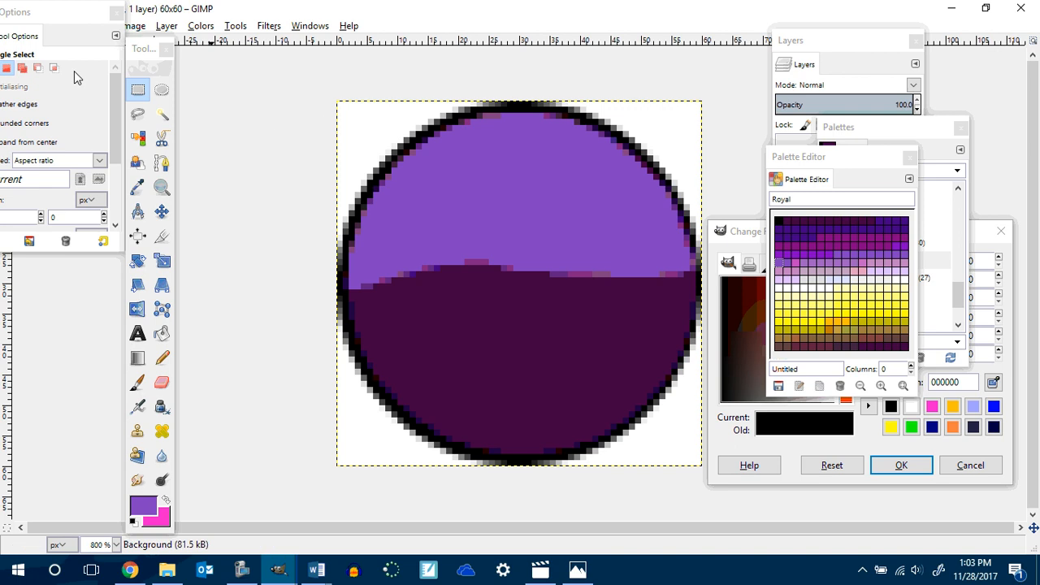
left_click_drag(66, 18, 1036, 38)
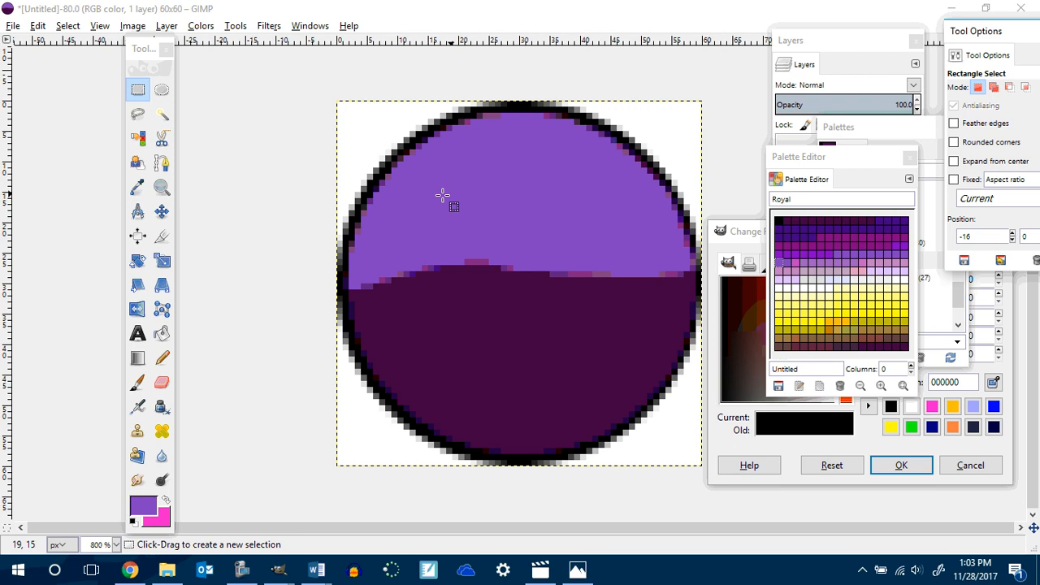
left_click(99, 26)
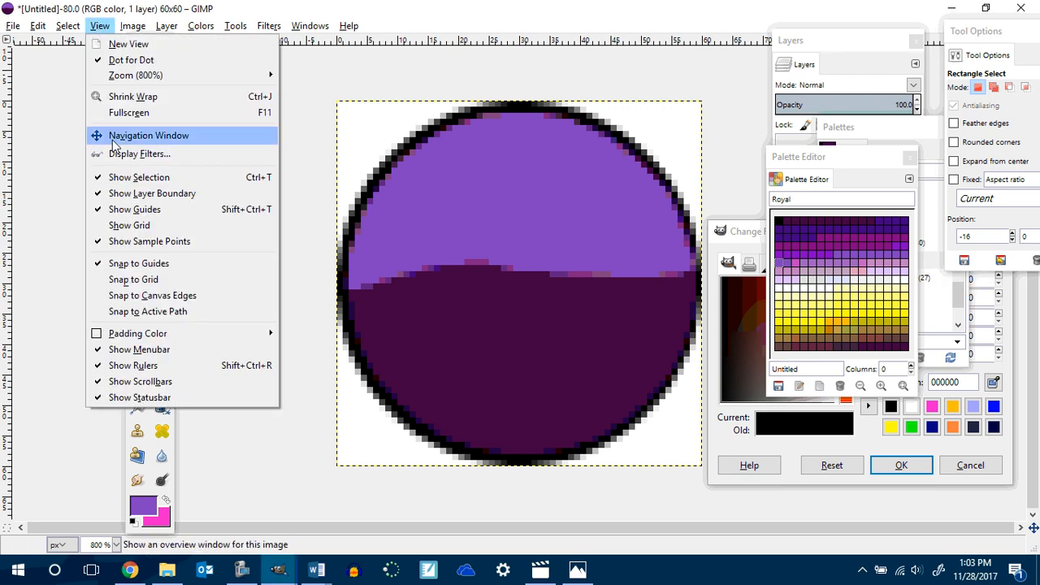
left_click(114, 226)
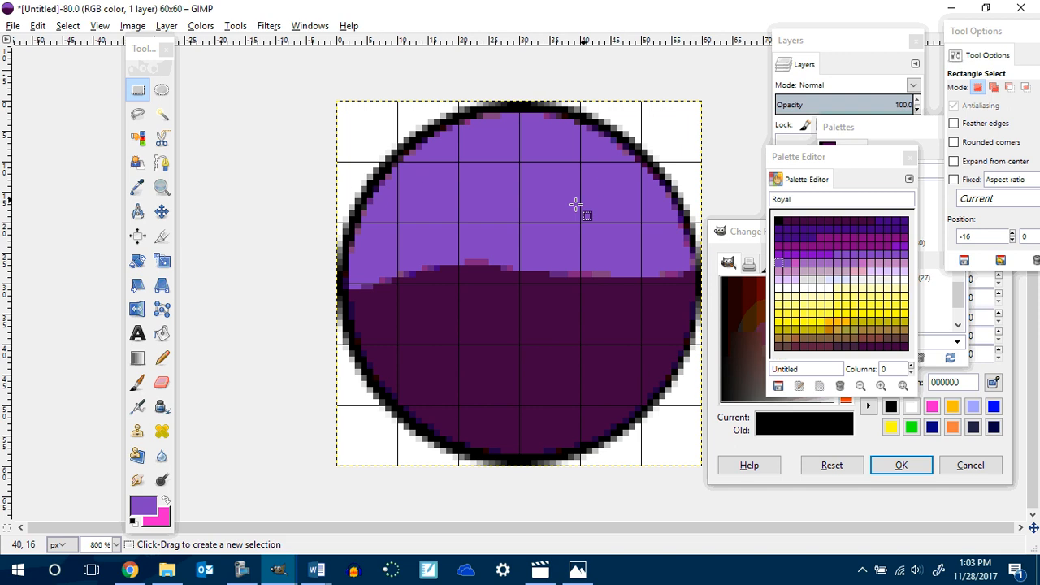
Draw a right-pointing arrow-shaped polygonal selection across the middle of the circle with the Free Select tool.
left_click(137, 115)
left_click(398, 222)
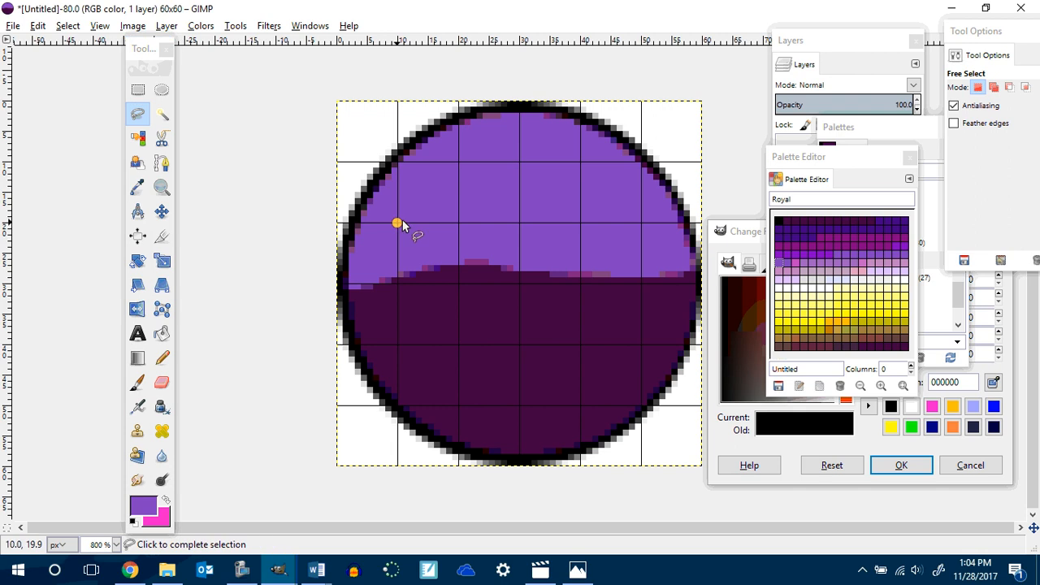
left_click(578, 221)
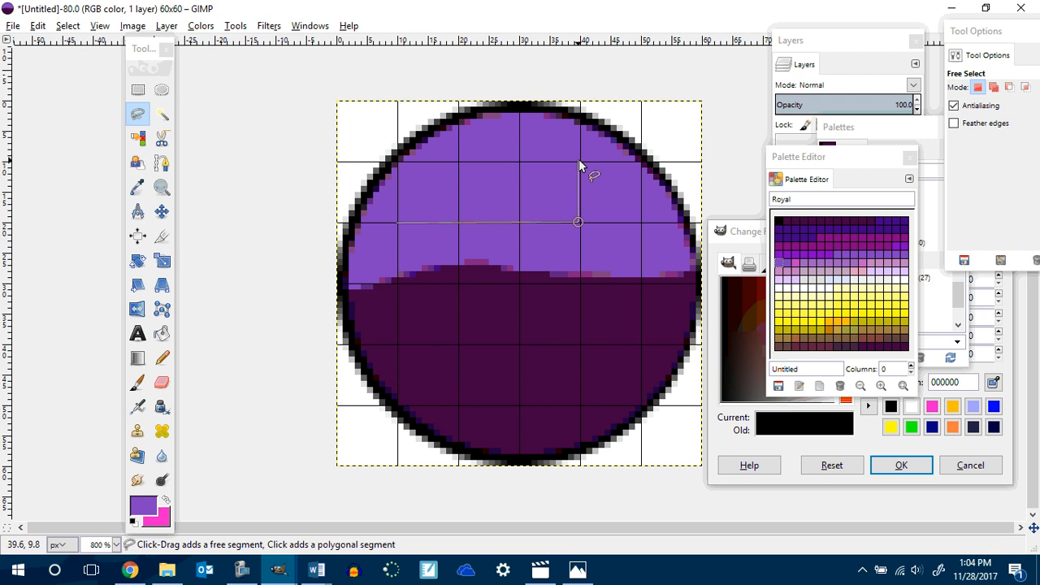
left_click(579, 161)
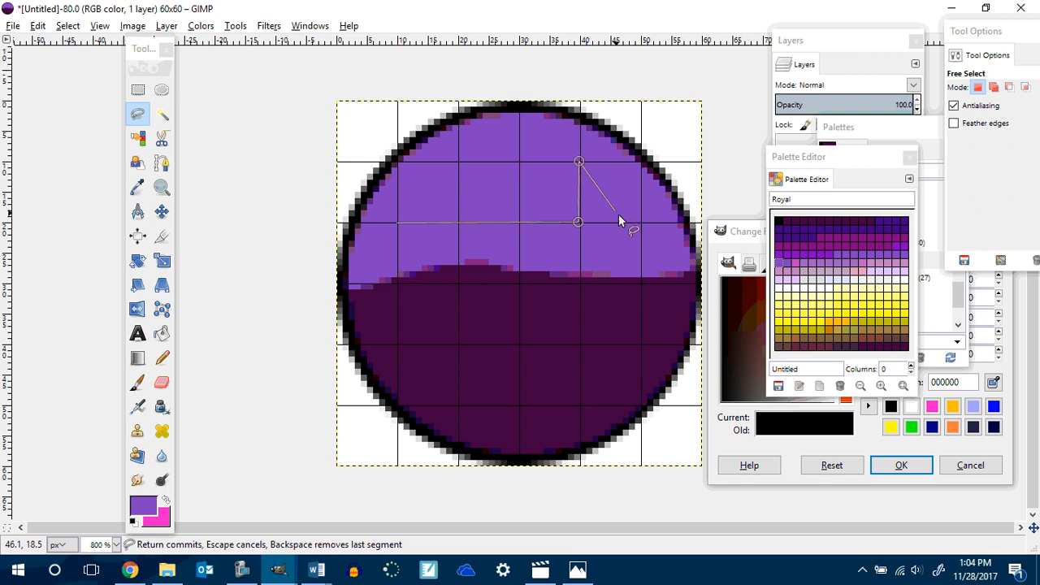
left_click(687, 282)
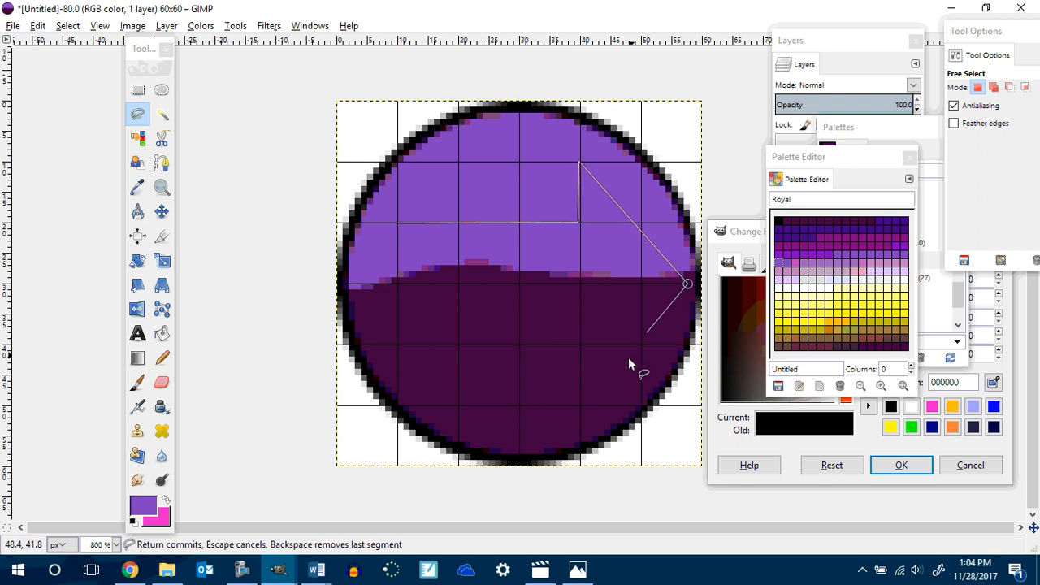
left_click(579, 405)
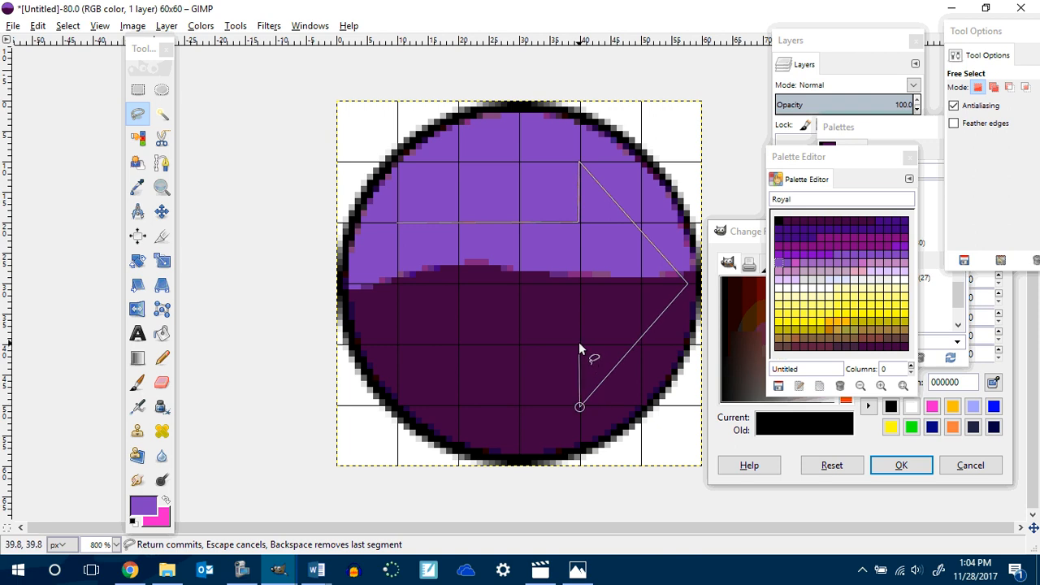
left_click(579, 345)
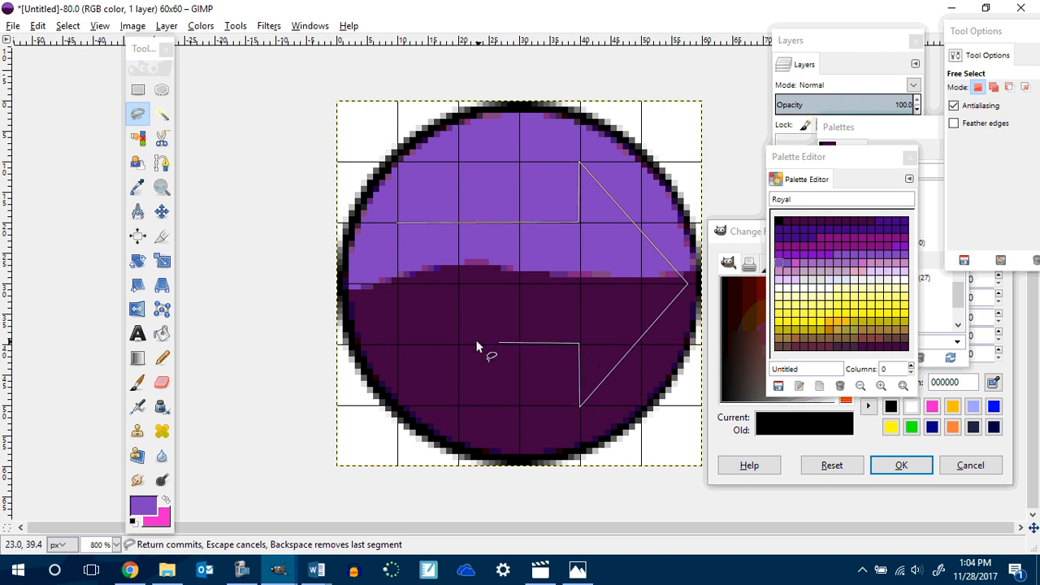
left_click(398, 344)
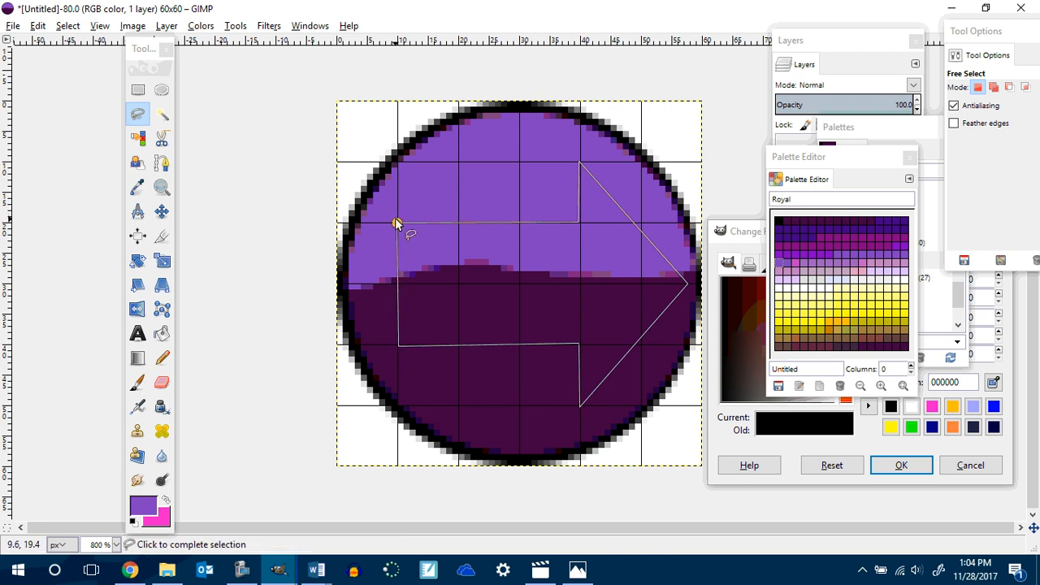
left_click(396, 223)
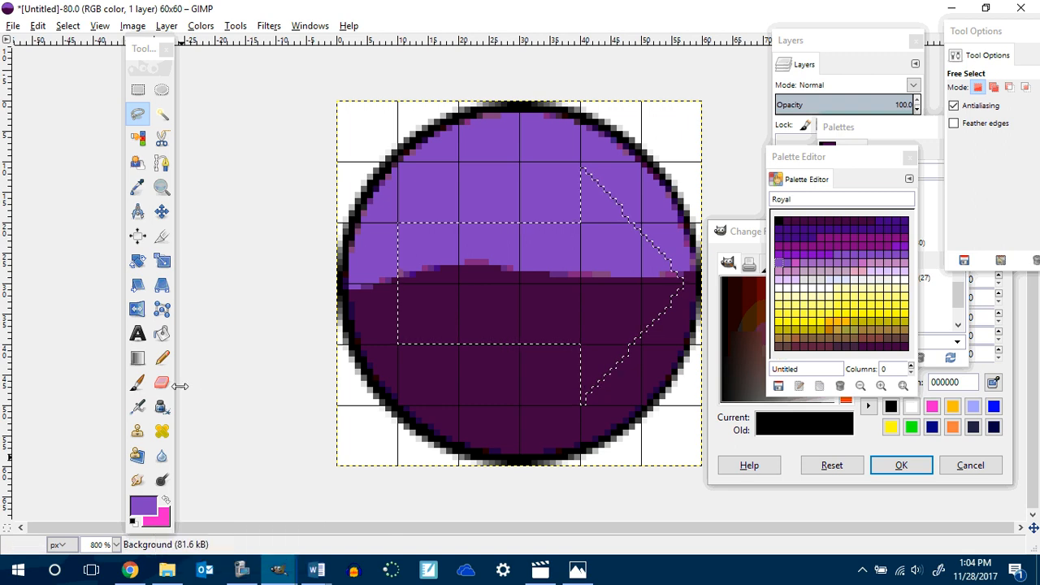
Try bucket-filling the arrow selection with yellow picked from the Royal palette, undoing the fill.
left_click(161, 343)
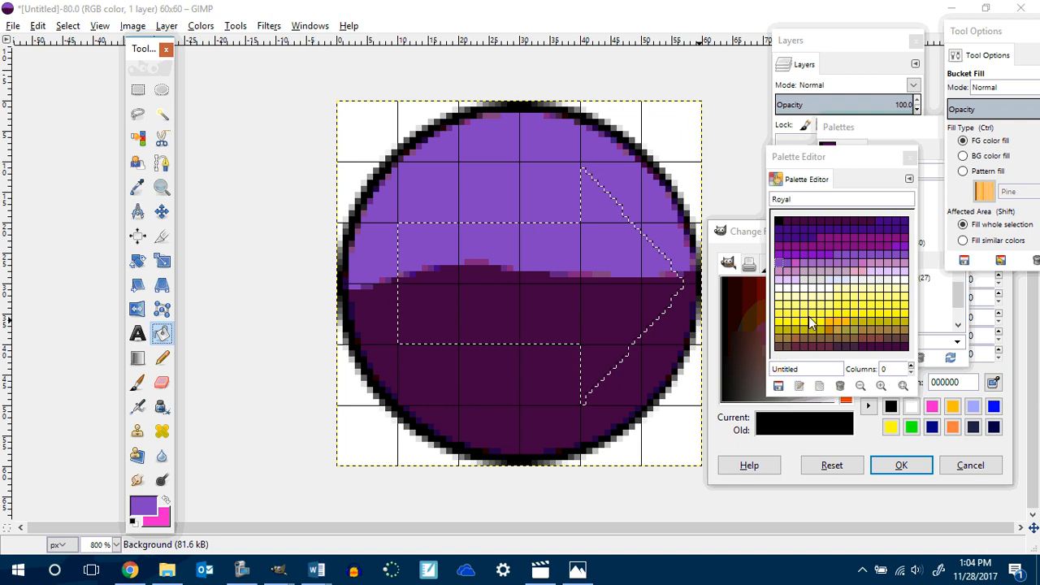
left_click(815, 317)
left_click(536, 289)
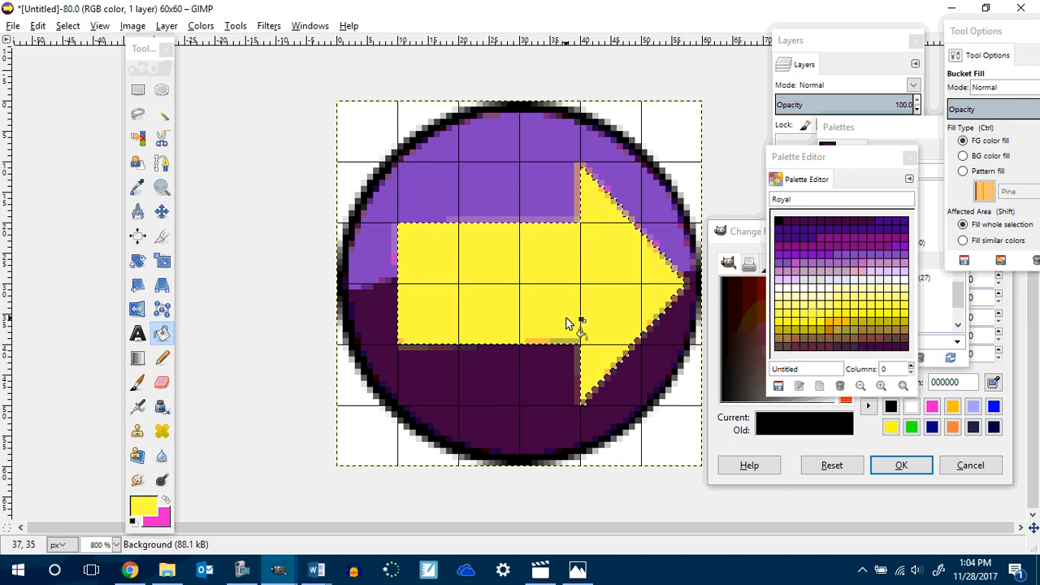
key("ctrl+z")
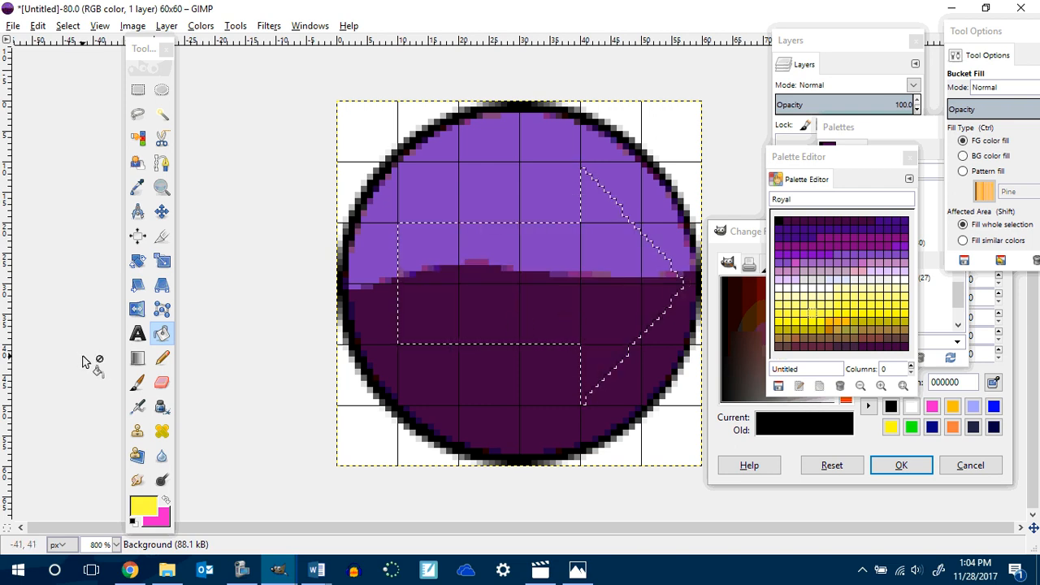
left_click(138, 358)
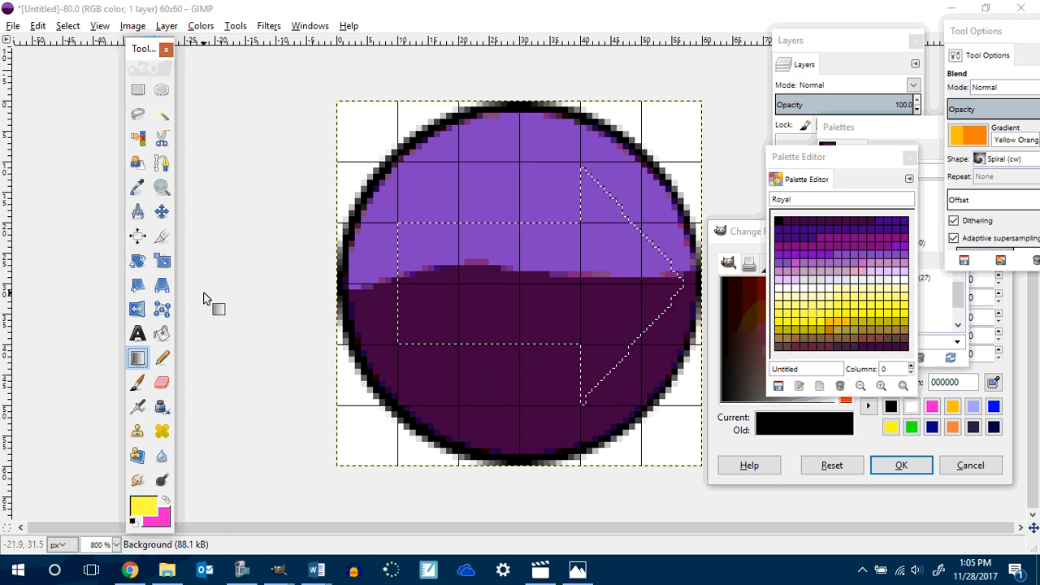
left_click(139, 360)
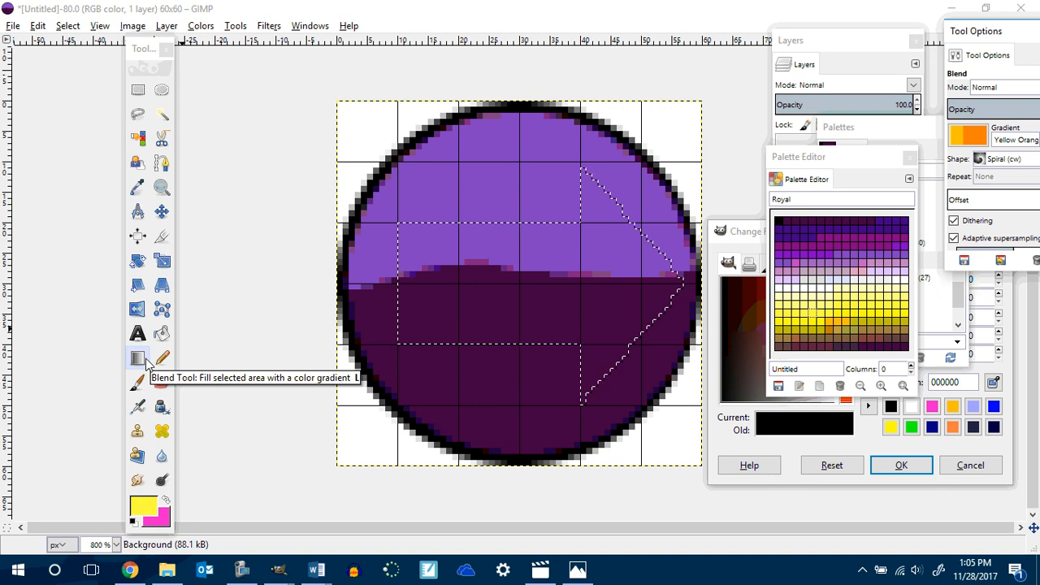
left_click(161, 333)
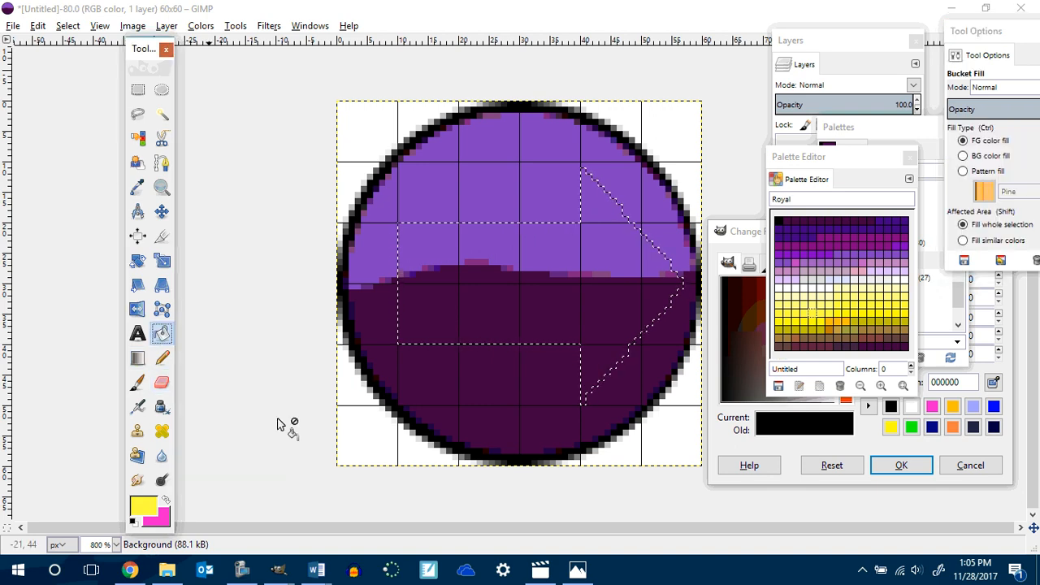
left_click(513, 318)
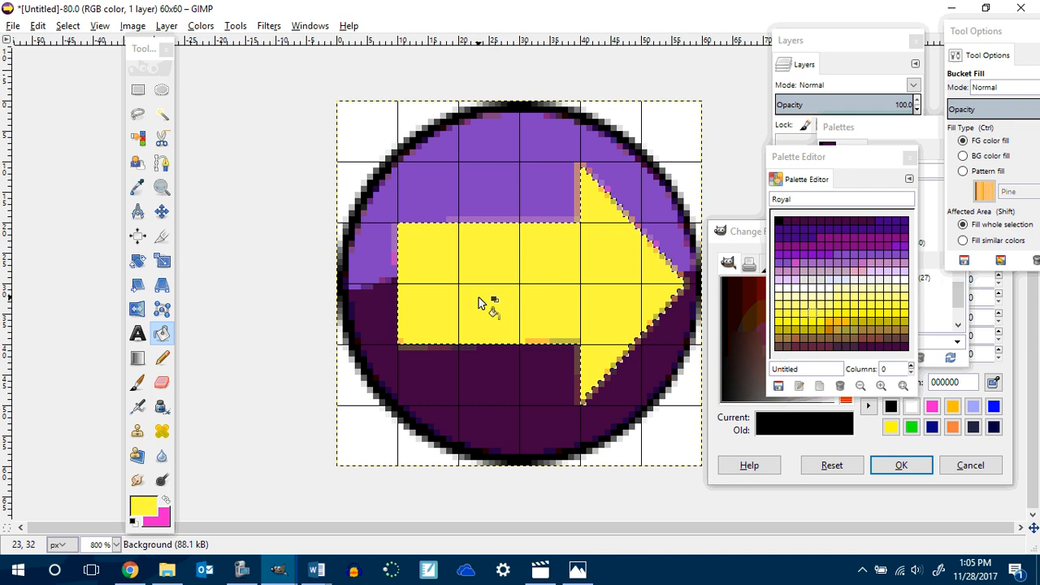
left_click(138, 359)
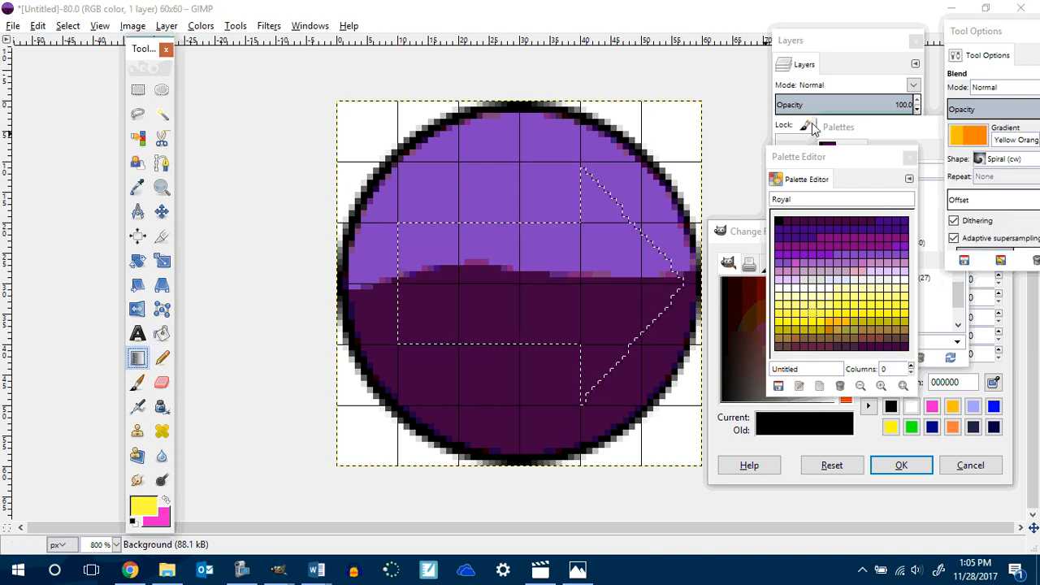
Try a Spiral (cw) Yellow Orange gradient blend across the arrow selection and undo it.
left_click_drag(979, 32, 225, 56)
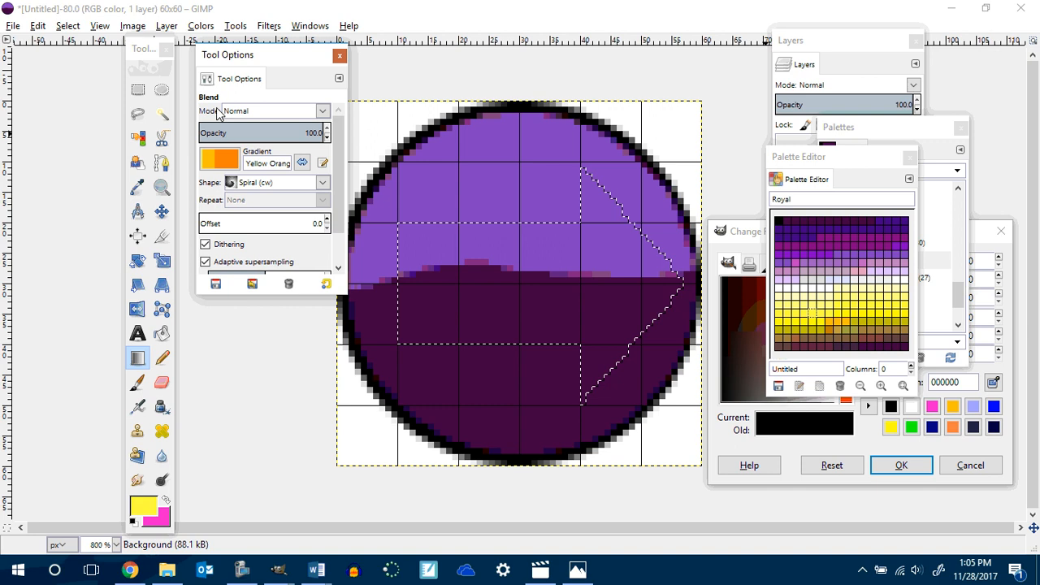
left_click(219, 159)
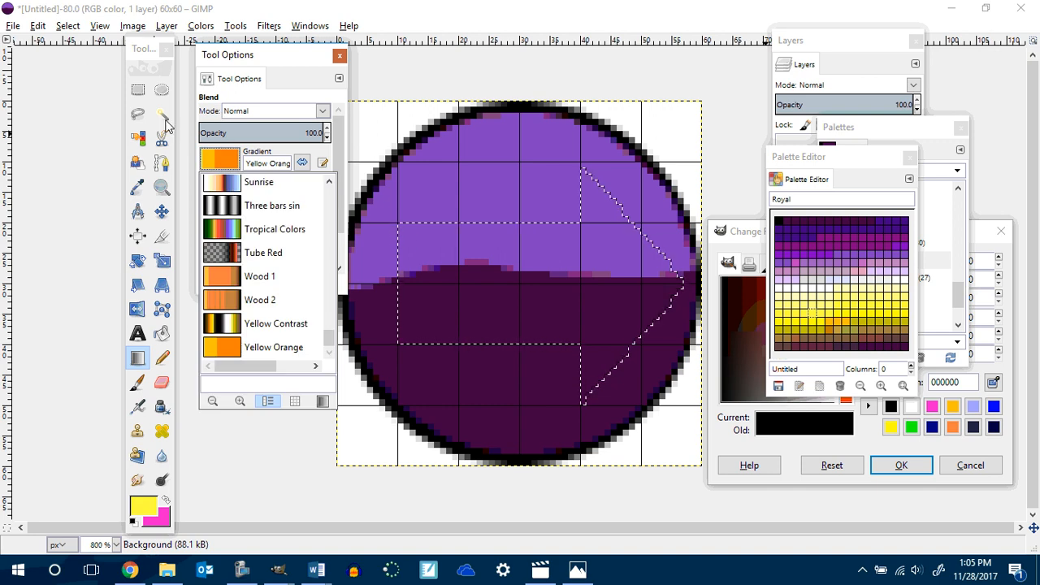
left_click(412, 245)
left_click_drag(411, 246, 678, 337)
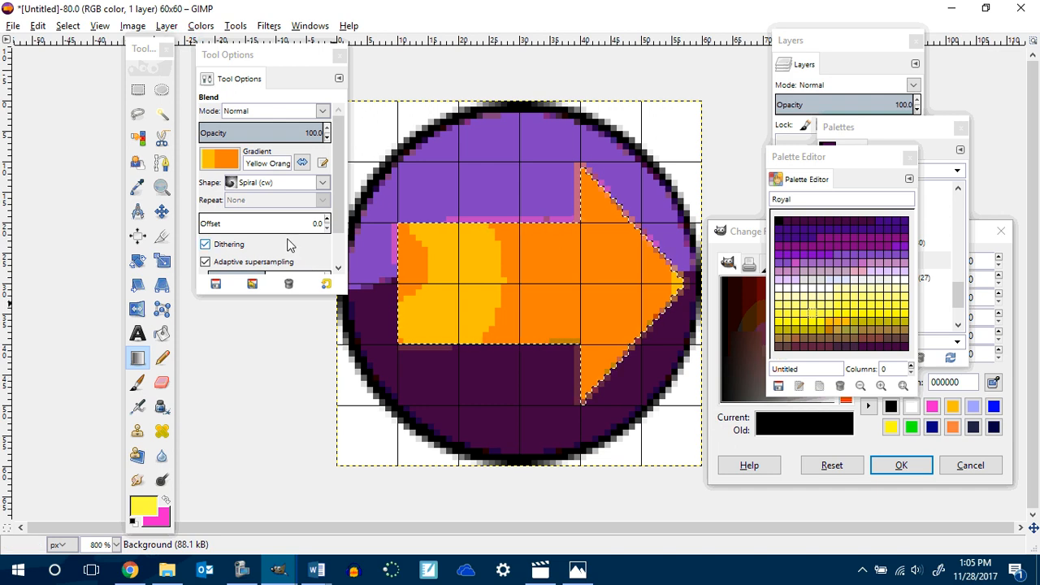
key("ctrl+z")
Set the blend shape to Linear and fill the arrow with the Yellow Orange gradient dragged from tip to tail.
left_click(234, 185)
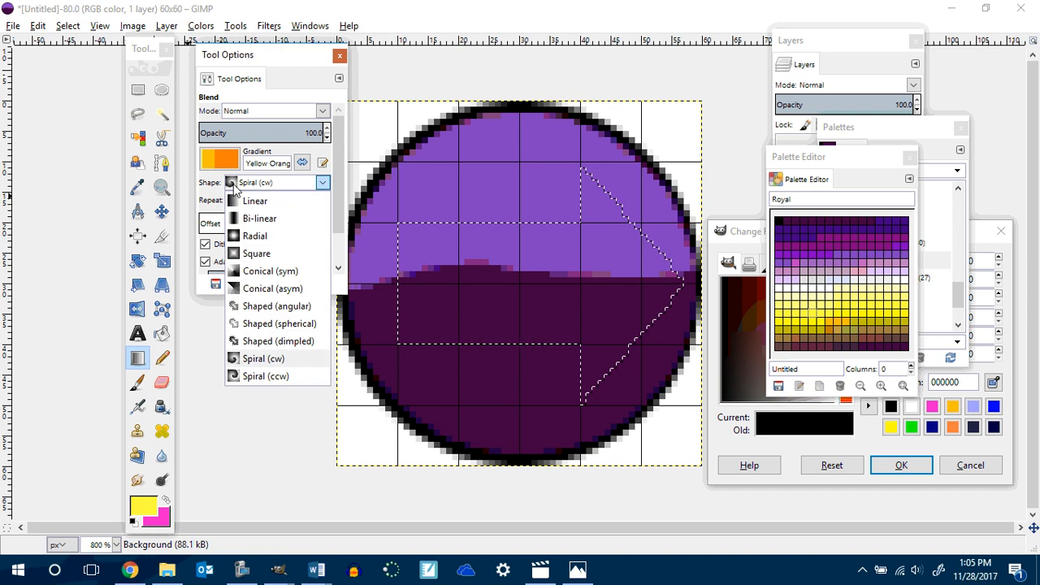
left_click(248, 203)
left_click_drag(398, 230, 673, 328)
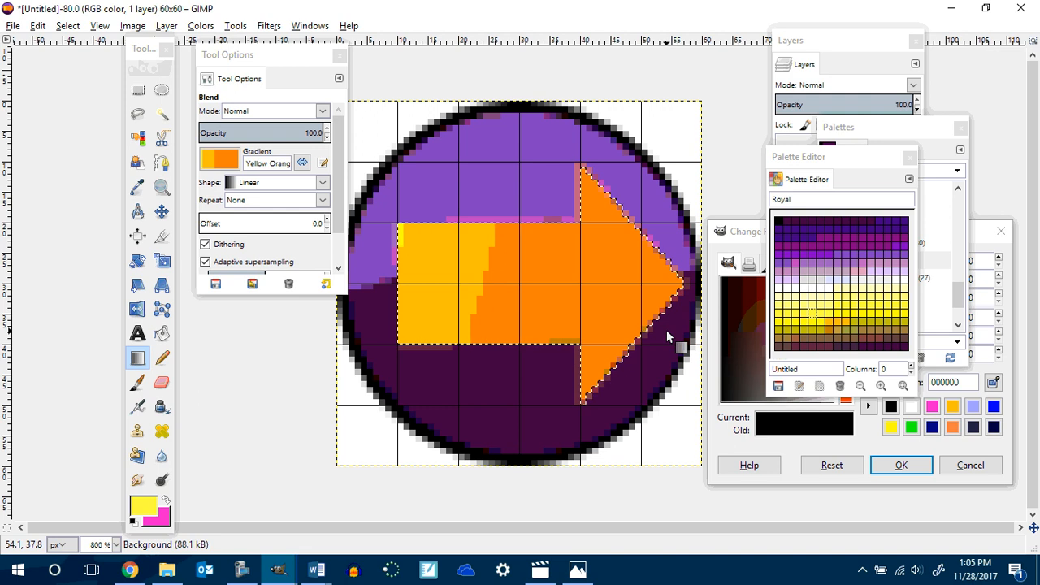
key("ctrl+z")
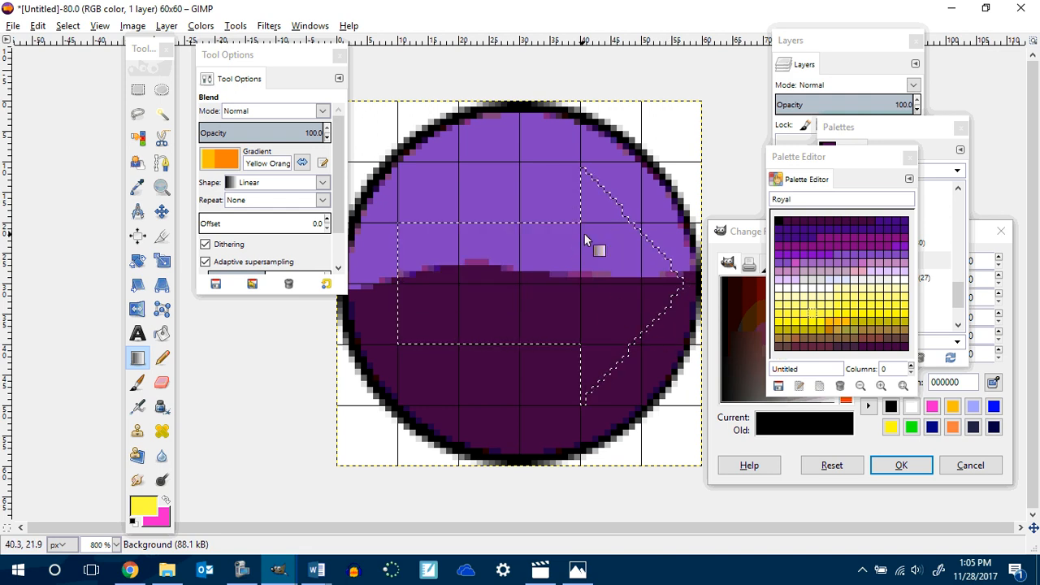
left_click_drag(679, 281, 428, 289)
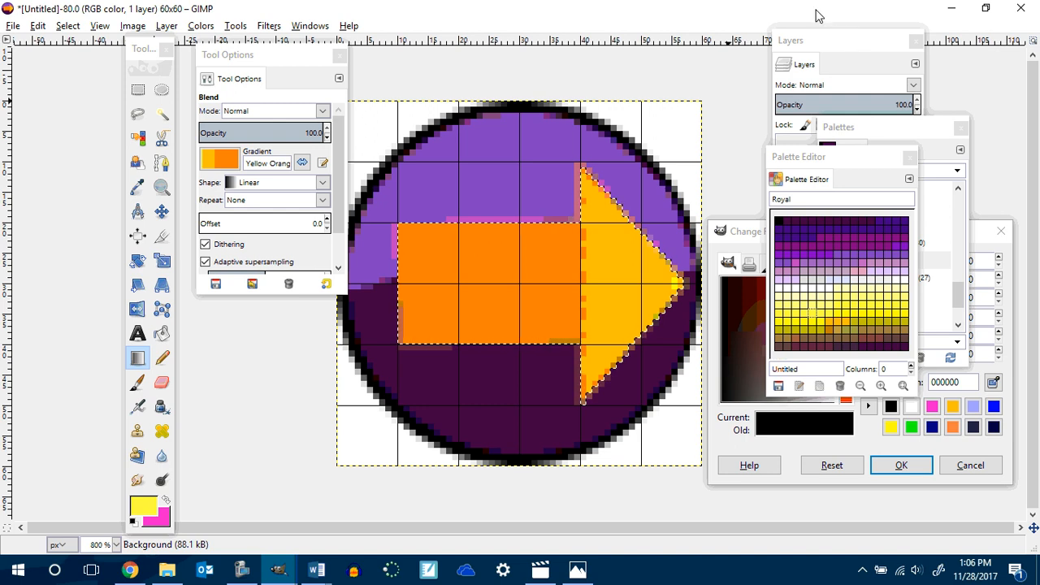
Invert the selection and set the foreground colour to black for the Pencil tool.
left_click(68, 26)
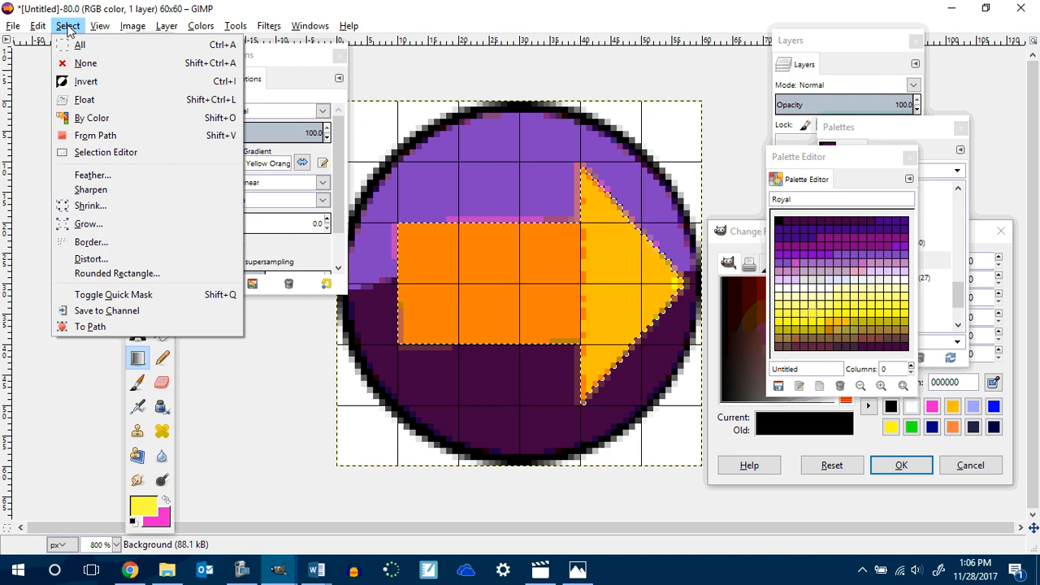
left_click(87, 83)
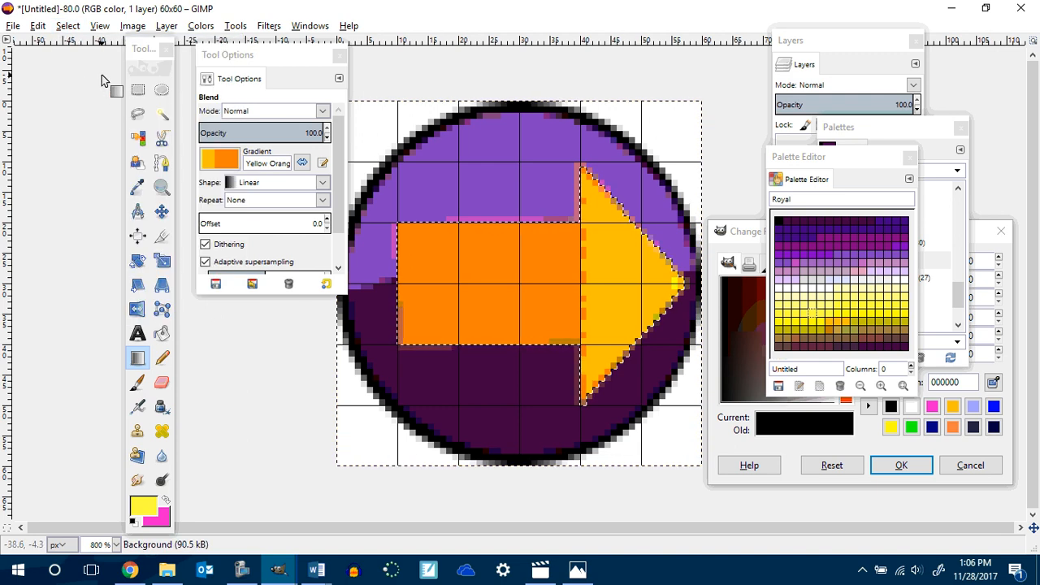
left_click(161, 357)
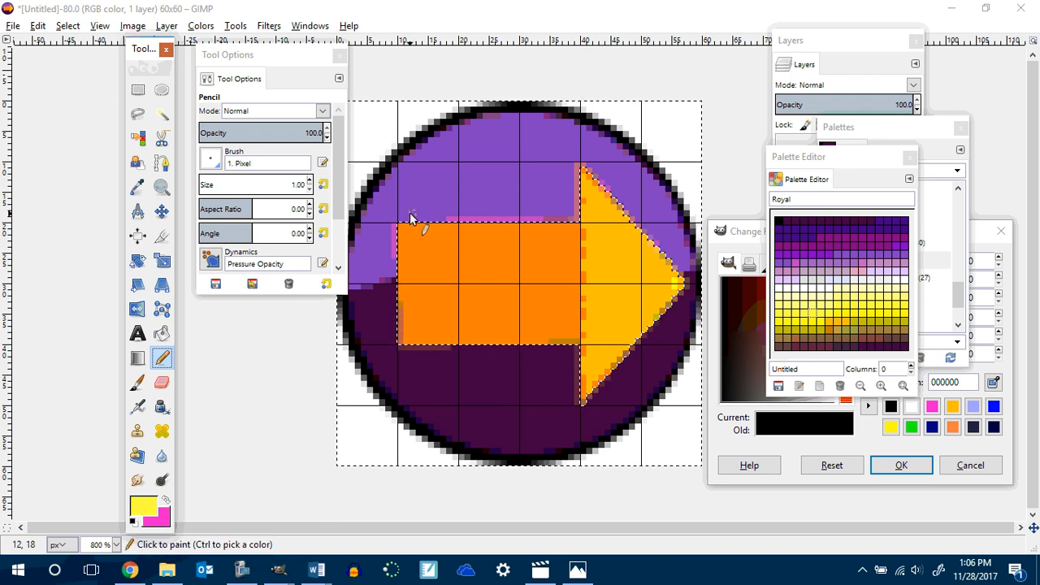
left_click(893, 409)
left_click(900, 465)
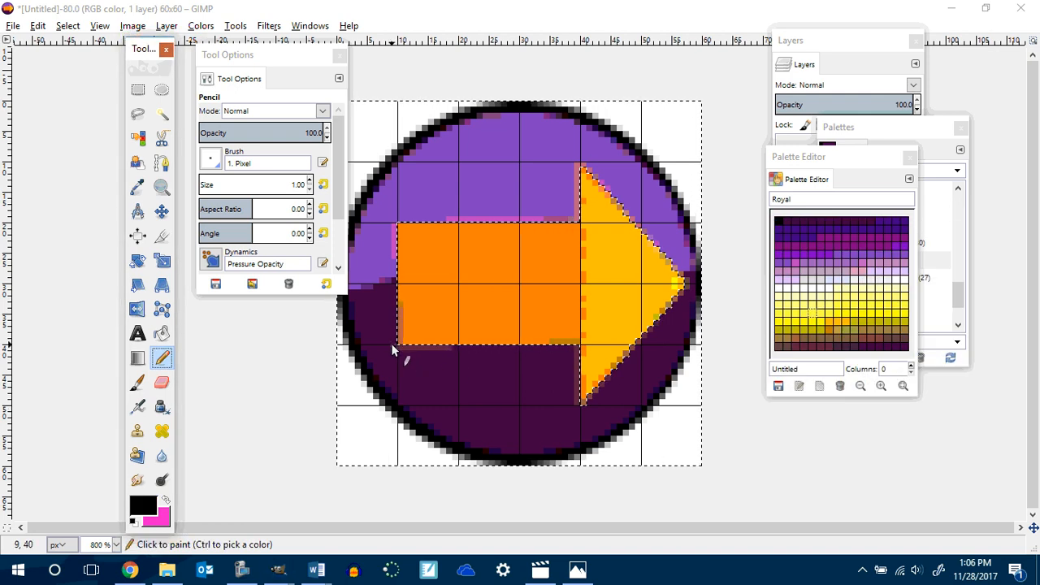
Outline the arrow with straight one-pixel black pencil lines along all its edges.
left_click(392, 348)
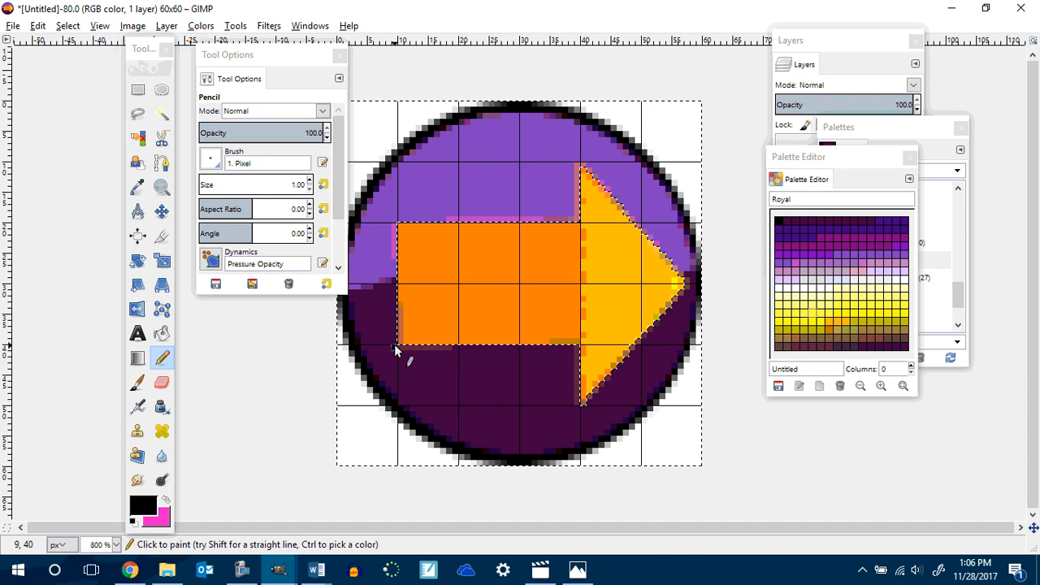
left_click(394, 225, "shift")
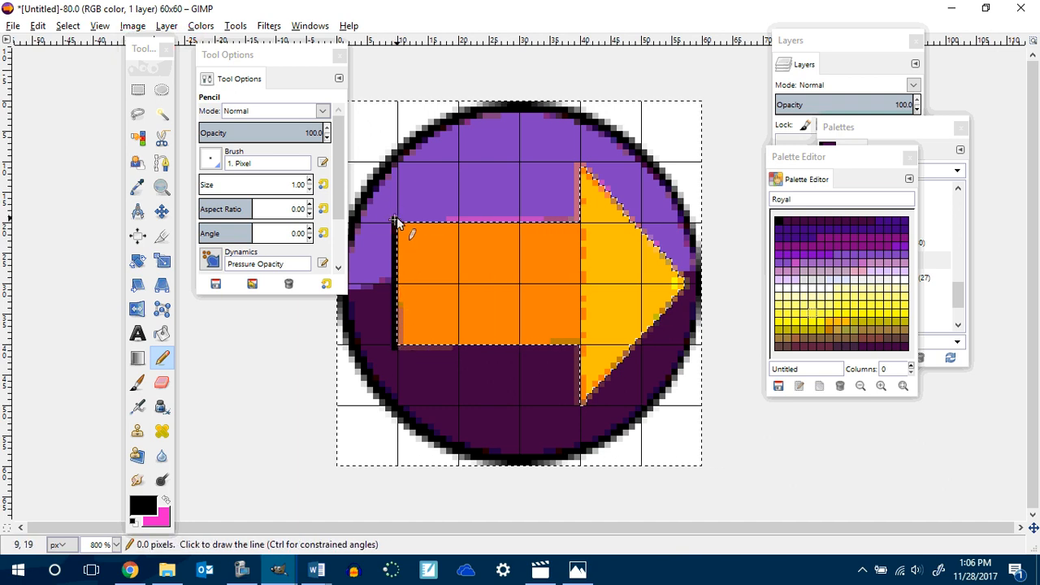
left_click(578, 221, "shift")
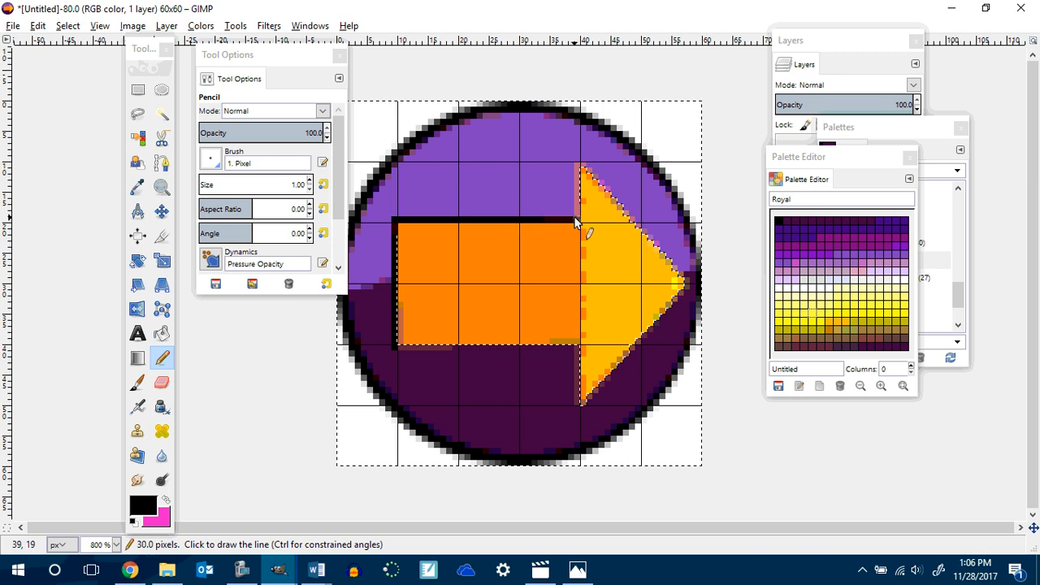
left_click(578, 169, "shift")
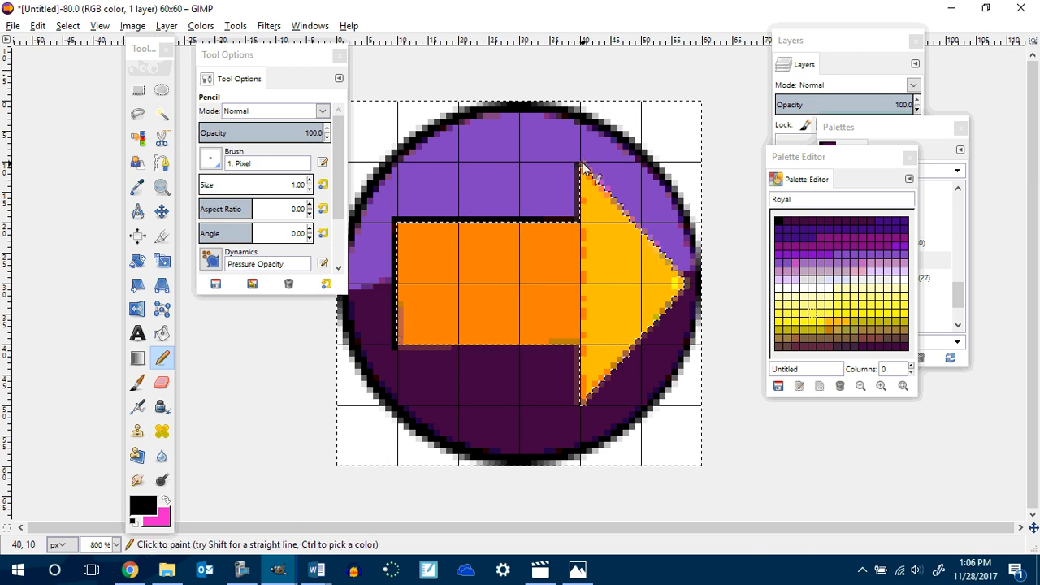
left_click(689, 276, "shift")
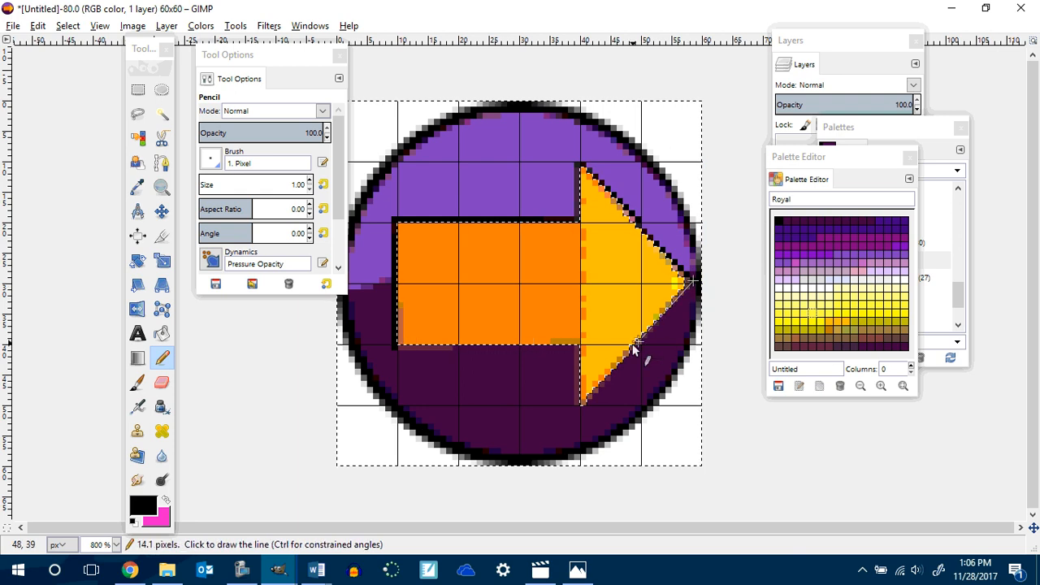
left_click(585, 403, "shift")
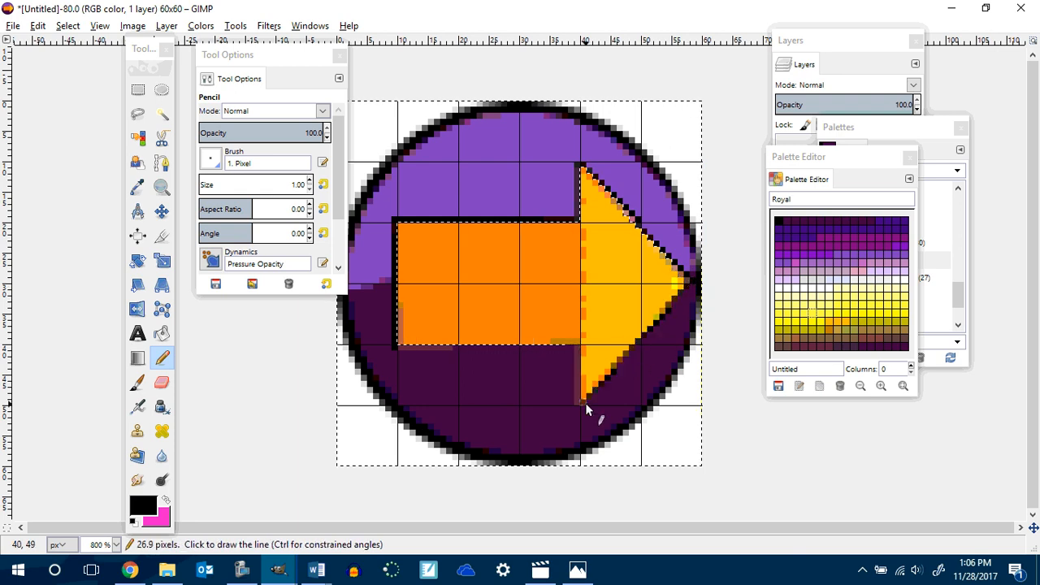
left_click(579, 348, "shift")
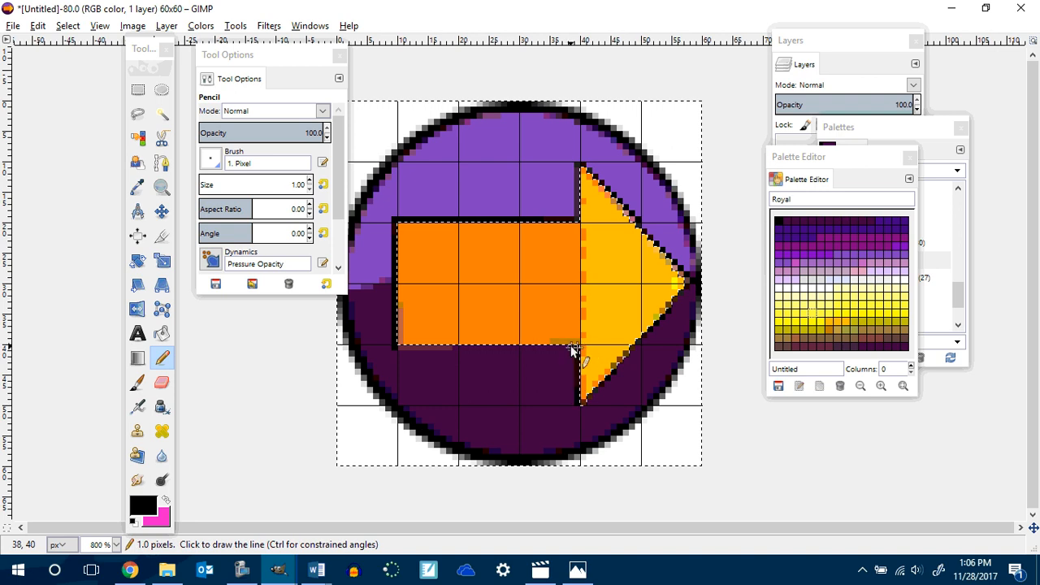
left_click(398, 349, "shift")
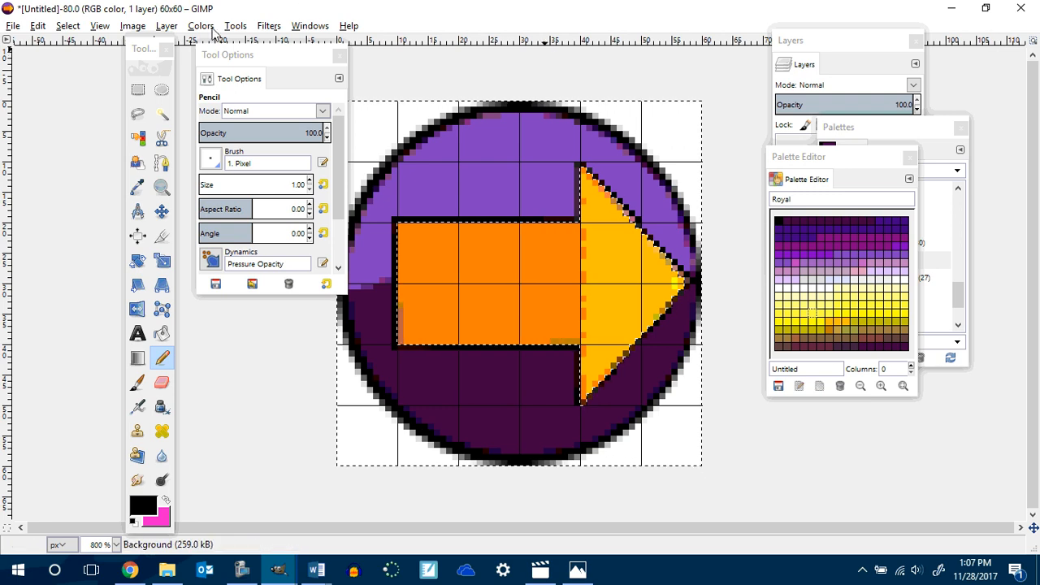
Add an alpha channel to the Background layer.
left_click_drag(850, 162, 1005, 186)
left_click(860, 172)
right_click(851, 165)
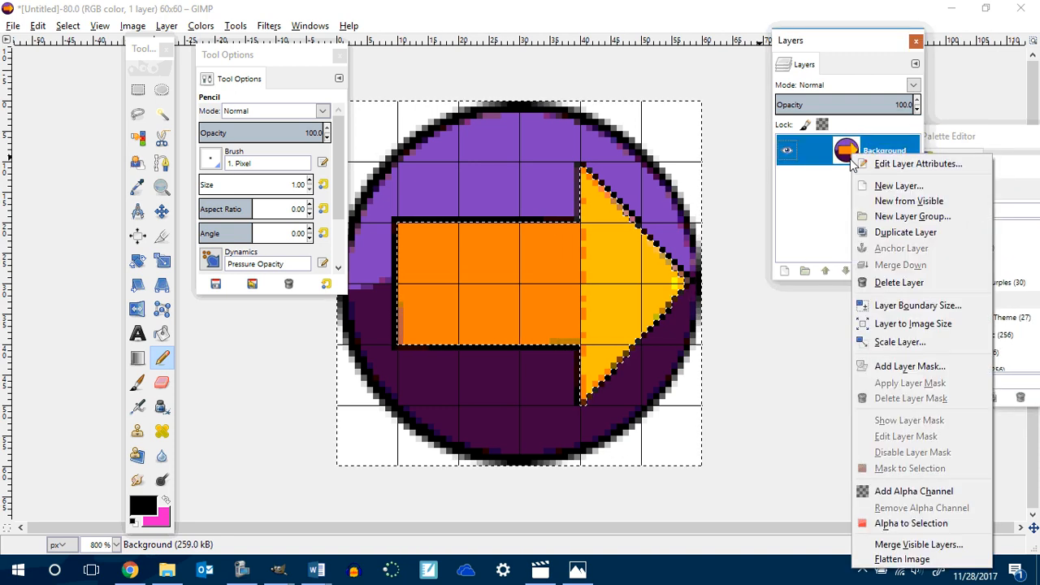
left_click(913, 490)
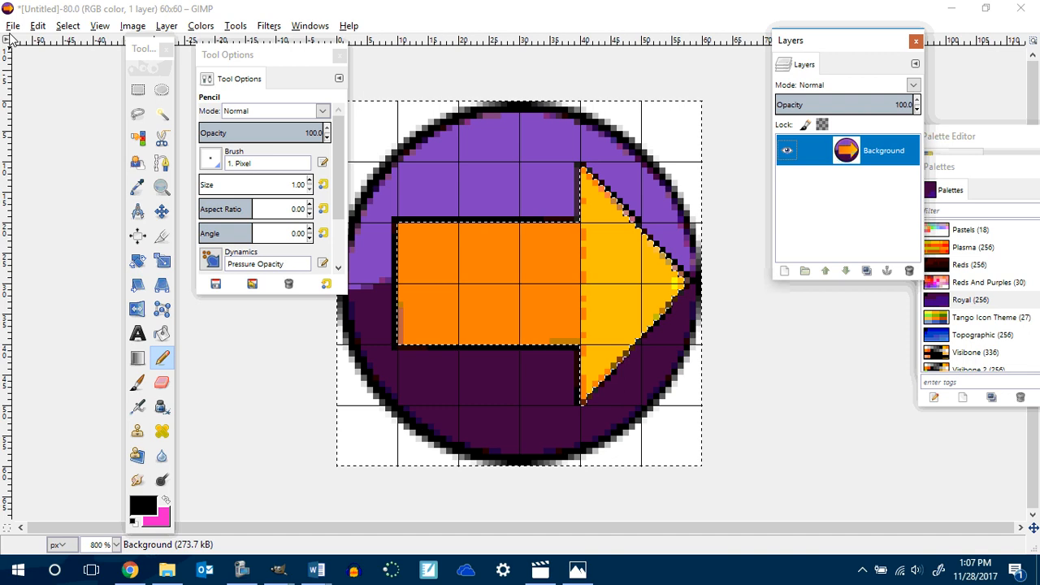
Select the white background around the circle by colour and delete it to make it transparent.
left_click(137, 138)
left_click(366, 154)
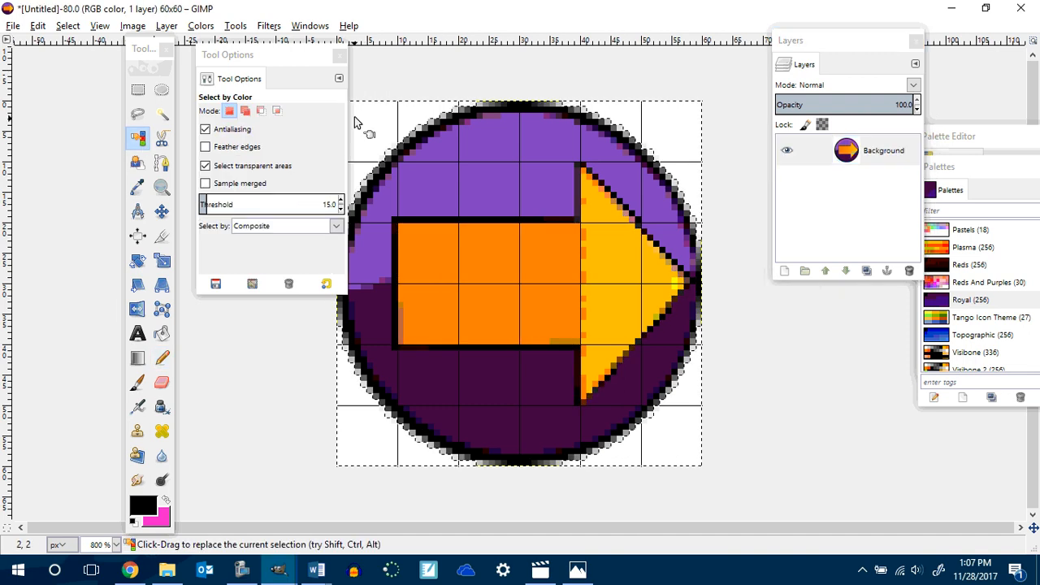
key("Delete")
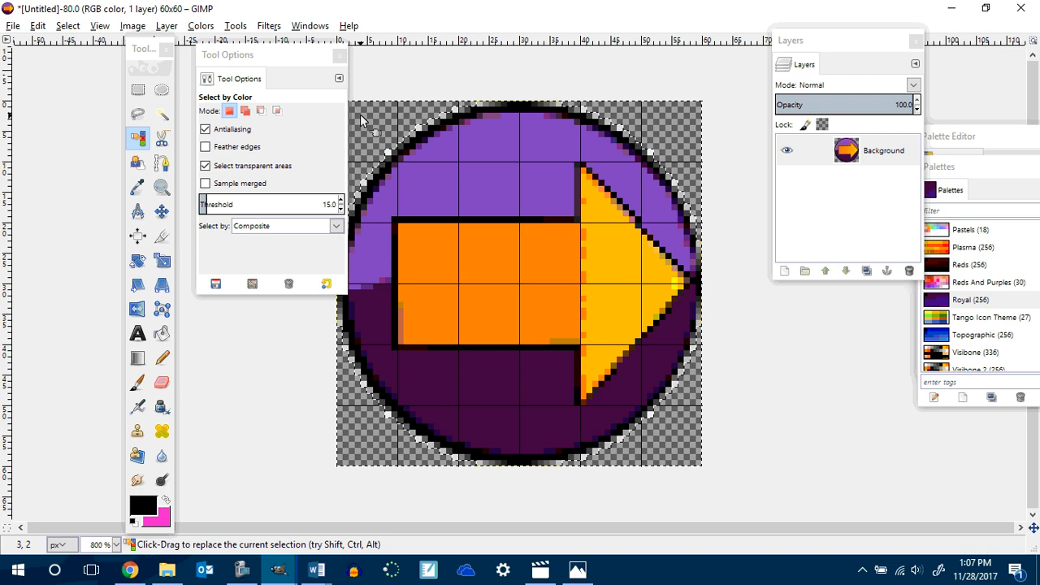
Open Export As, browse to 2017-2018 > Gimp Classes > P6 Gimp Q2 and create a new folder named Game Buttons.
left_click(13, 26)
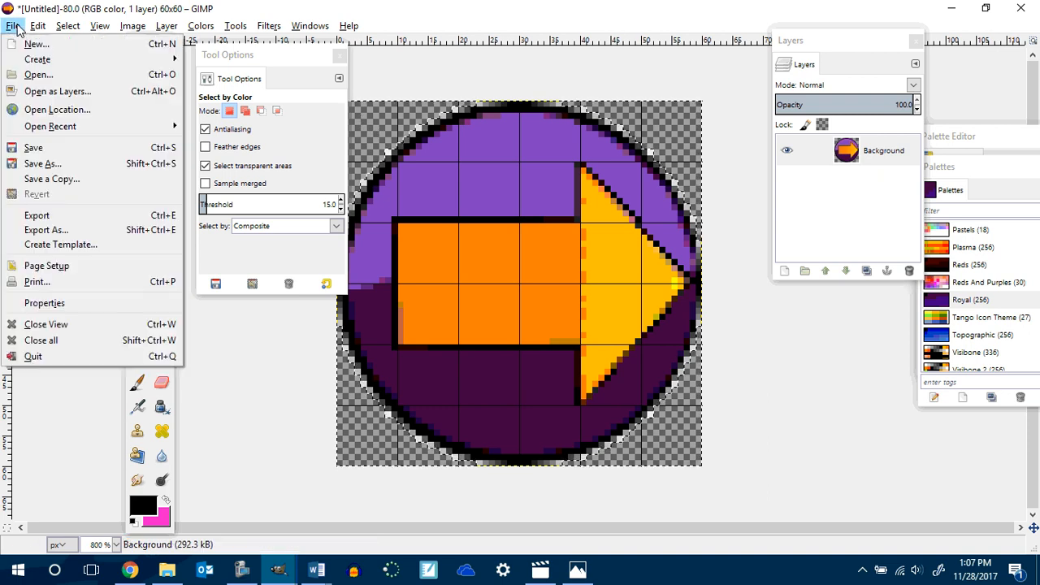
left_click(38, 228)
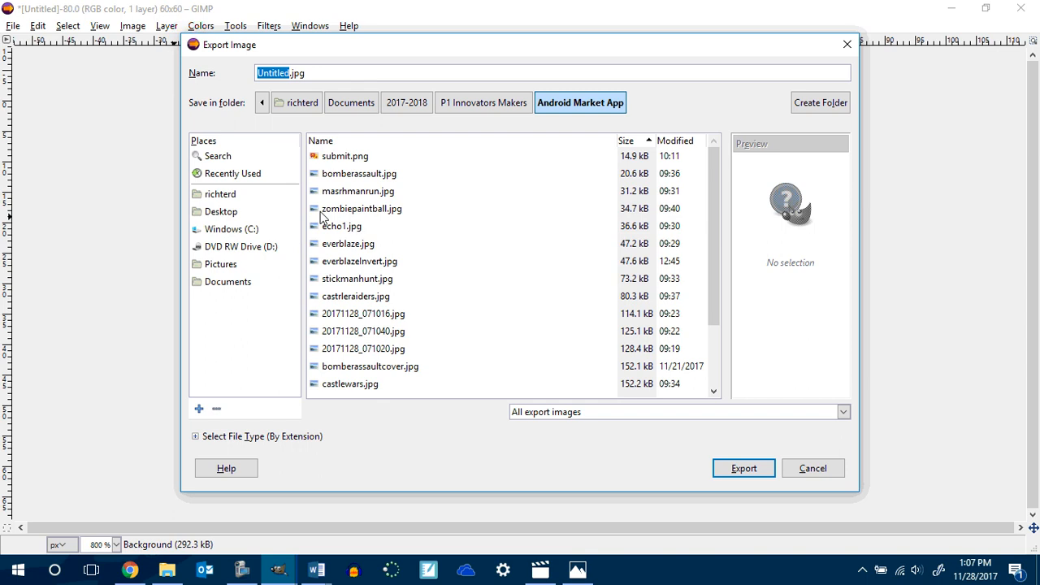
left_click(421, 115)
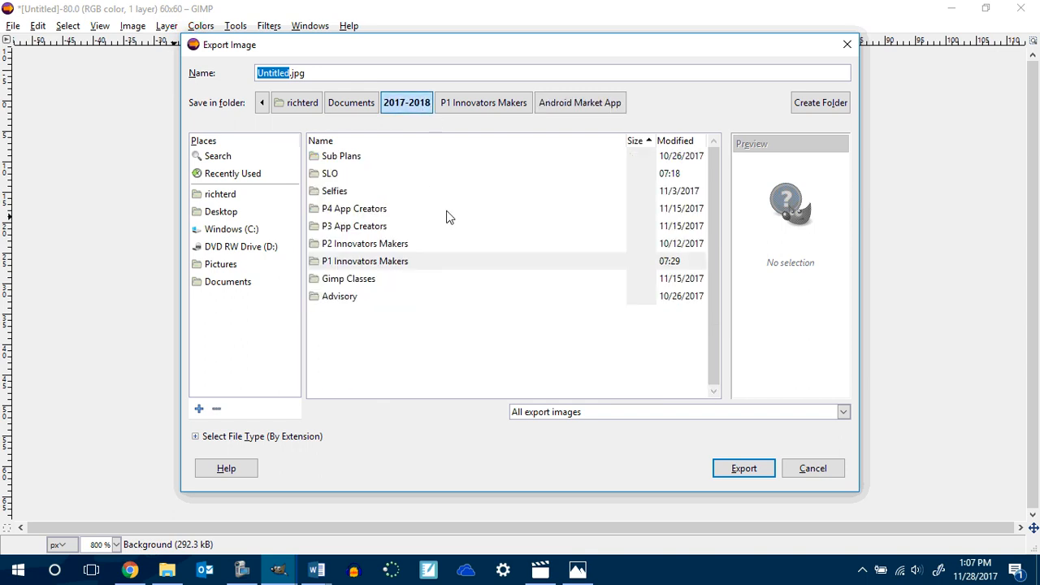
double_click(350, 279)
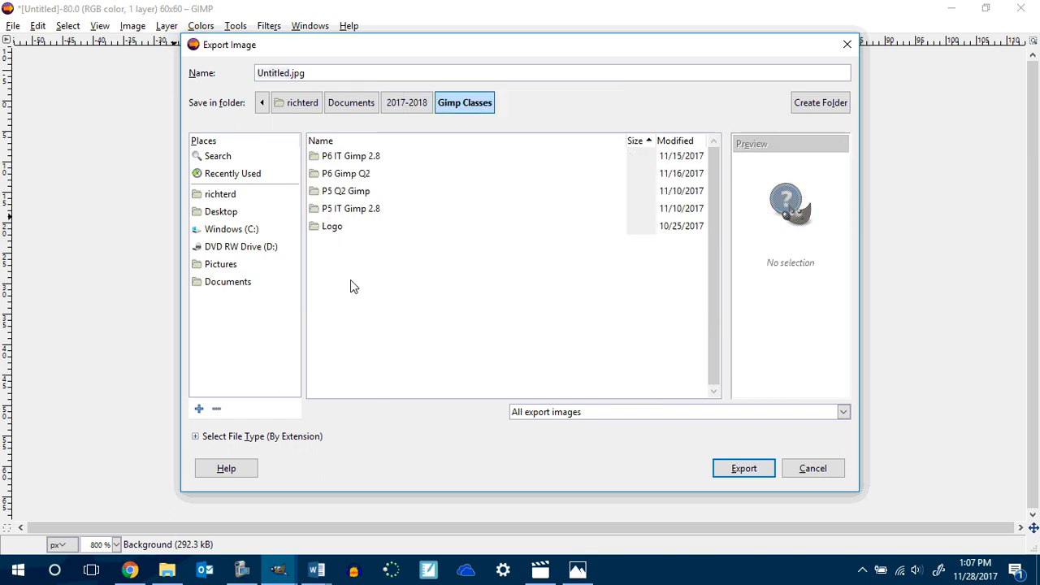
double_click(341, 174)
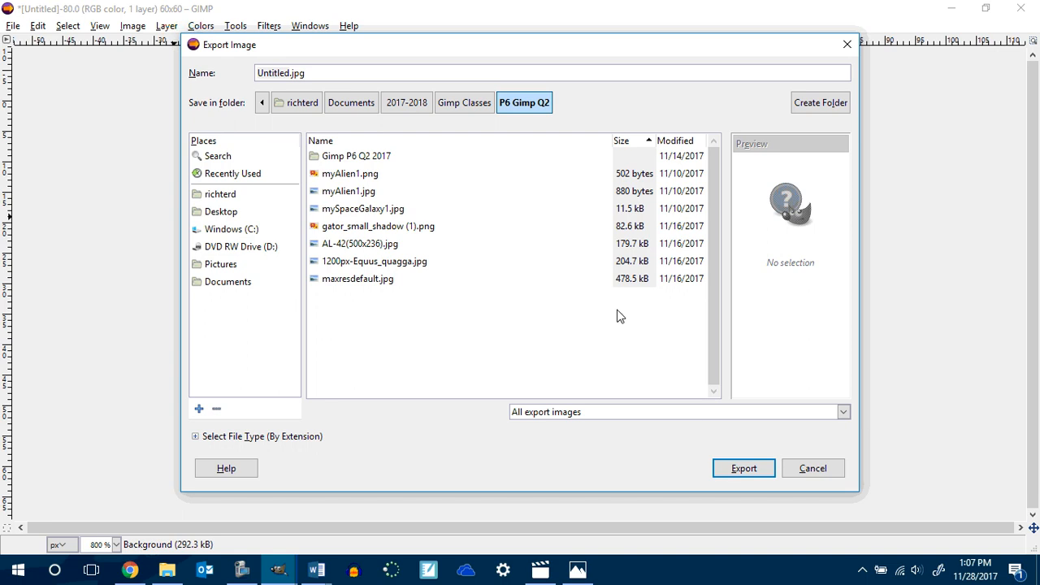
left_click(810, 105)
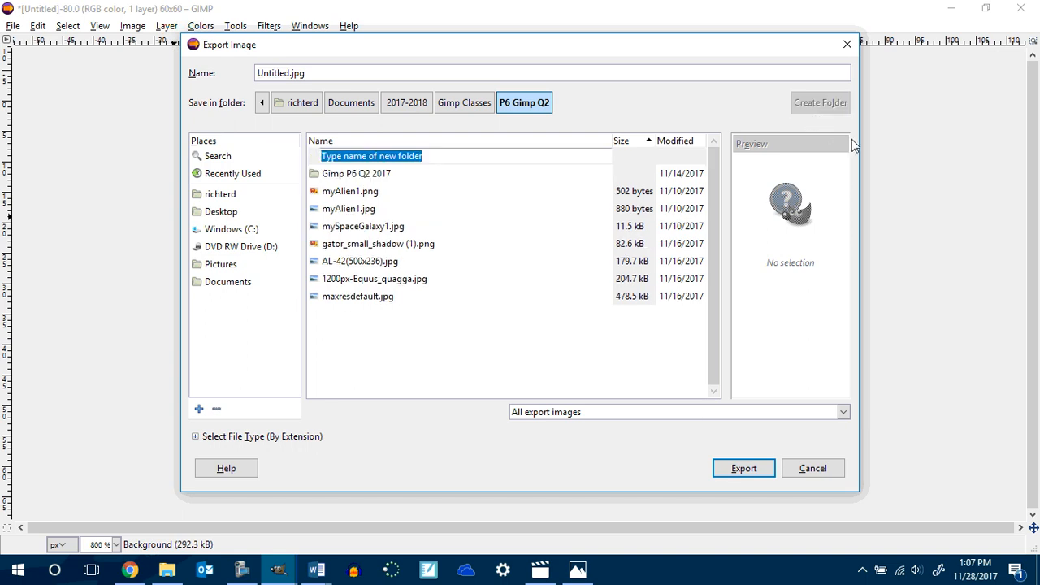
type("Game ")
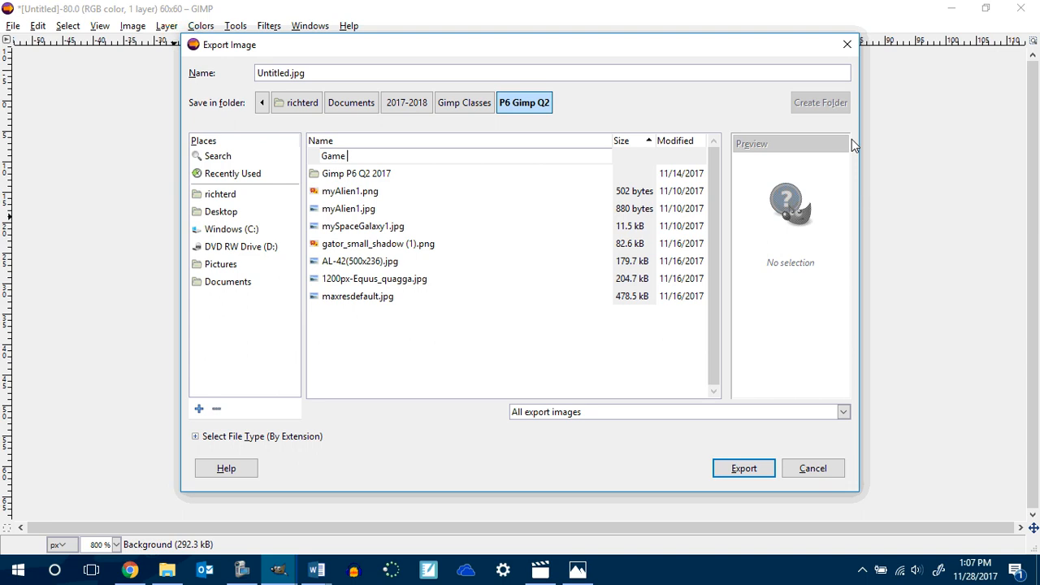
type("C")
key("BackSpace")
type("Buttons")
key("Return")
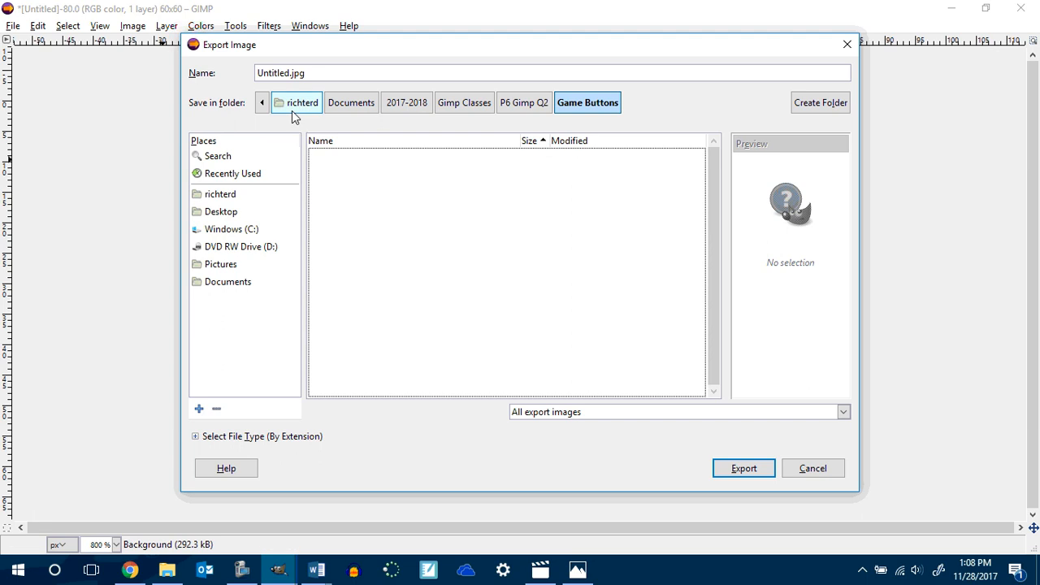
Export the image into the Game Buttons folder as rightArrow.jpg.
left_click_drag(290, 72, 239, 72)
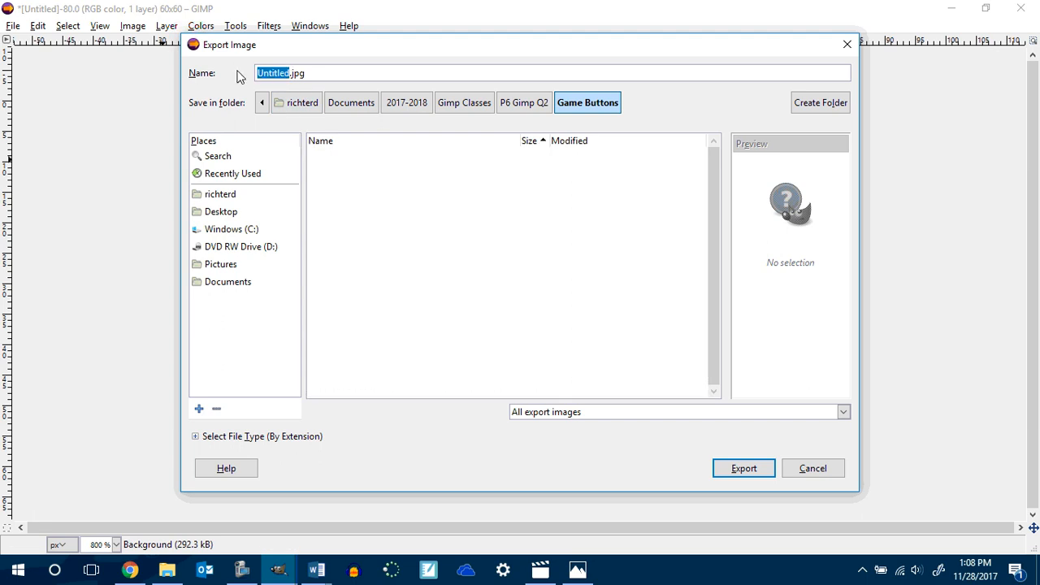
type("rightA")
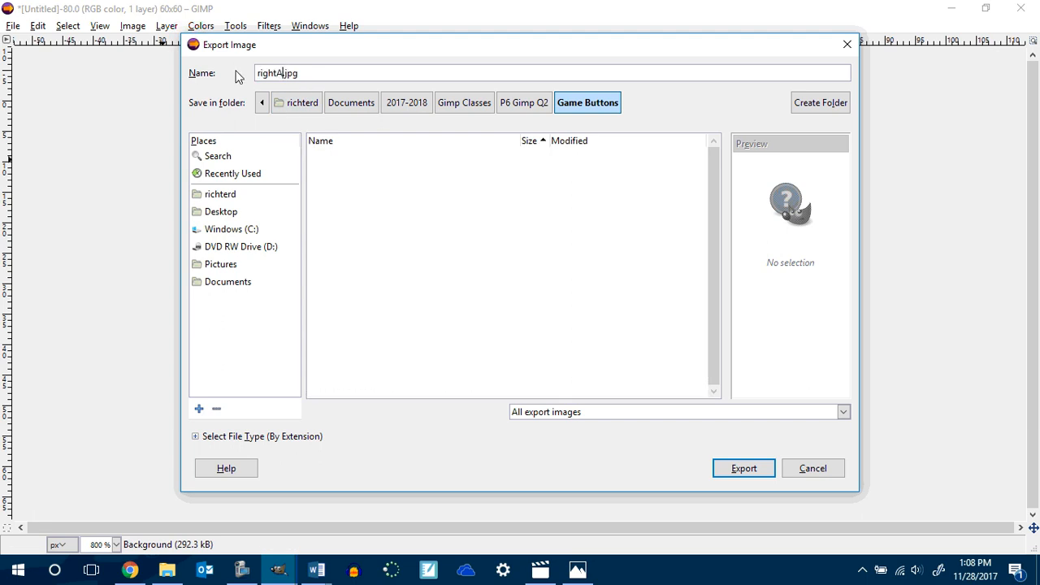
type("rrow")
key("Return")
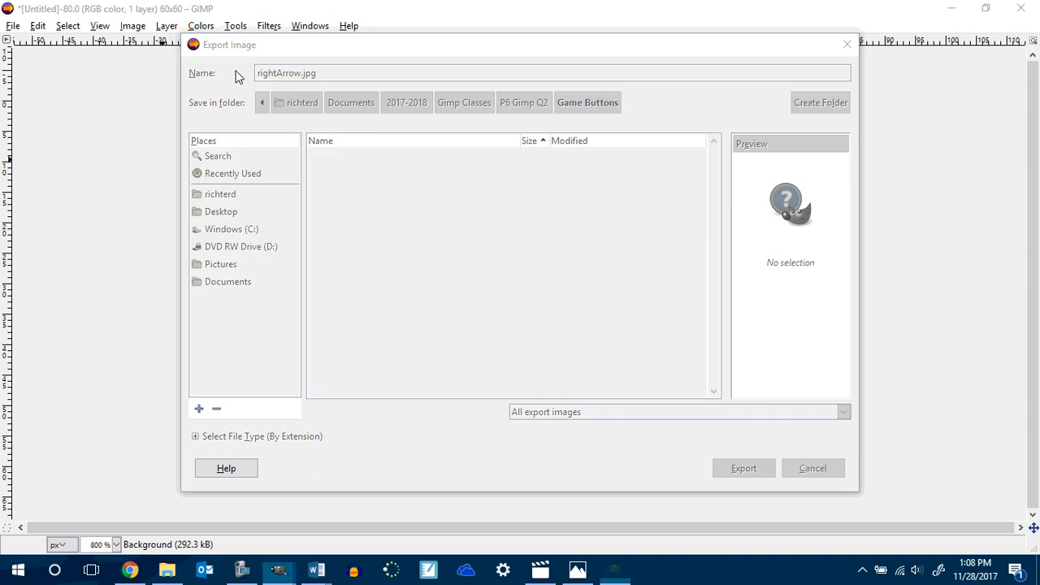
left_click(542, 388)
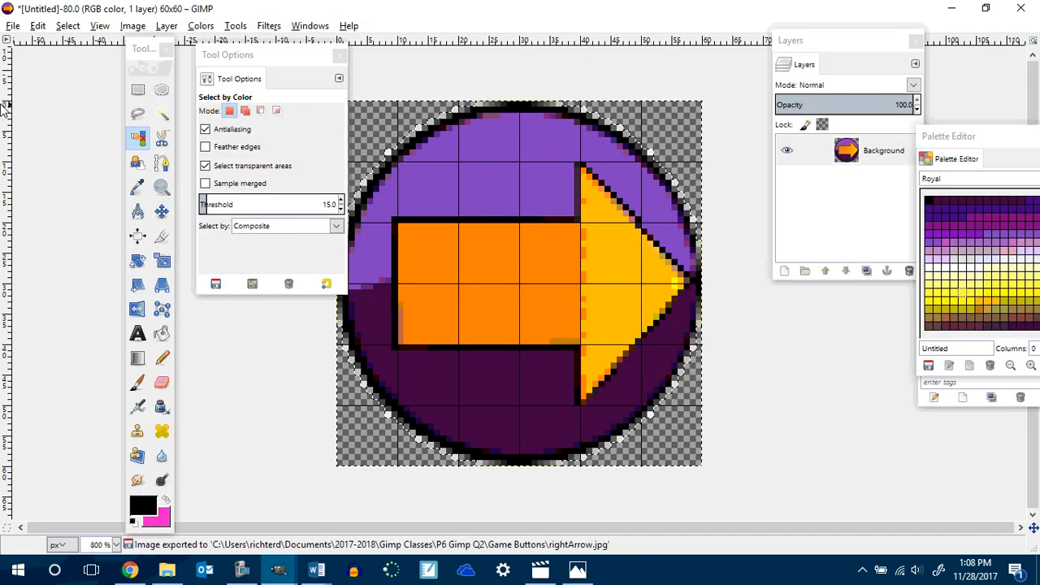
Export the image again as rightArrow.png with the default PNG options.
left_click(13, 25)
key("Escape")
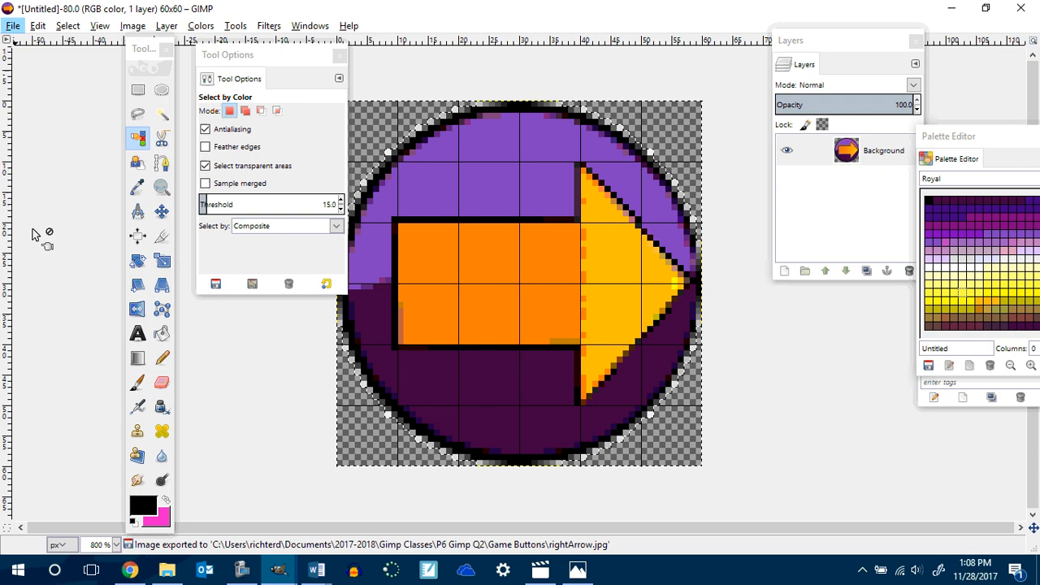
key("shift+ctrl+e")
left_click(327, 71)
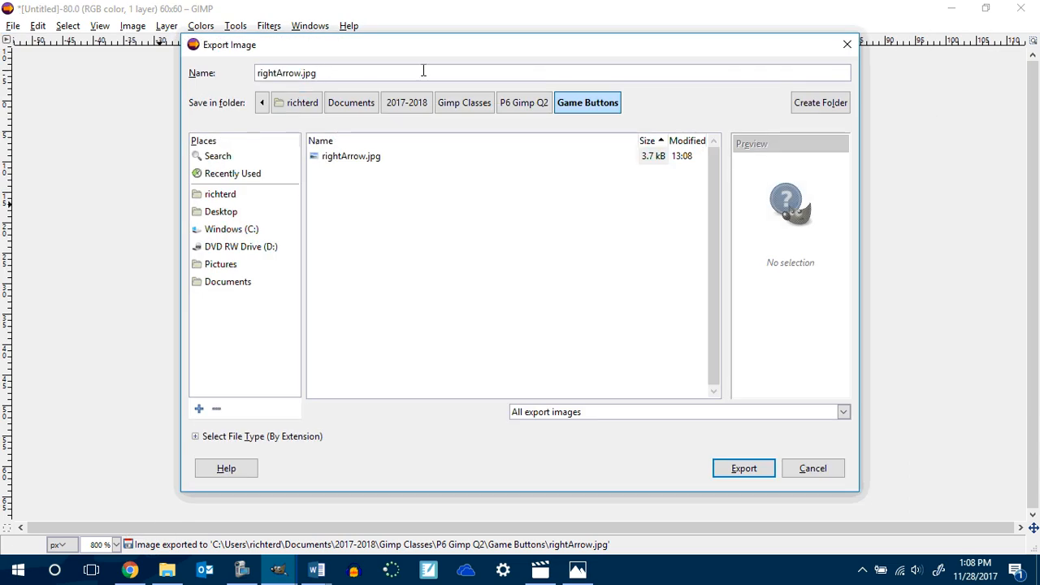
key("BackSpace")
key("BackSpace")
key("BackSpace")
type("png")
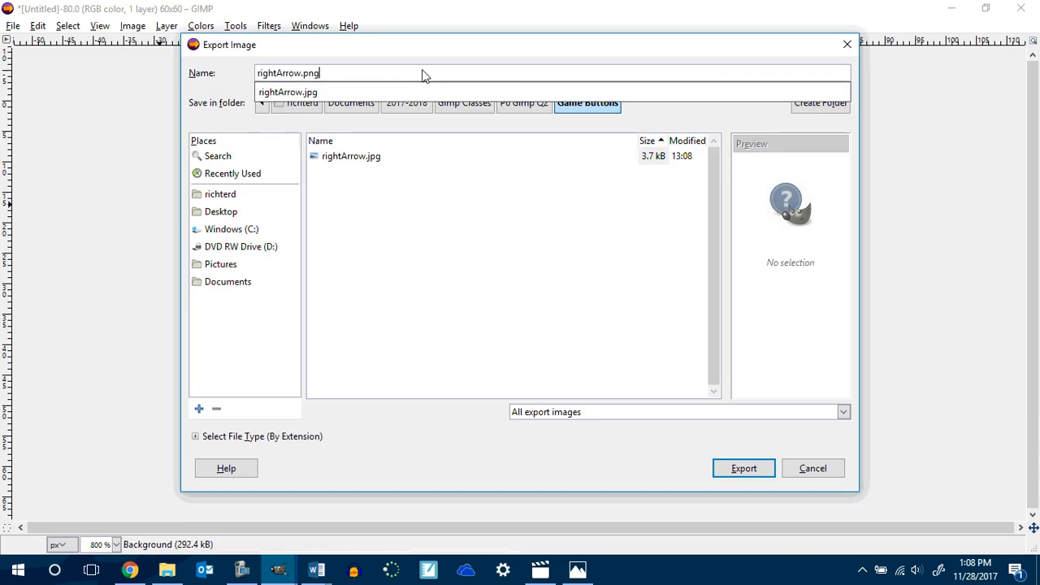
key("Return")
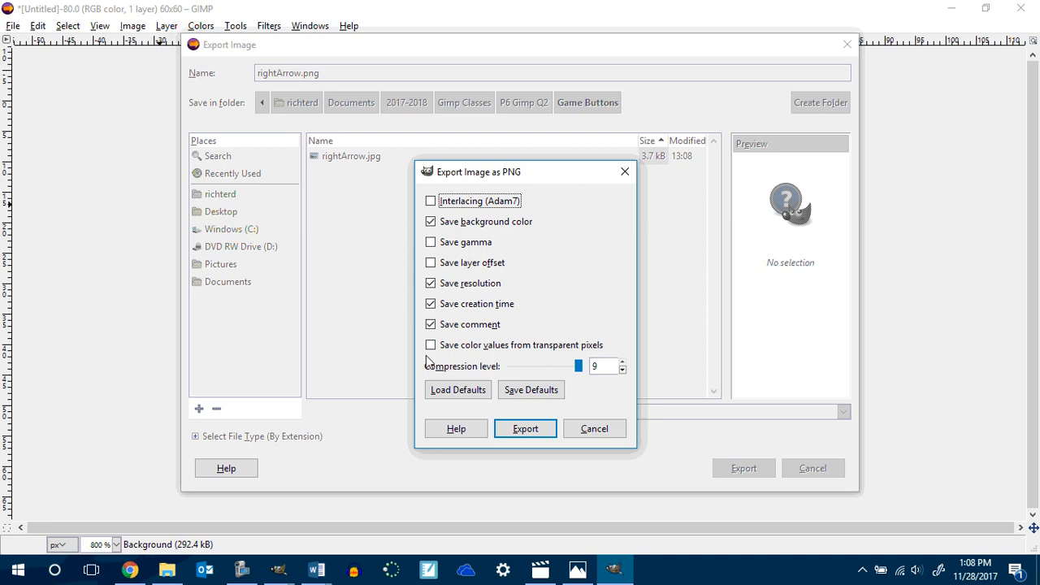
left_click(537, 430)
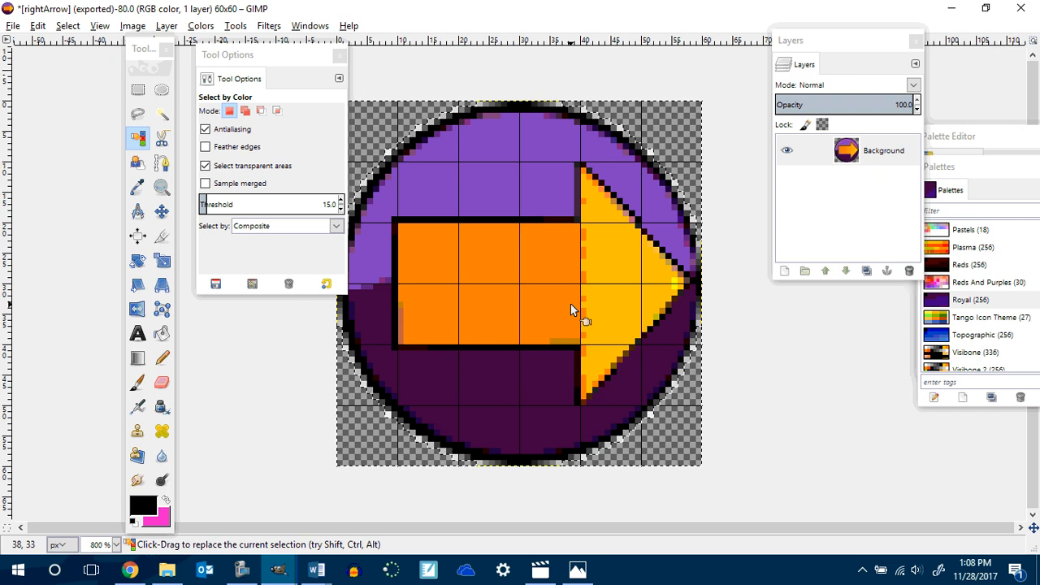
Rotate the image 90° clockwise so the arrow points down.
right_click(476, 276)
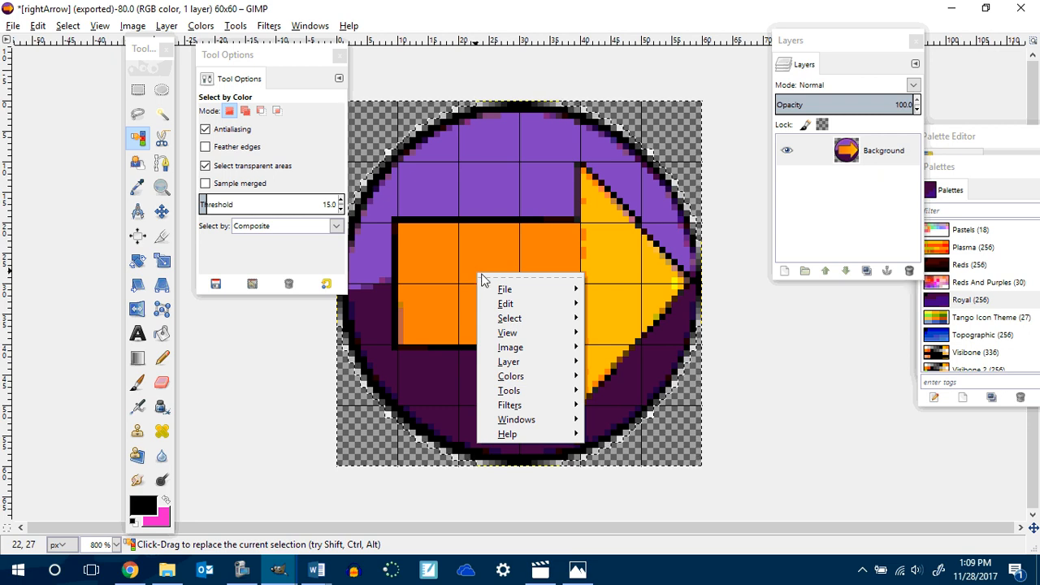
mouse_move(548, 349)
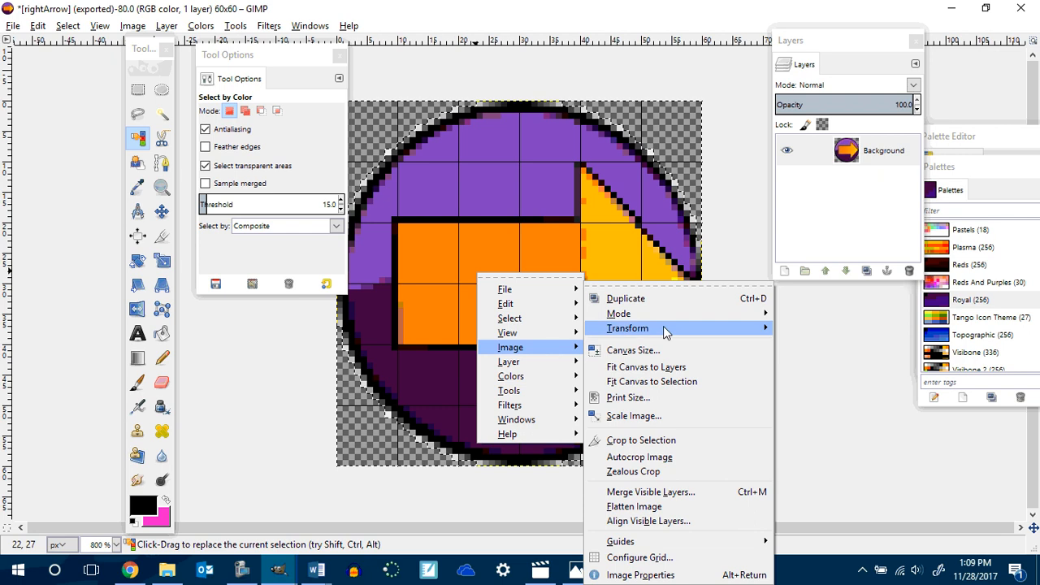
mouse_move(703, 327)
left_click(842, 380)
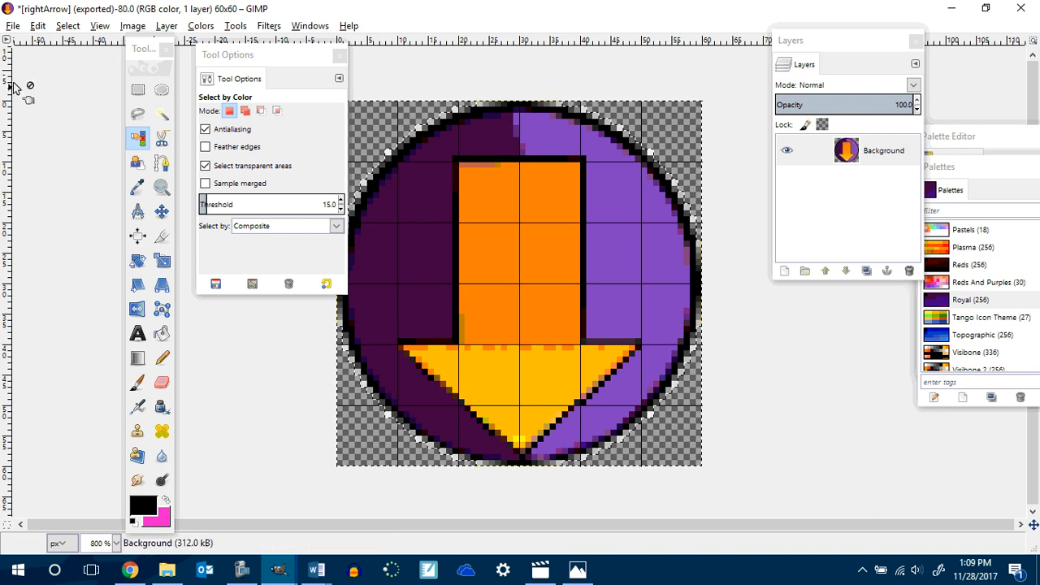
Export the rotated image as downArrow.png in the Game Buttons folder.
left_click(13, 26)
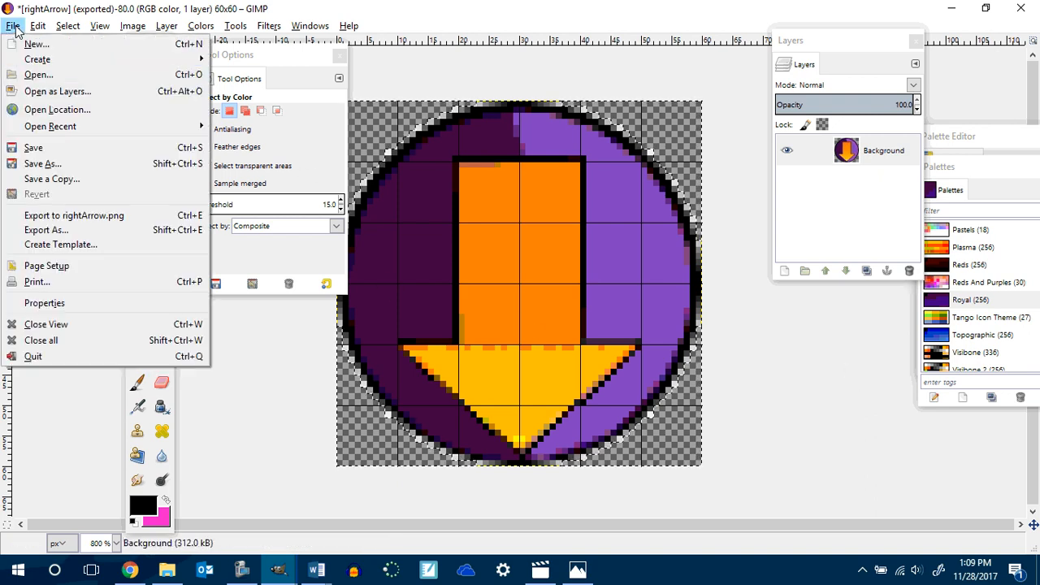
left_click(61, 230)
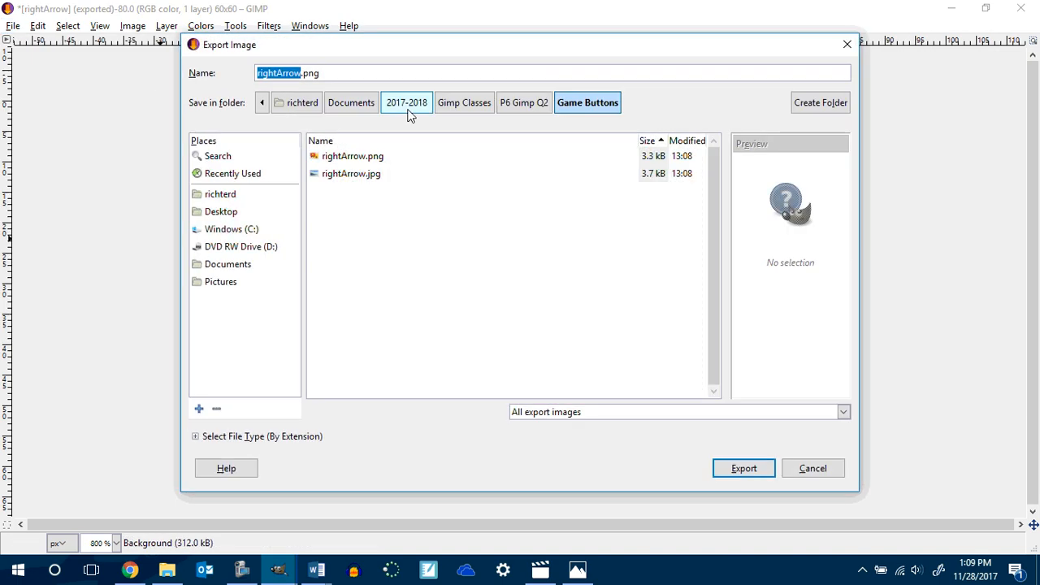
type("downArr")
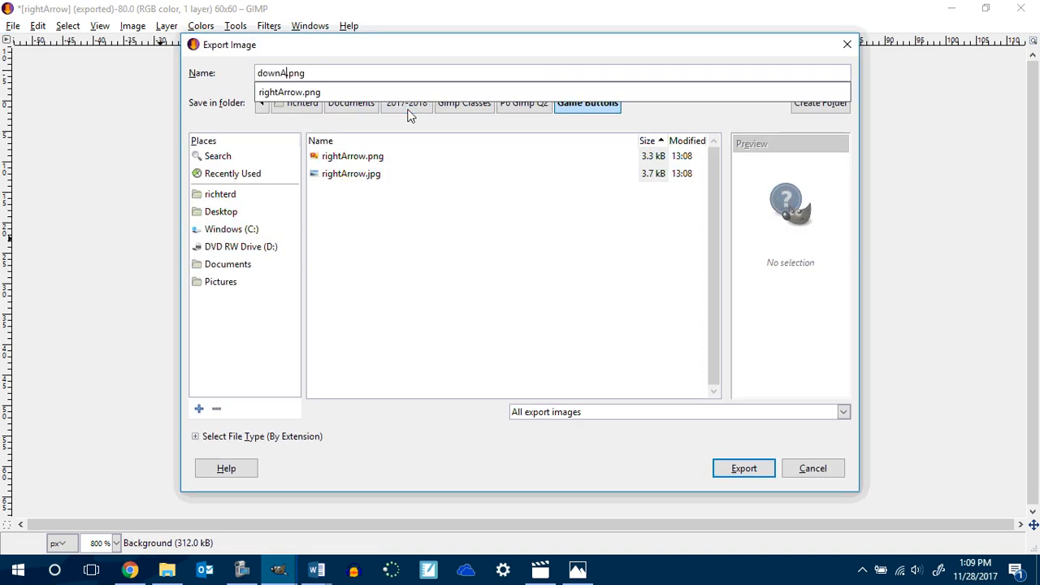
type("ow")
key("Return")
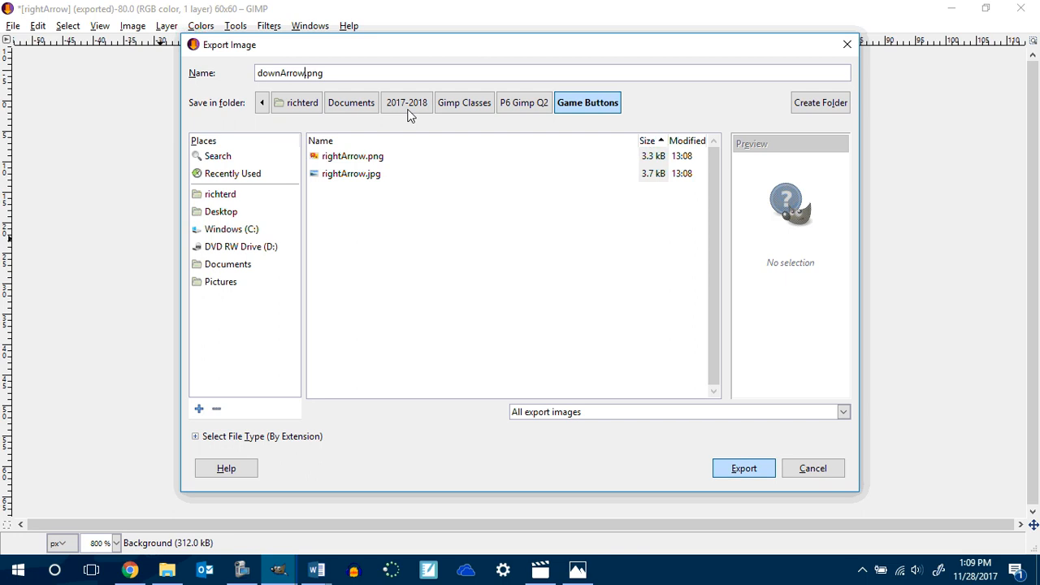
left_click(511, 431)
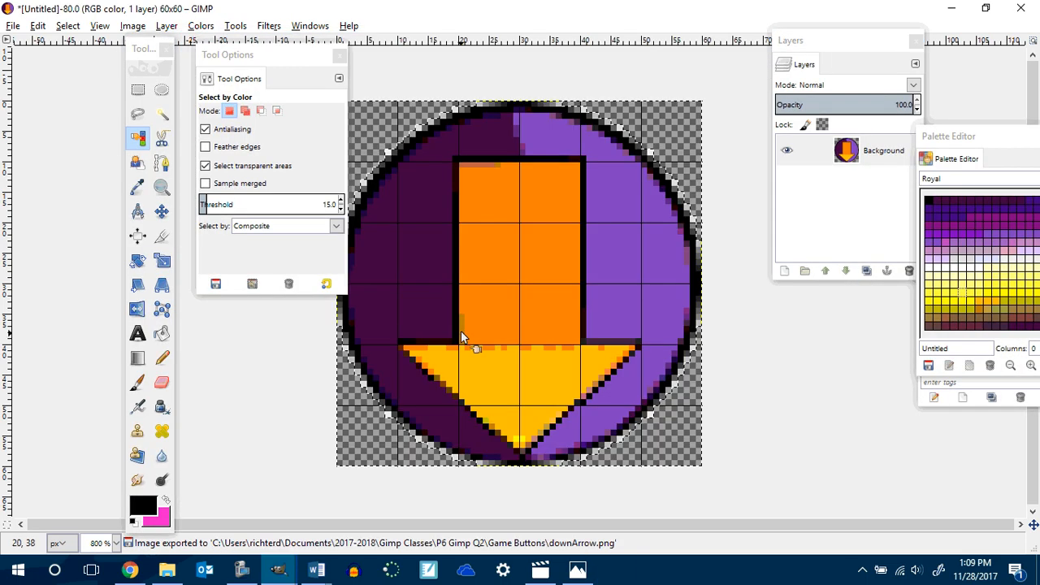
Rotate the image 90° clockwise so the arrow points left.
right_click(505, 263)
mouse_move(557, 339)
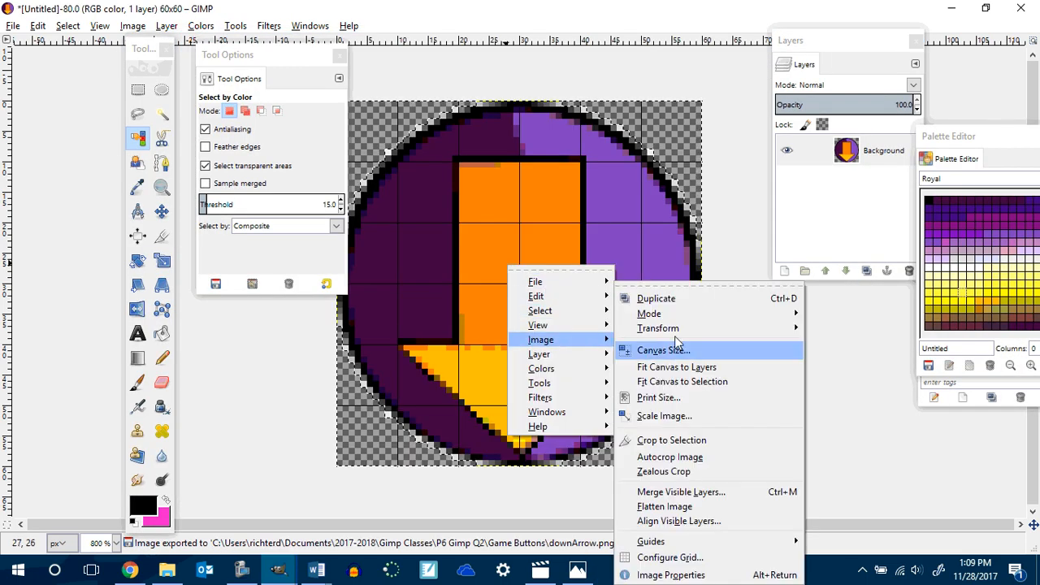
mouse_move(731, 328)
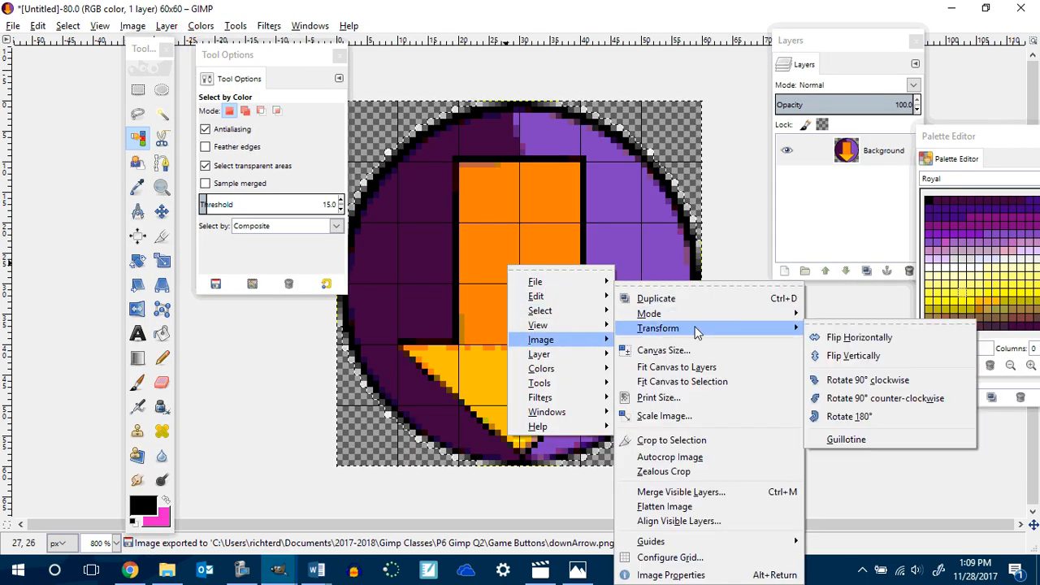
left_click(852, 382)
Export the rotated image as leftArrow.png in the Game Buttons folder.
left_click(13, 25)
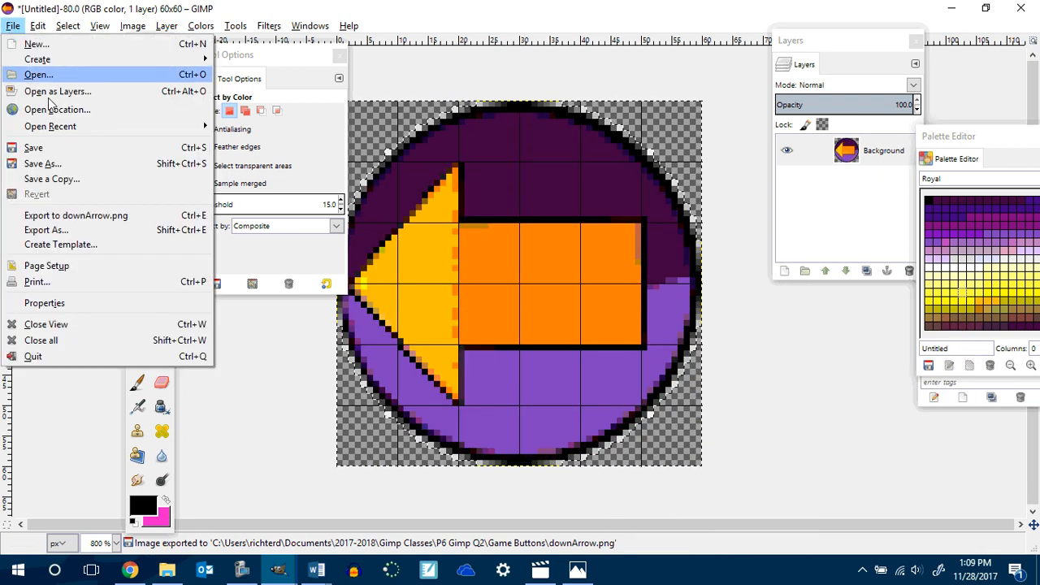
left_click(64, 225)
type("leftArrow")
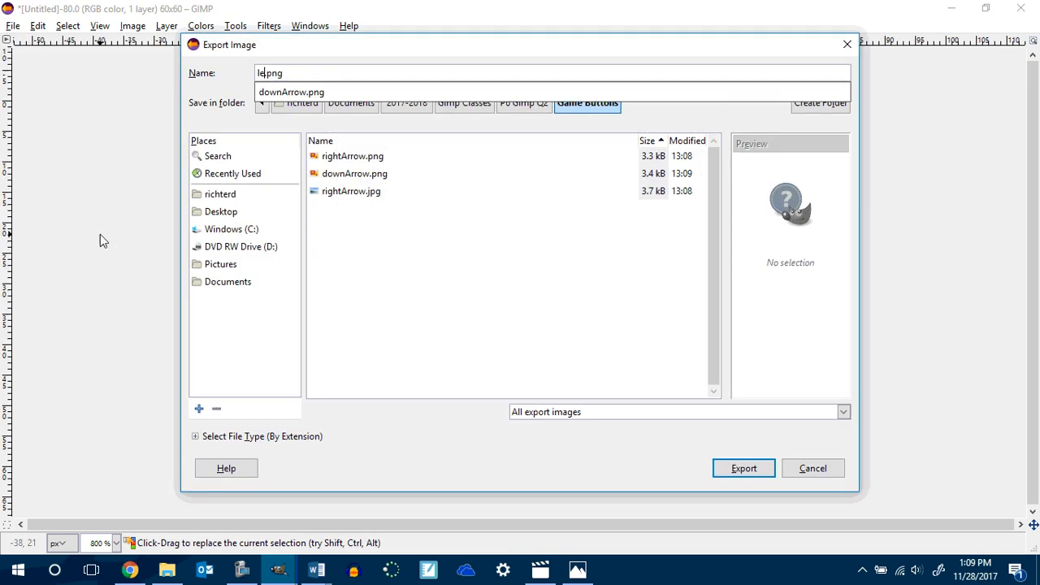
key("Return")
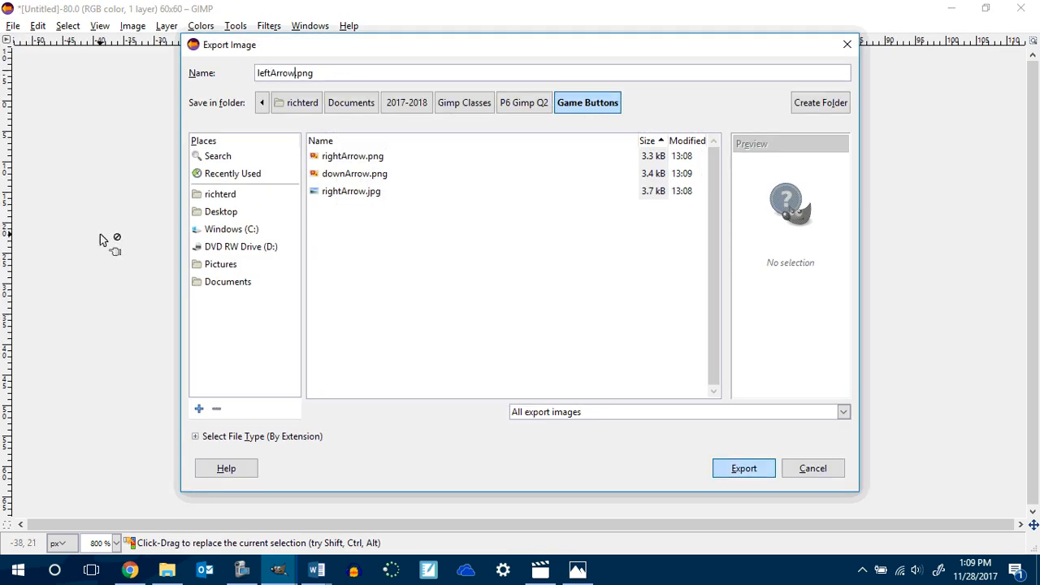
left_click(545, 438)
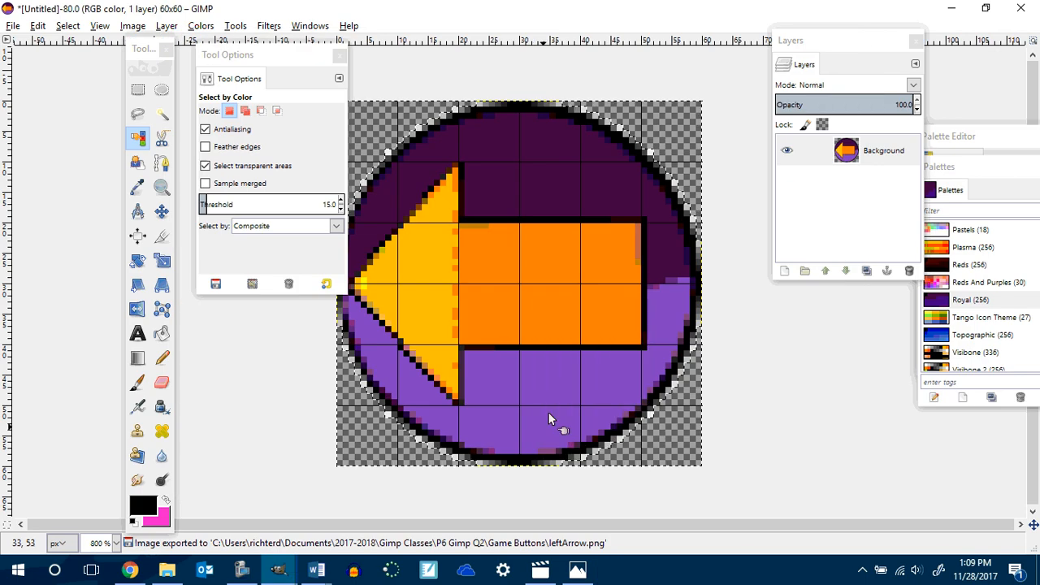
Rotate the image 90° clockwise so the arrow points up.
right_click(536, 297)
mouse_move(577, 378)
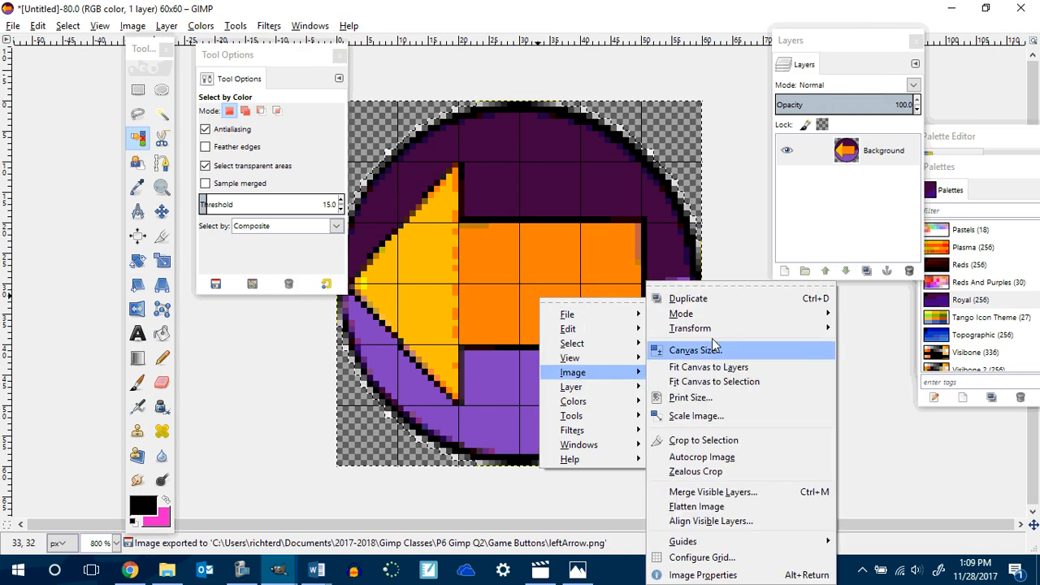
mouse_move(716, 330)
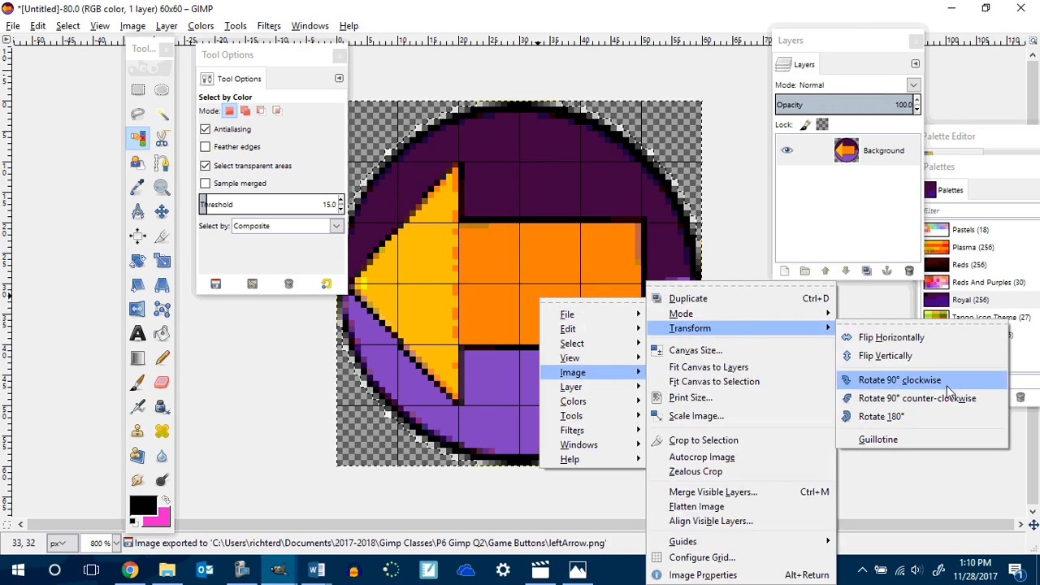
left_click(947, 382)
Export the rotated image as upArrow.png in the Game Buttons folder.
left_click(14, 27)
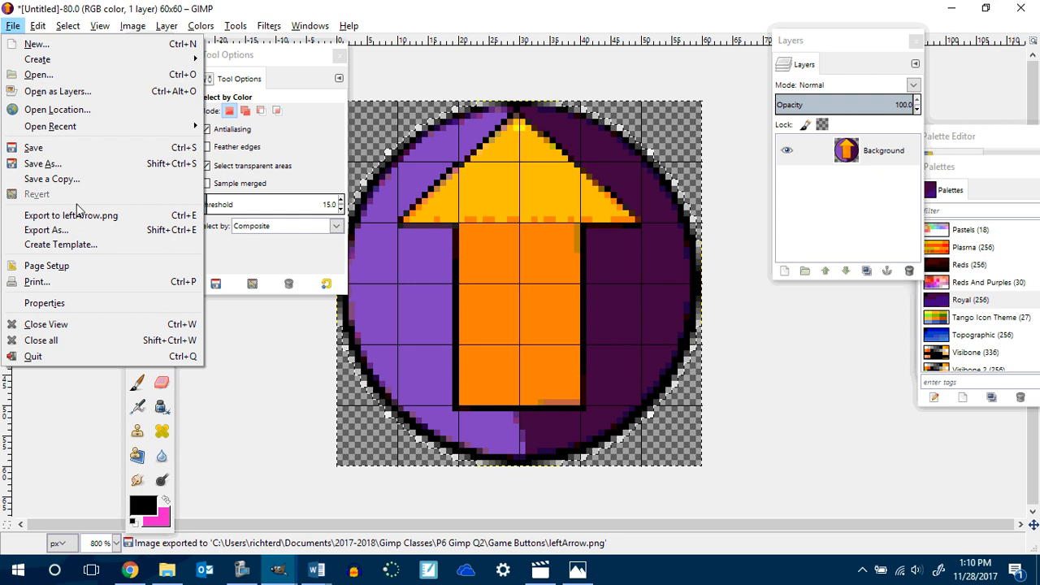
left_click(63, 231)
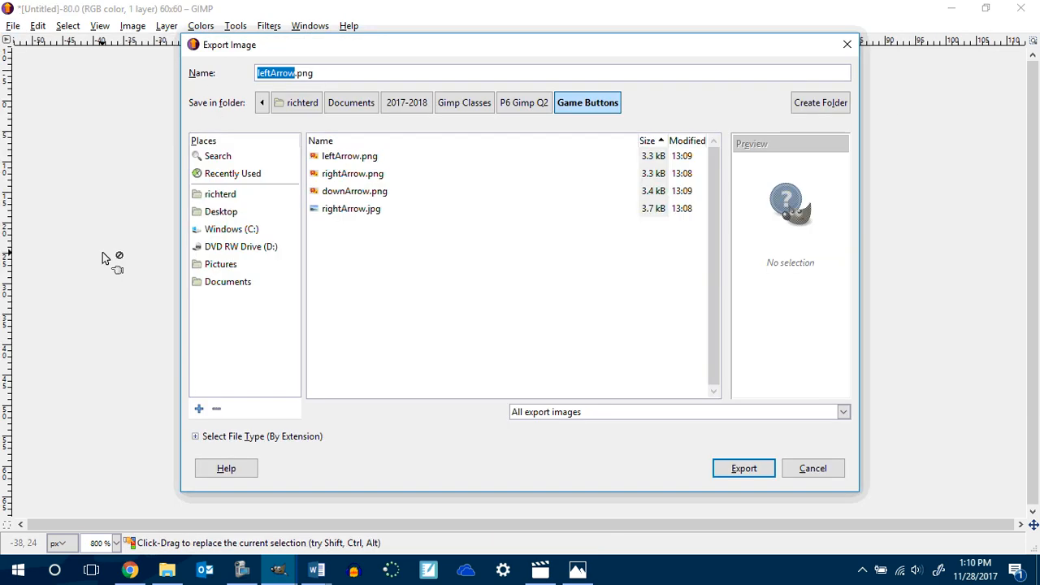
type("upArr")
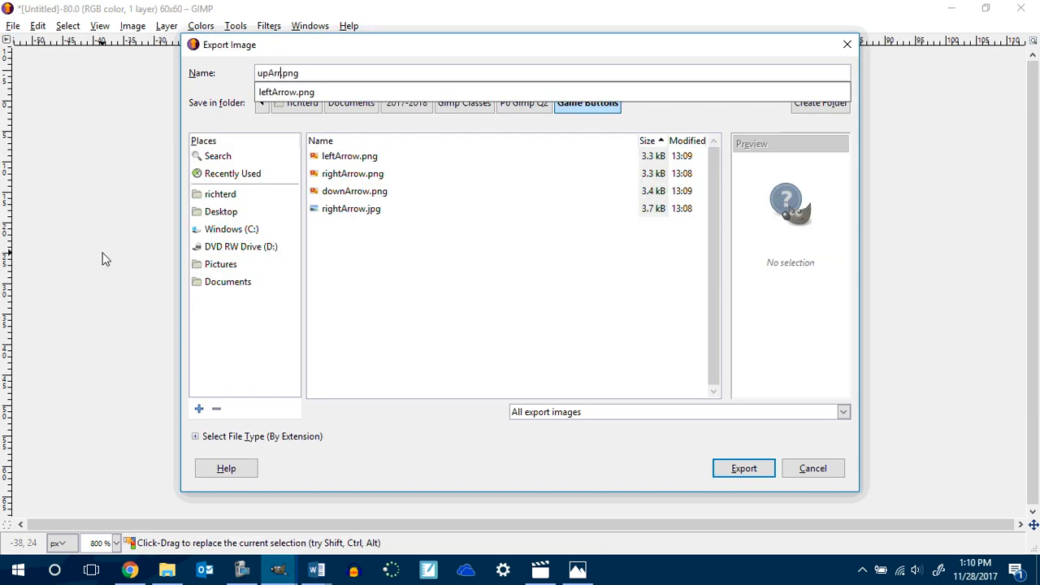
type("ow")
key("Return")
left_click(520, 425)
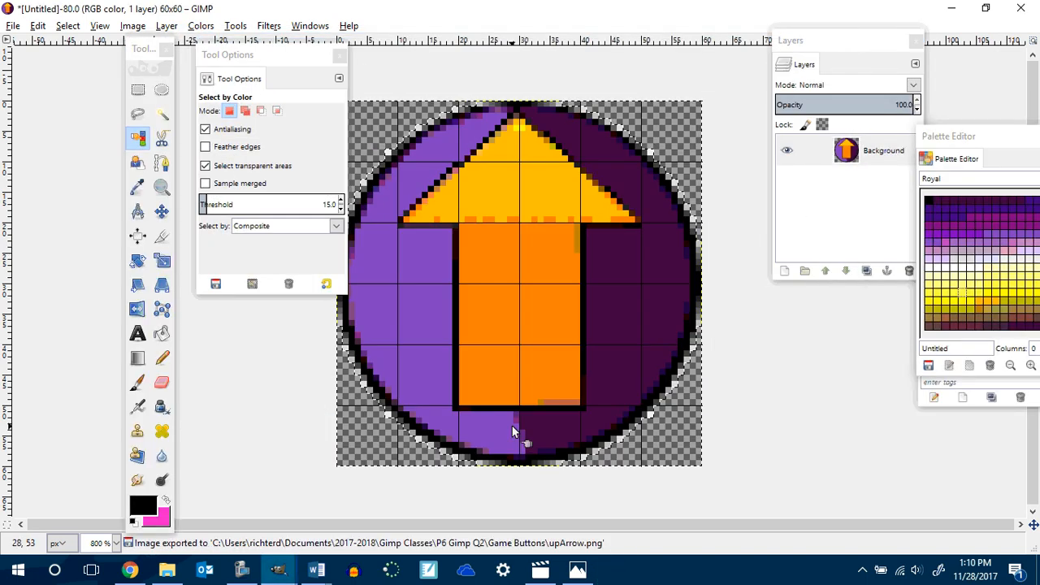
Undo the arrow drawing steps back to the plain two-tone purple circle.
key("ctrl+z")
key("ctrl+z")
key("ctrl+z")
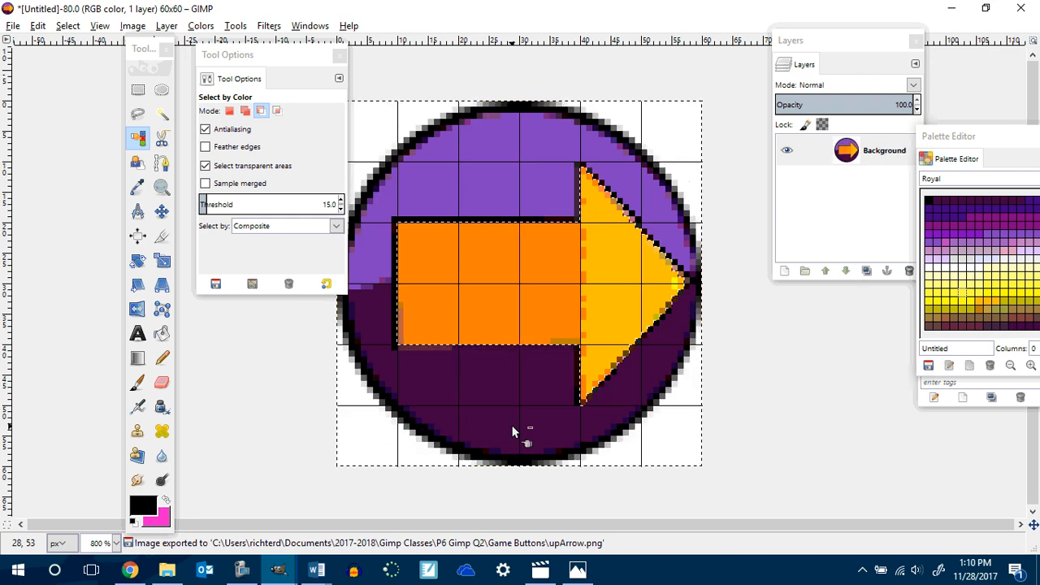
key("ctrl+z")
key("ctrl+z")
key("ctrl+z")
key("ctrl+z")
key("ctrl+z")
key("ctrl+z")
key("ctrl+z")
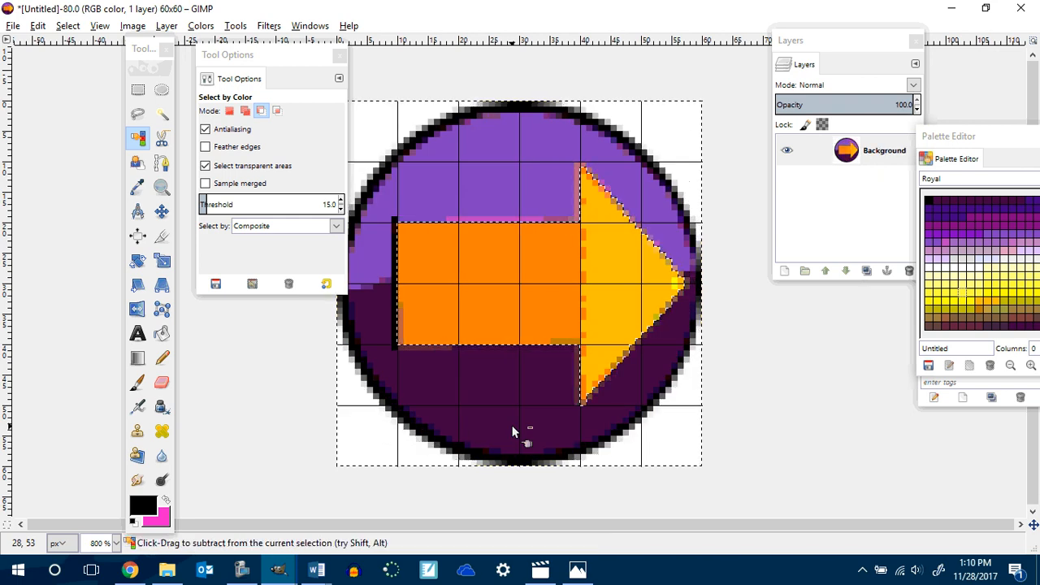
key("ctrl+z")
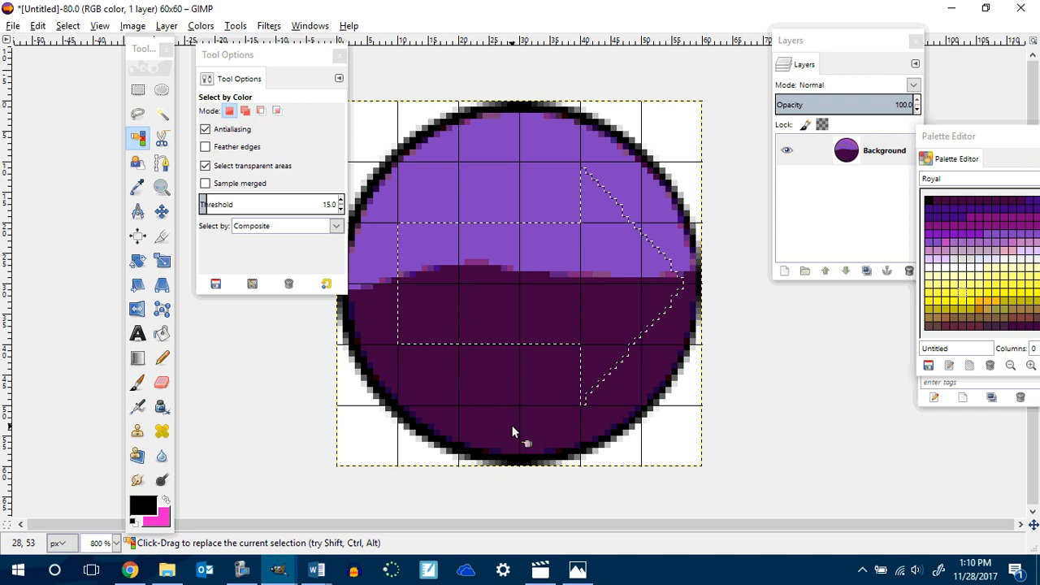
key("ctrl+z")
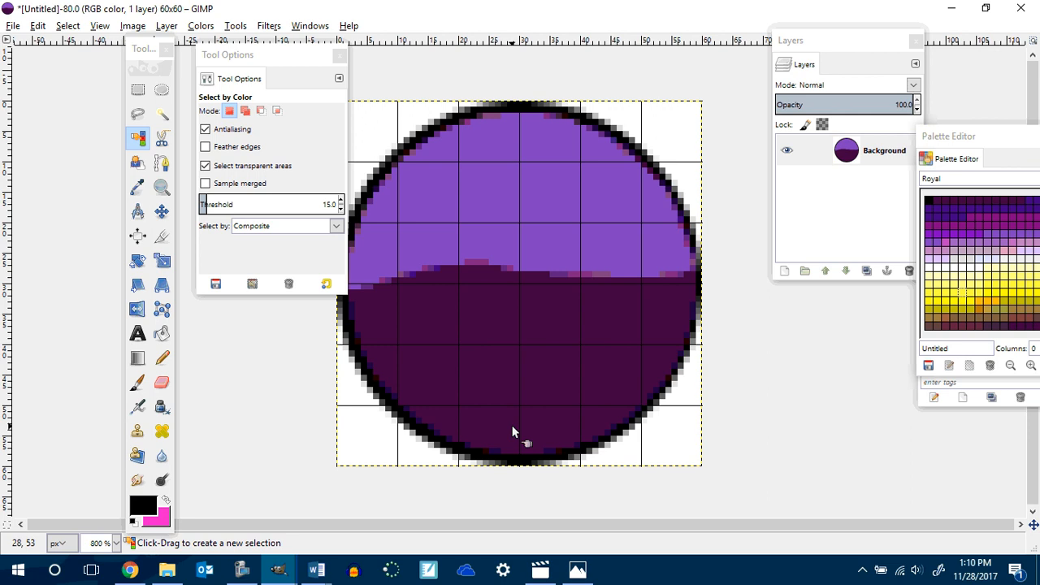
Select a tall rectangle left of the circle's centre and fill it with the Yellow Orange gradient from top to bottom.
left_click(137, 92)
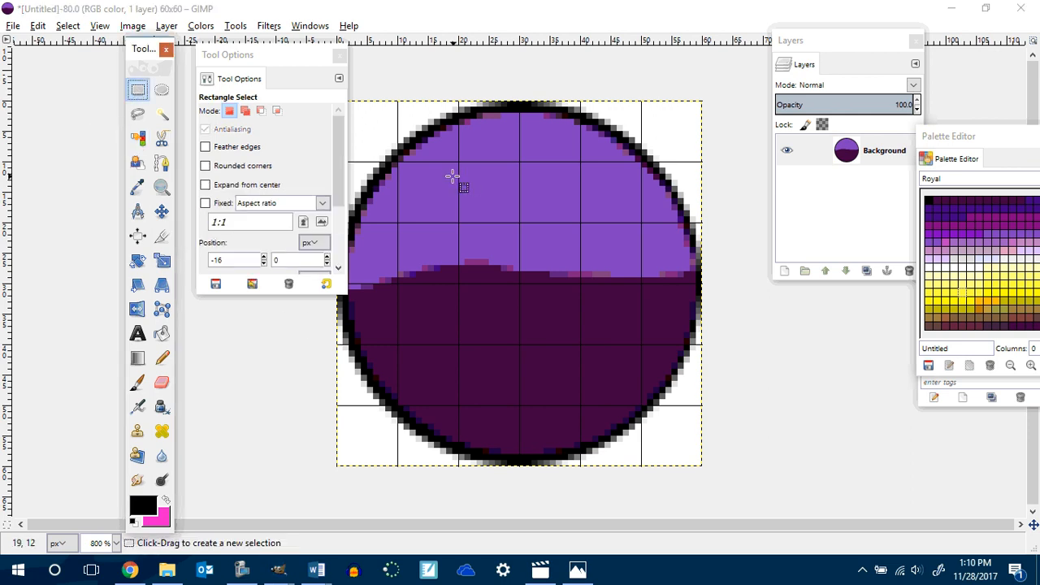
left_click_drag(448, 162, 517, 406)
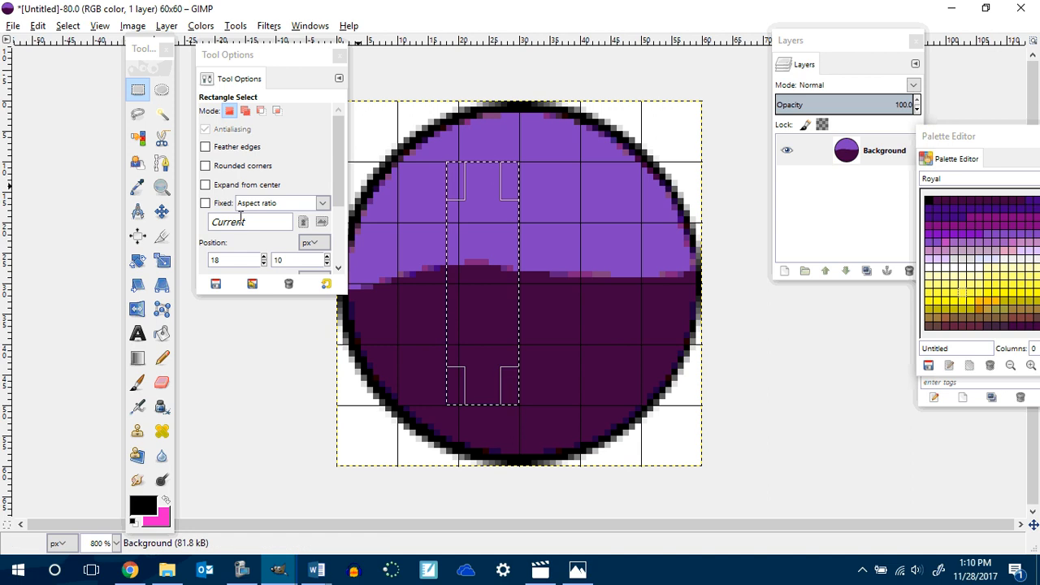
left_click(140, 363)
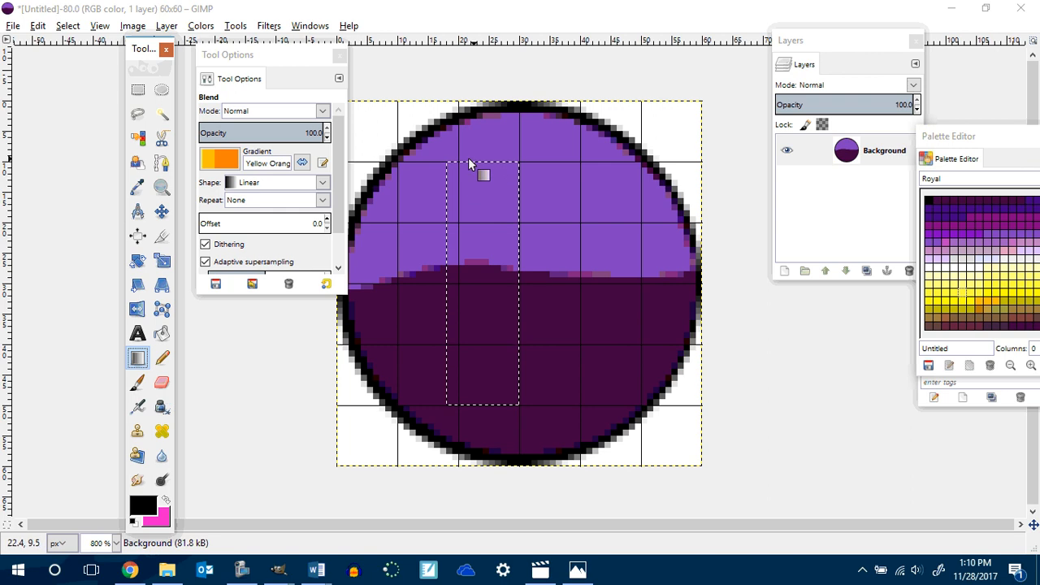
left_click_drag(450, 165, 504, 395)
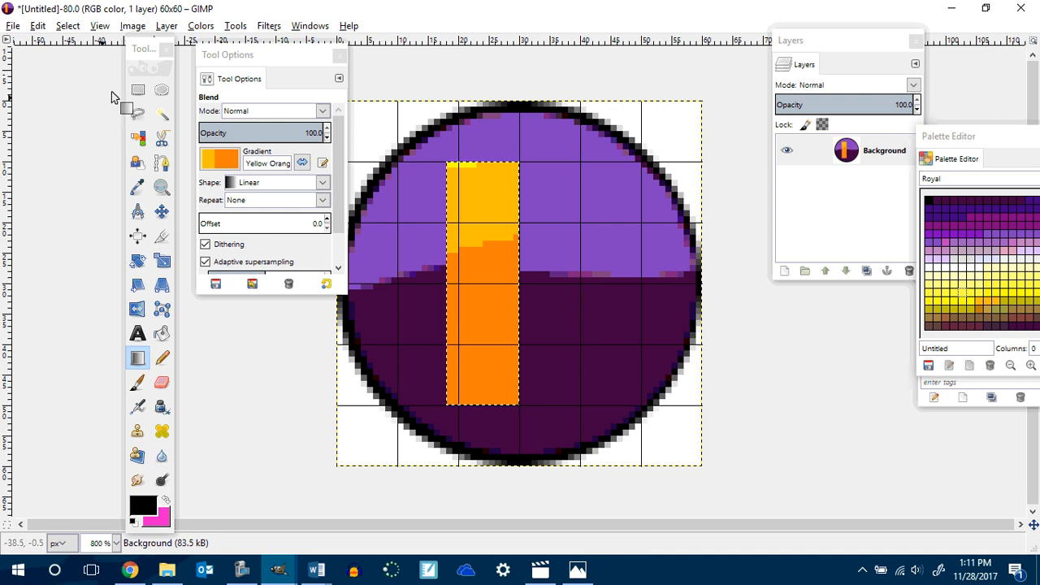
Outline the gradient bar with black one-pixel Pencil lines along all four sides.
left_click(69, 26)
key("Escape")
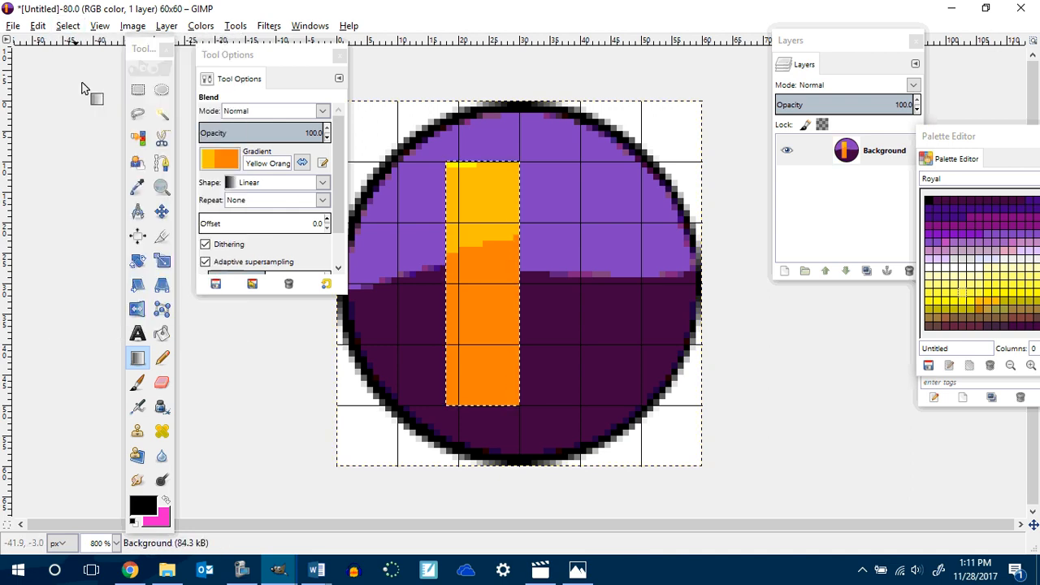
left_click(162, 359)
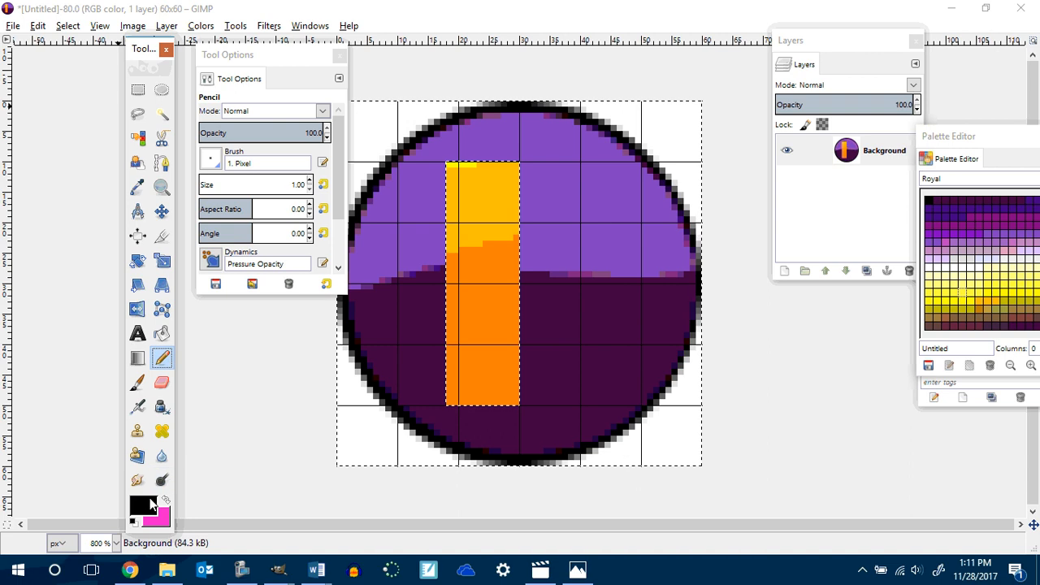
left_click(142, 506)
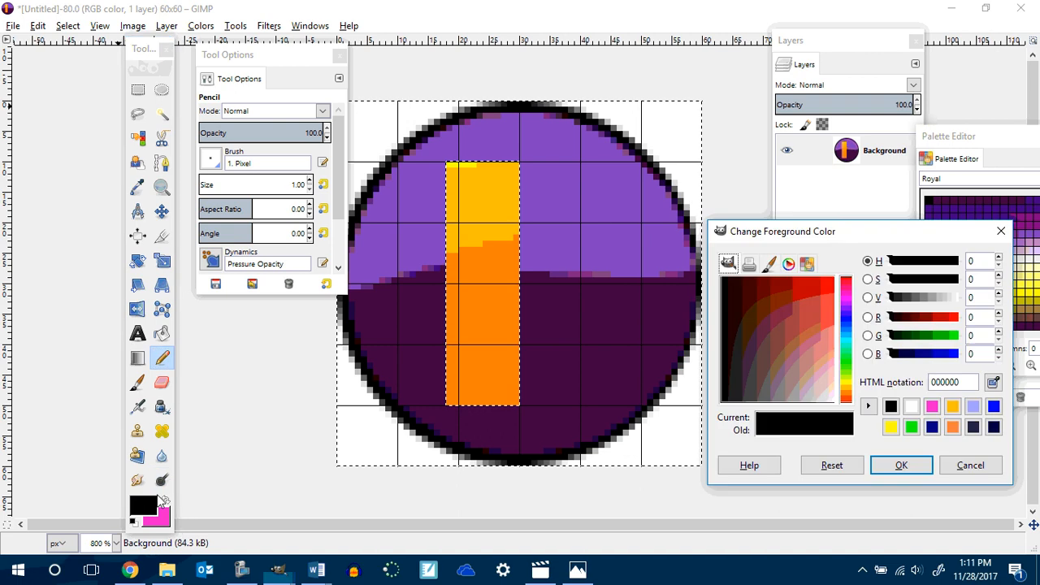
left_click(515, 408)
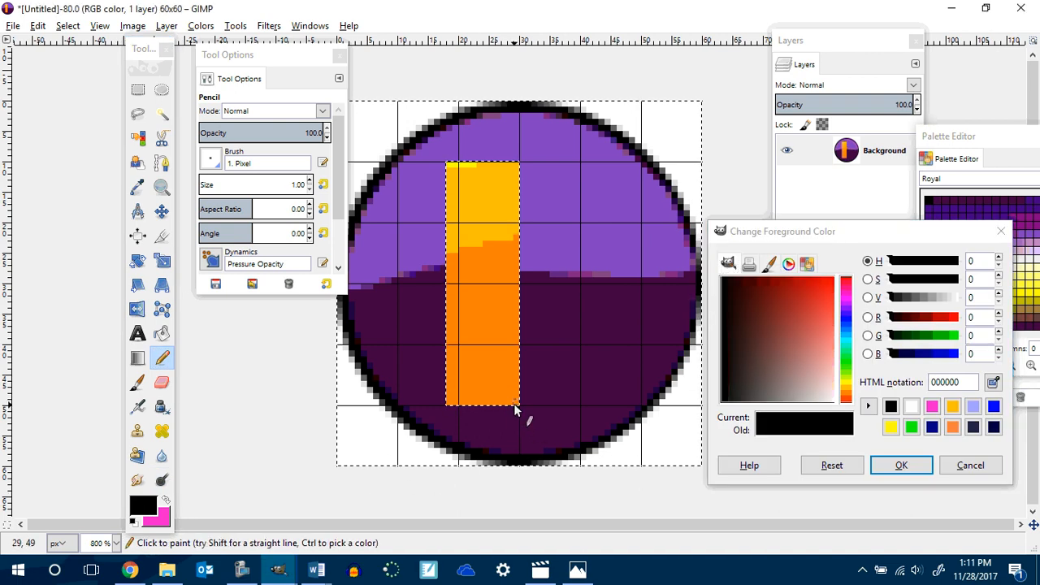
key("shift")
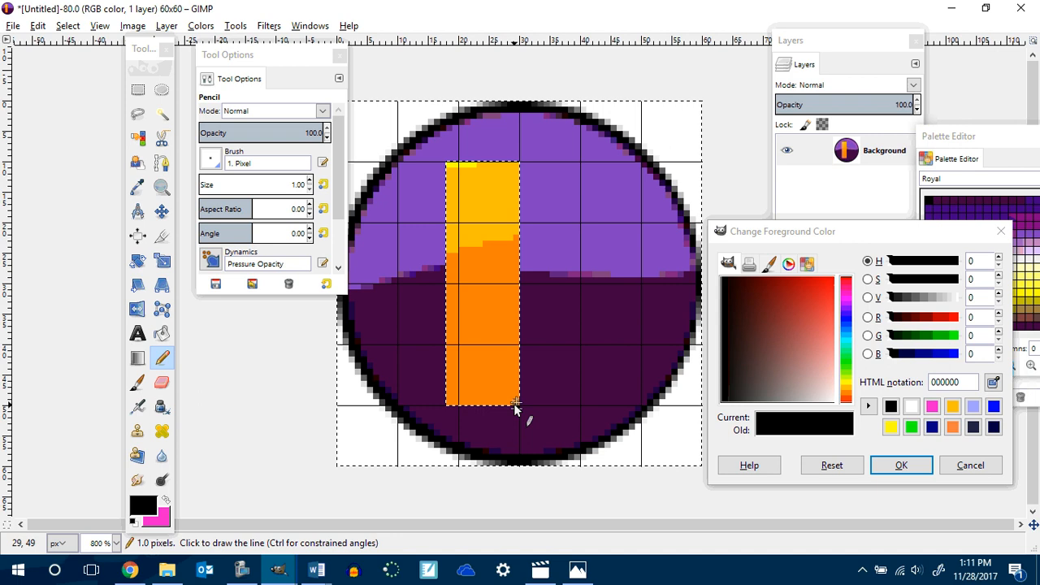
left_click(445, 406, "shift")
left_click(445, 163, "shift")
key("shift")
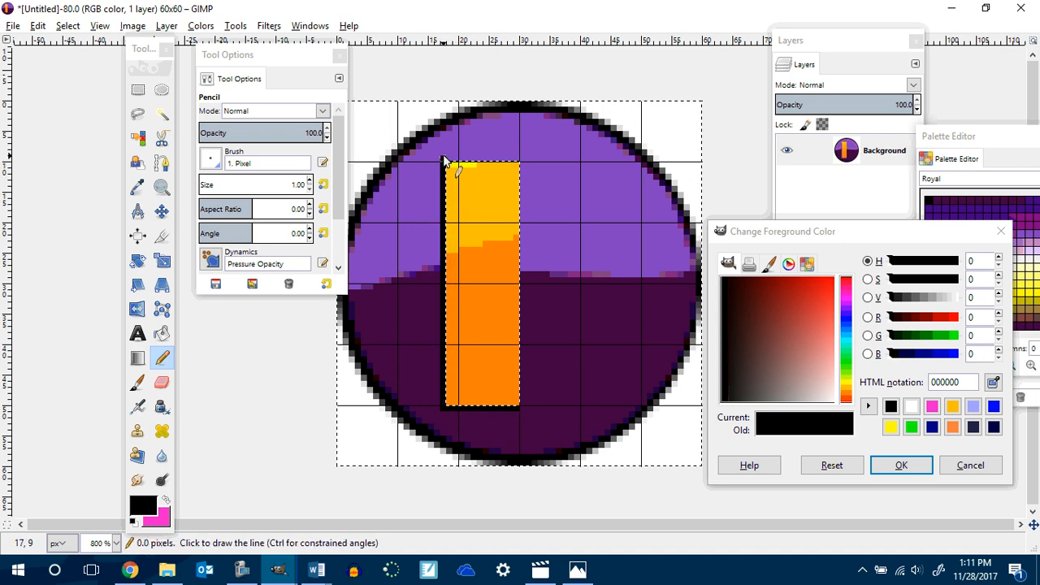
left_click(521, 160, "shift")
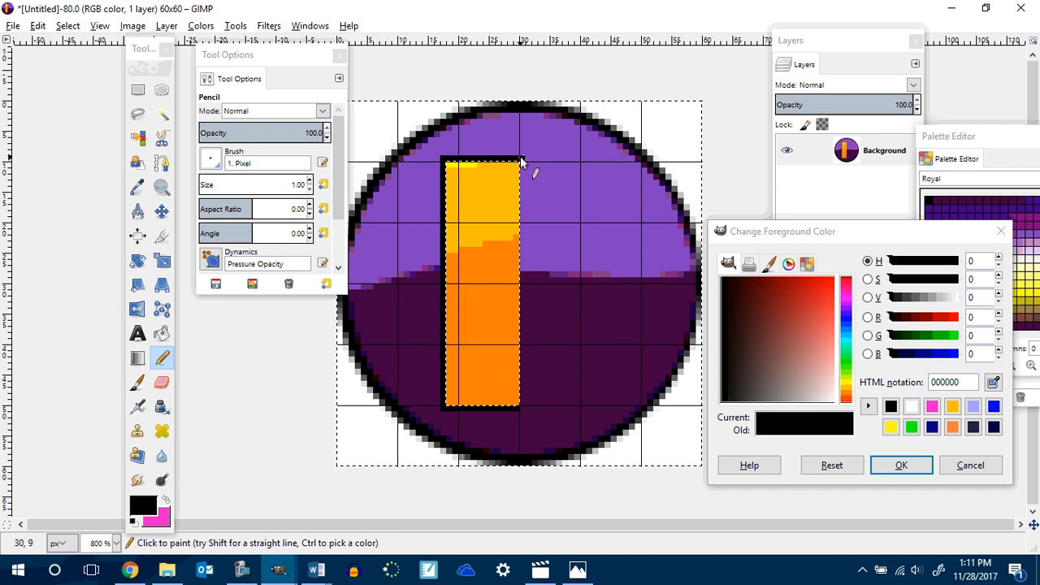
left_click(521, 406, "shift")
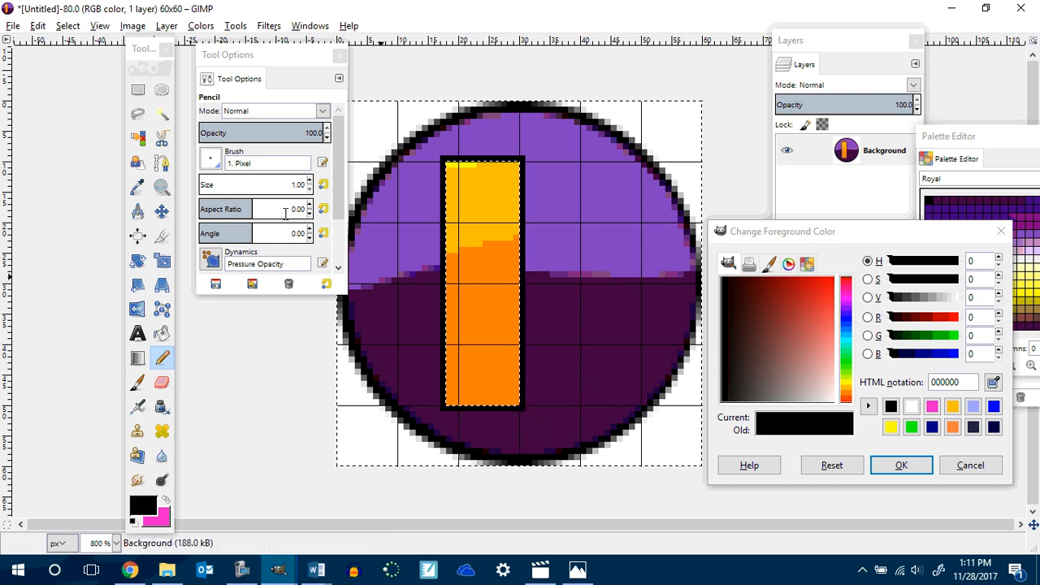
Select the outlined bar, copy and paste it, and move the copy to the right of the original.
left_click(138, 88)
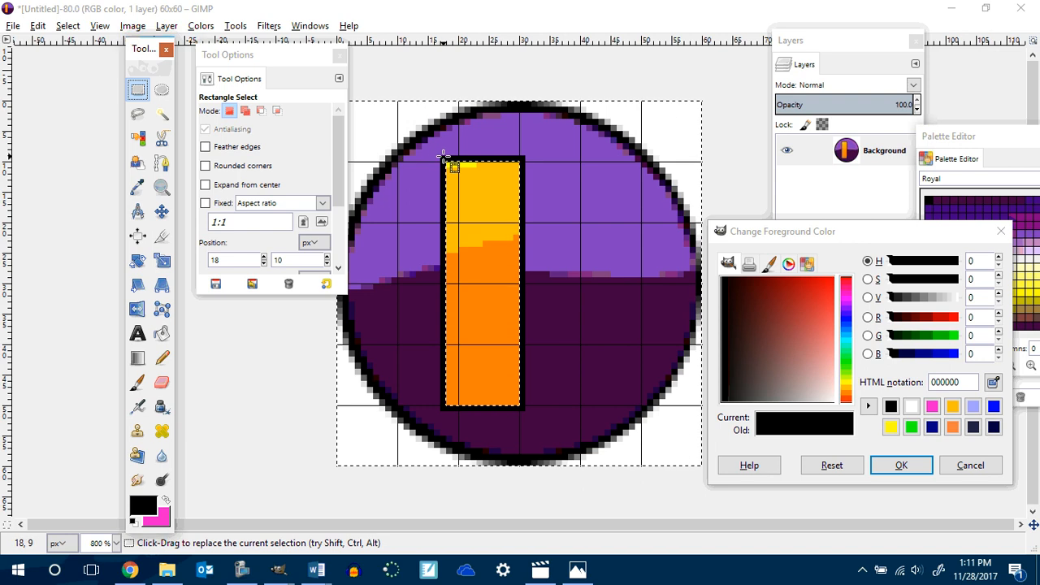
scroll(441, 135, "up", 1)
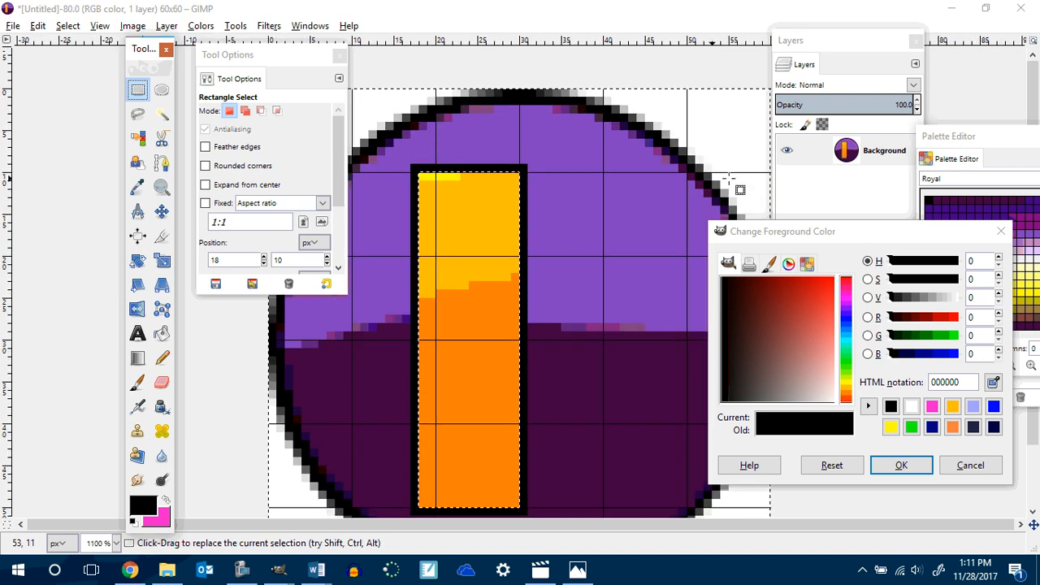
scroll(1034, 114, "down", 1)
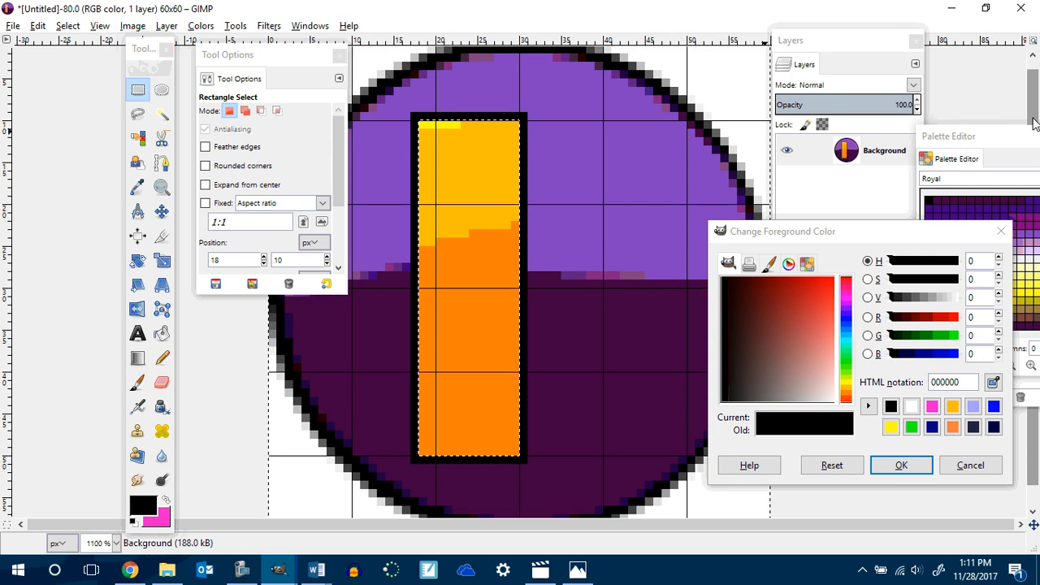
left_click(409, 113)
mouse_move(409, 113)
left_mouse_down()
mouse_move(485, 137)
mouse_move(412, 117)
left_mouse_up()
left_click(410, 113)
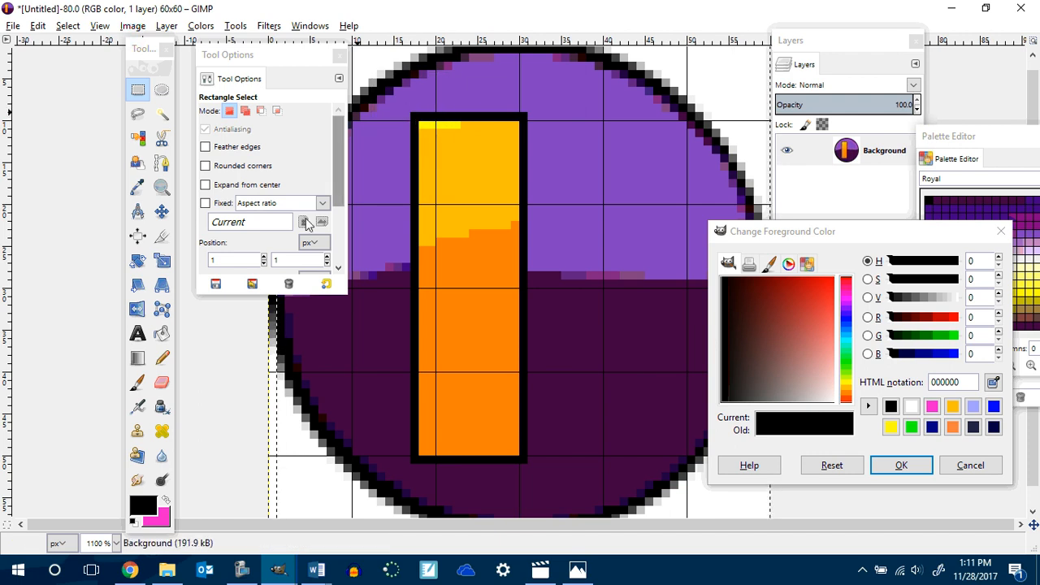
left_click(232, 373)
scroll(279, 348, "down", 2)
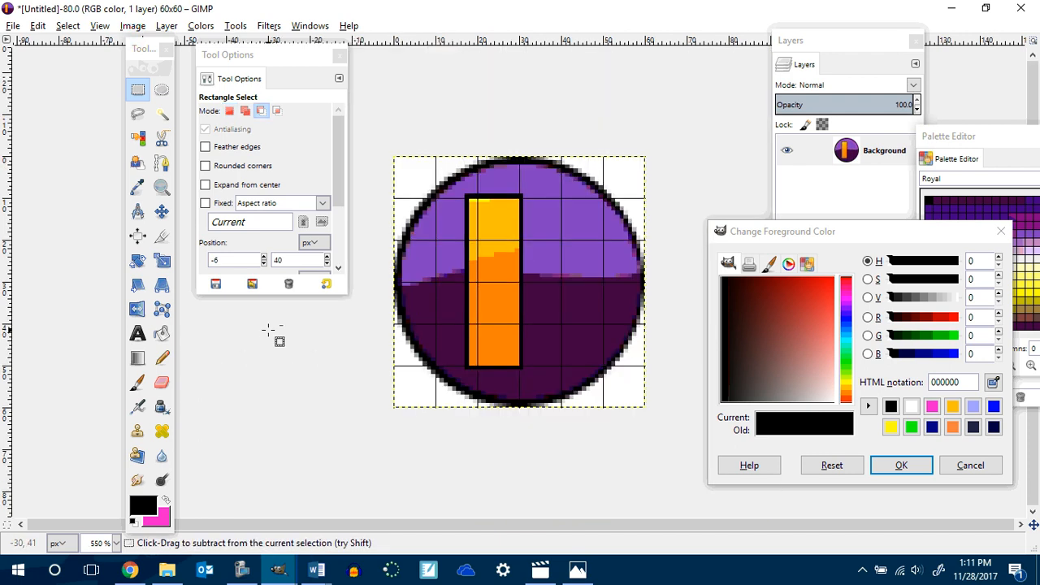
scroll(276, 343, "up", 1)
scroll(272, 337, "down", 1)
left_click(431, 258)
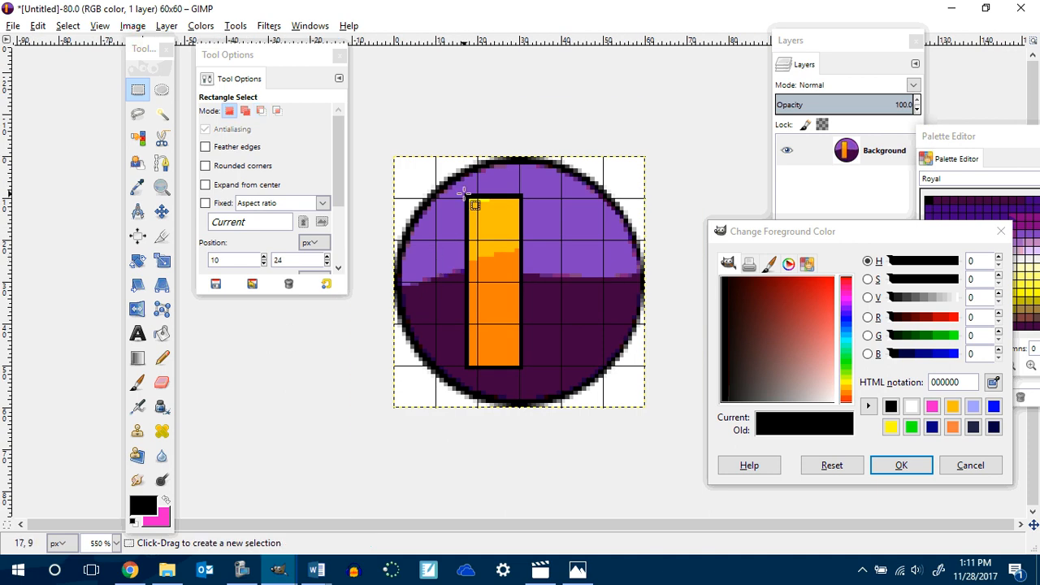
left_click_drag(469, 196, 525, 365)
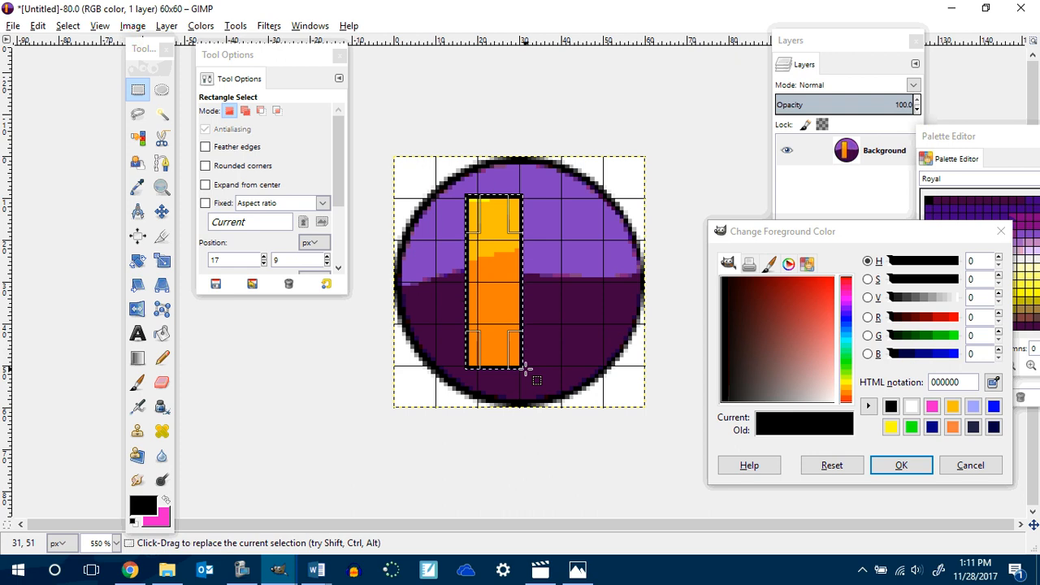
key("ctrl+c")
key("ctrl+v")
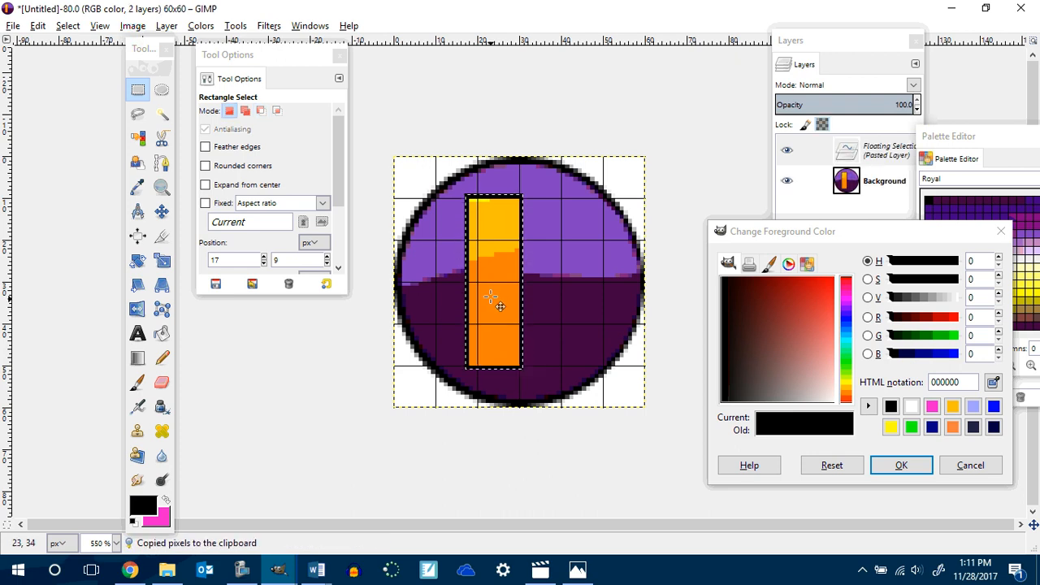
left_click_drag(501, 293, 568, 278)
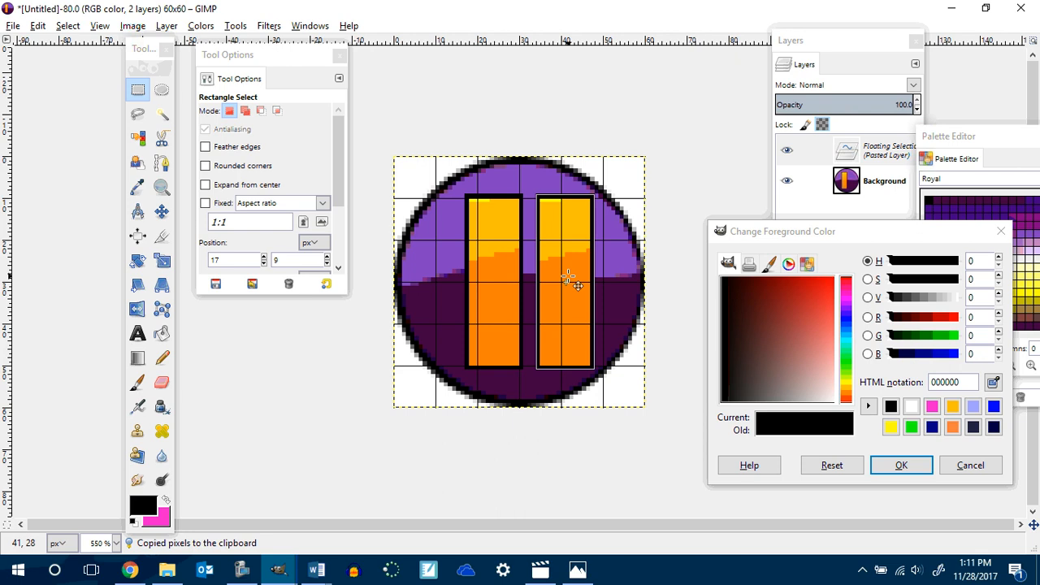
left_click_drag(568, 278, 564, 274)
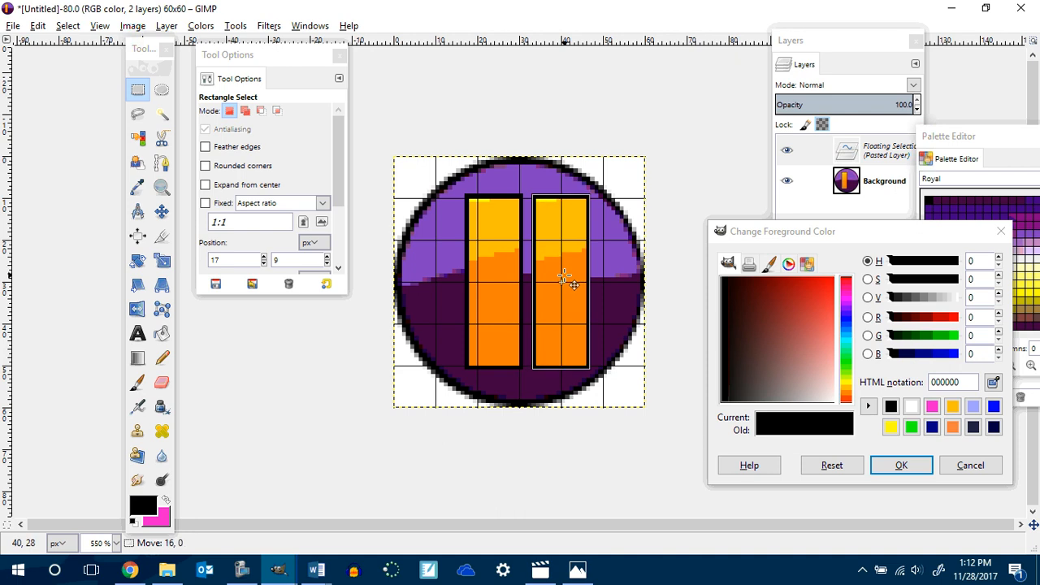
left_click_drag(568, 279, 568, 279)
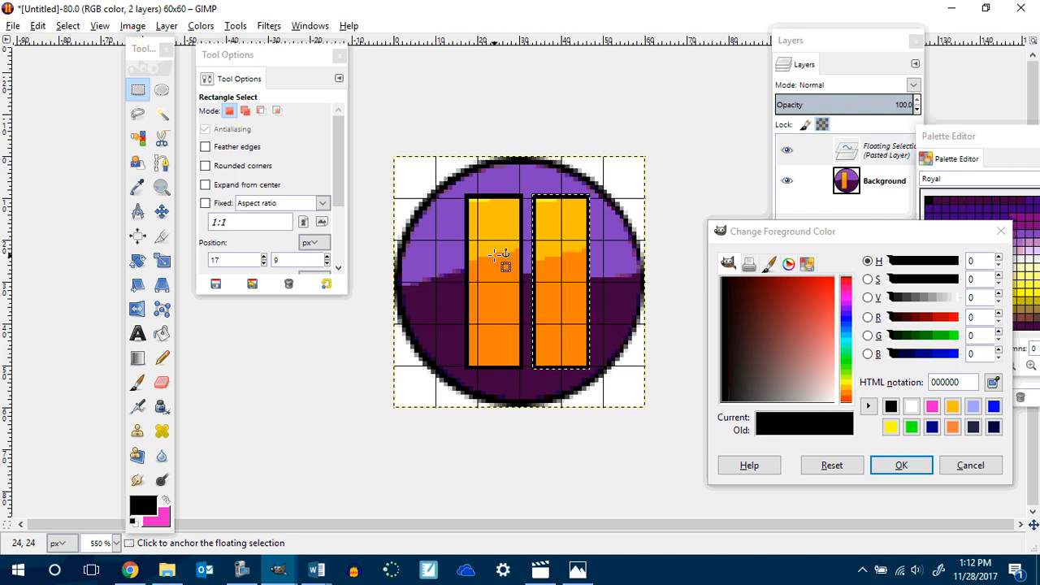
Cut the pasted copy and the original bar from the canvas.
key("ctrl+x")
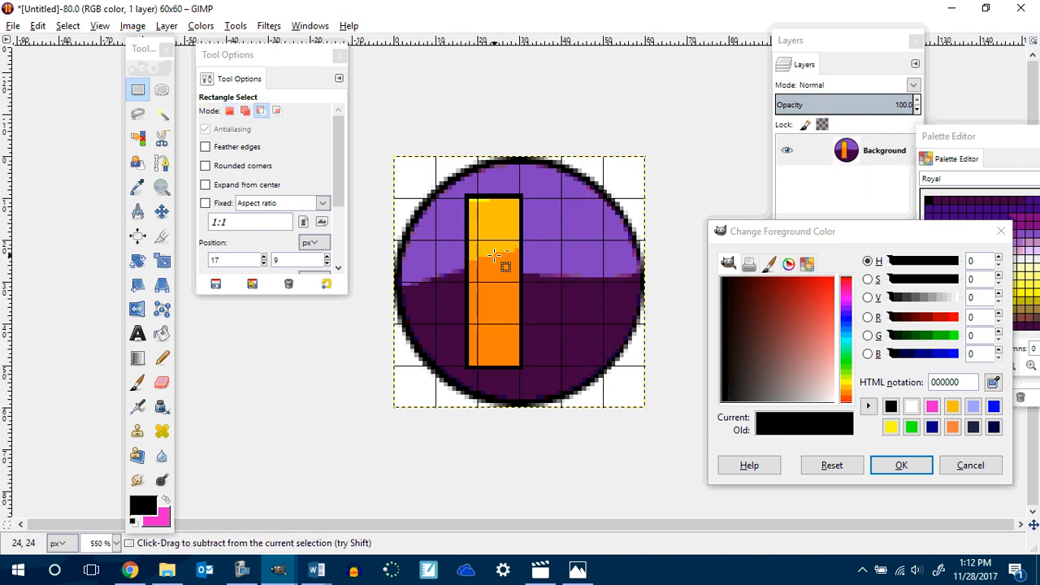
key("ctrl+i")
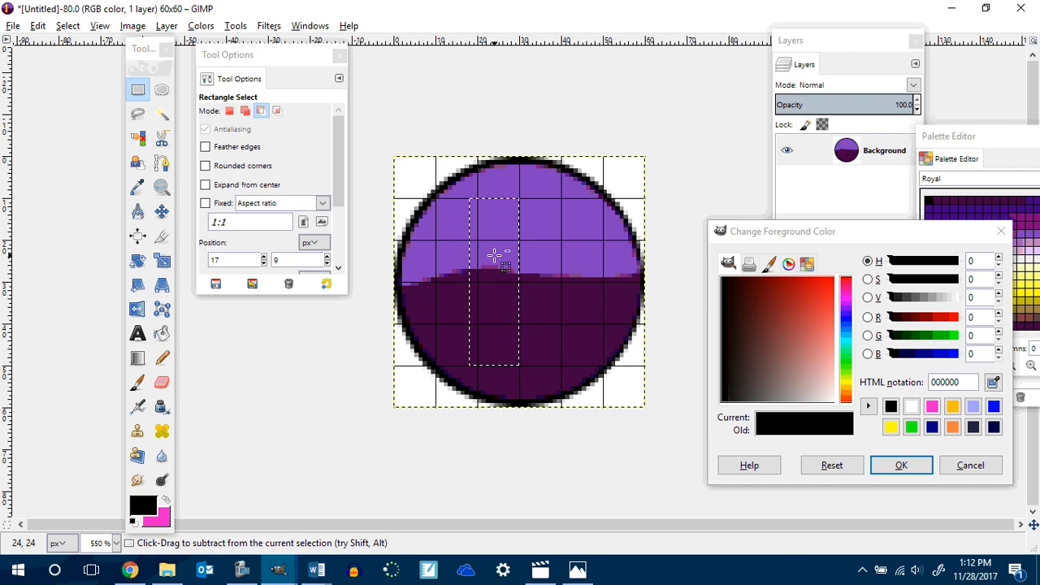
Redraw the tall bar left of the circle's centre as a rectangle filled top to bottom with the Yellow Orange gradient.
key("ctrl+a")
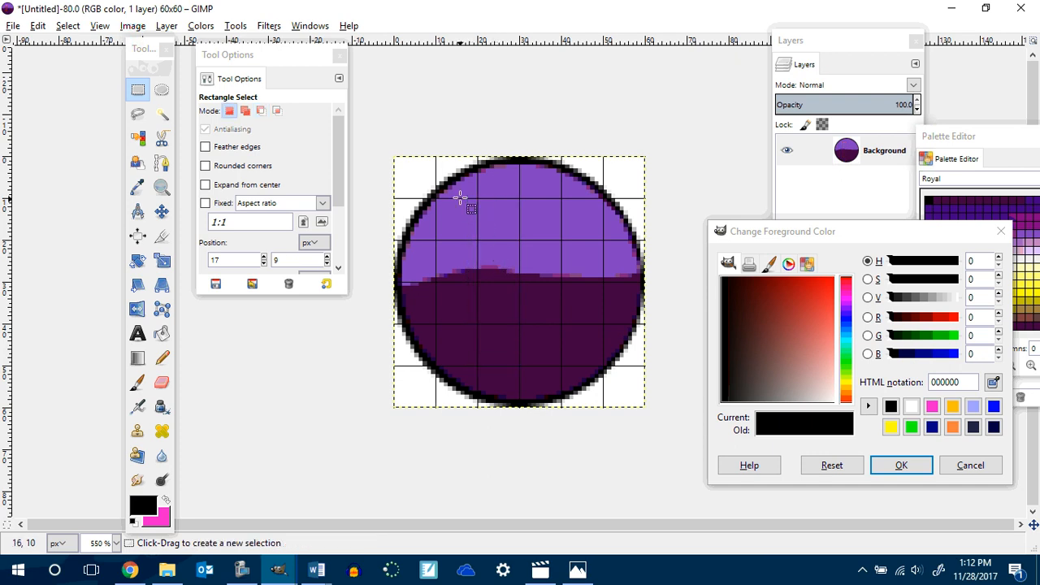
left_click_drag(460, 199, 499, 365)
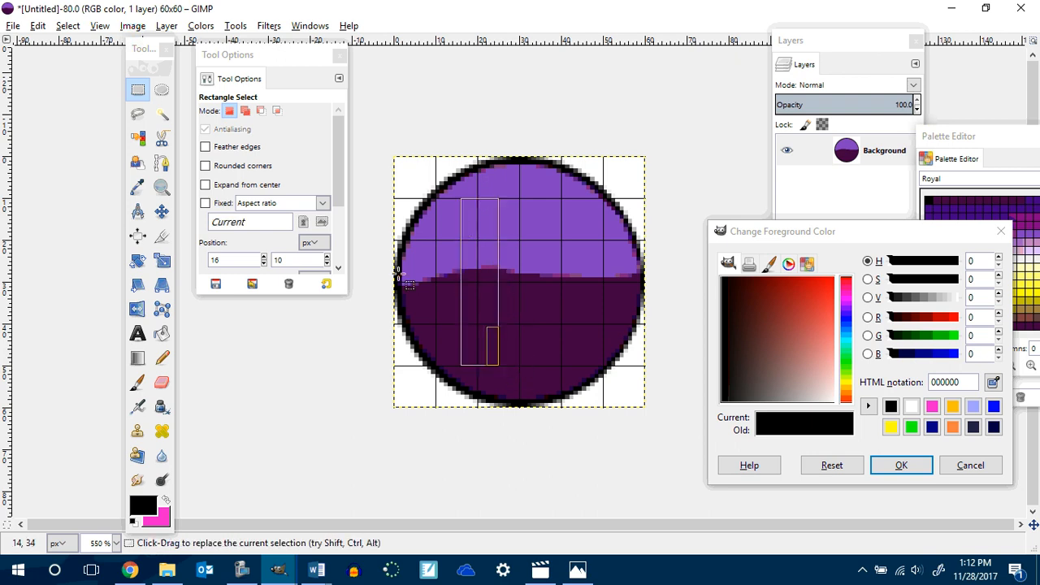
left_click(138, 359)
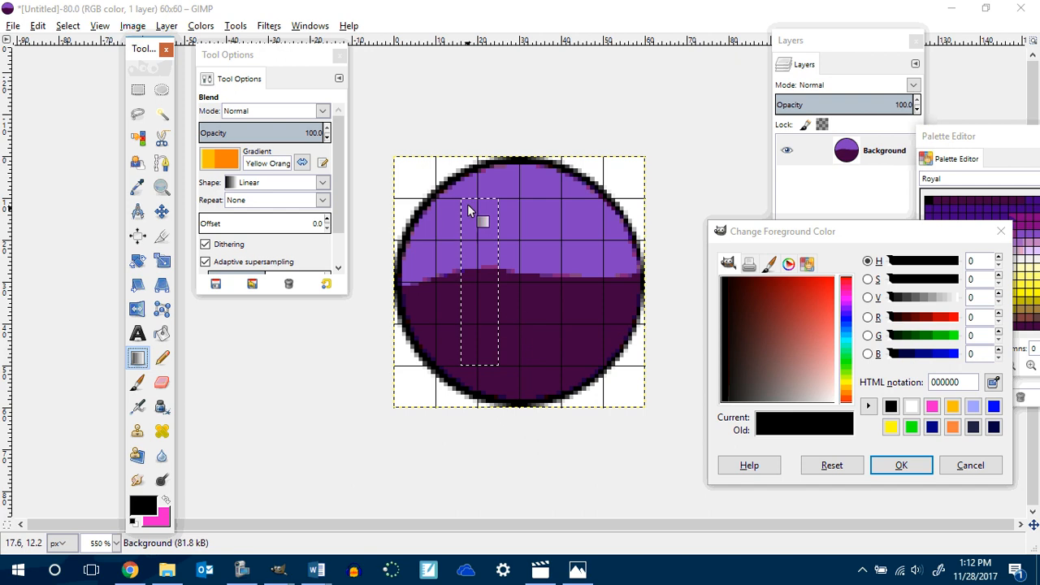
left_click_drag(467, 203, 489, 360)
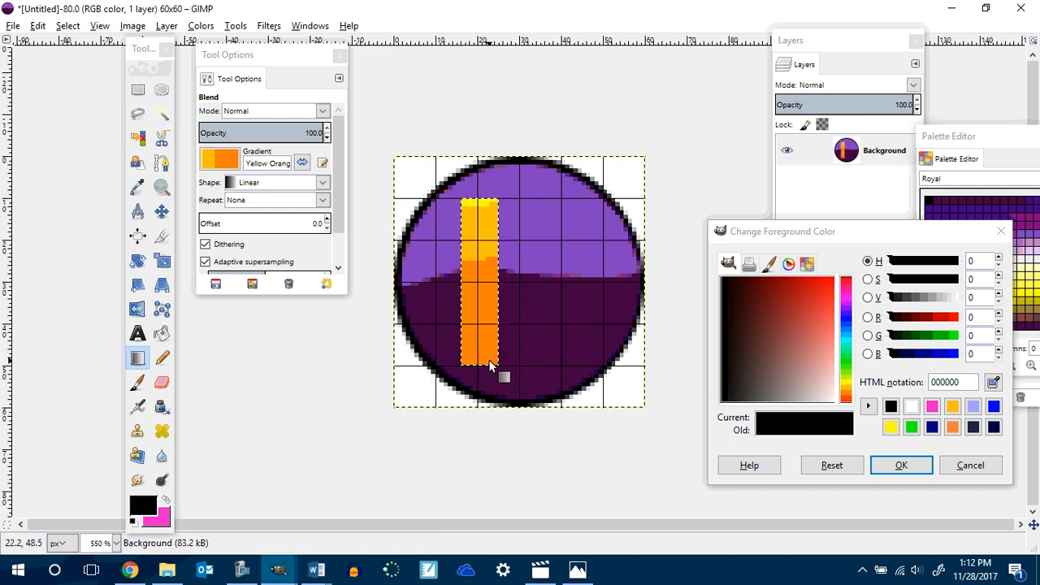
Deselect and outline the new gradient bar with black one-pixel Pencil lines on all four sides.
left_click(161, 359)
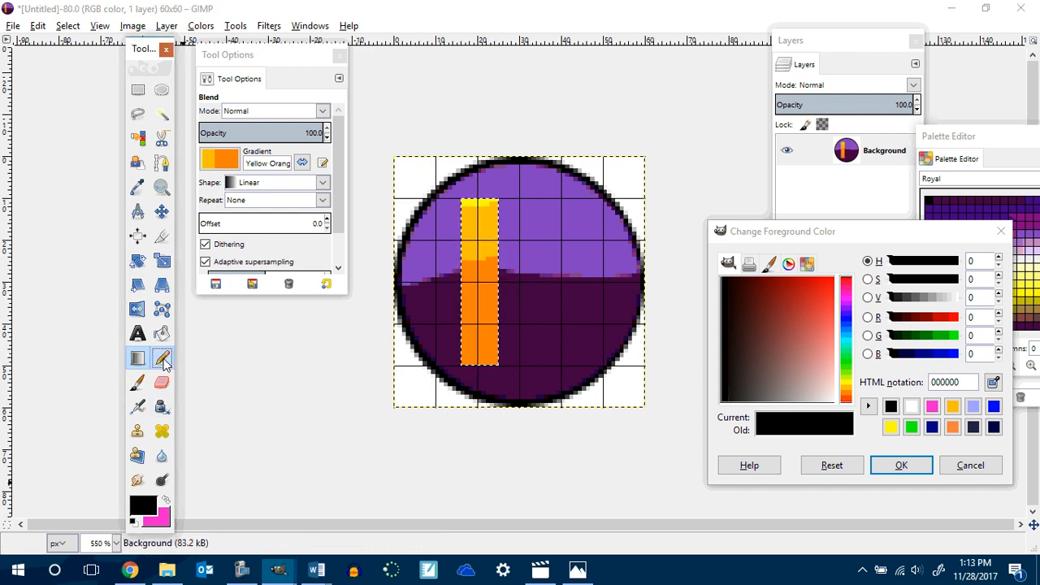
left_click(68, 25)
left_click(86, 82)
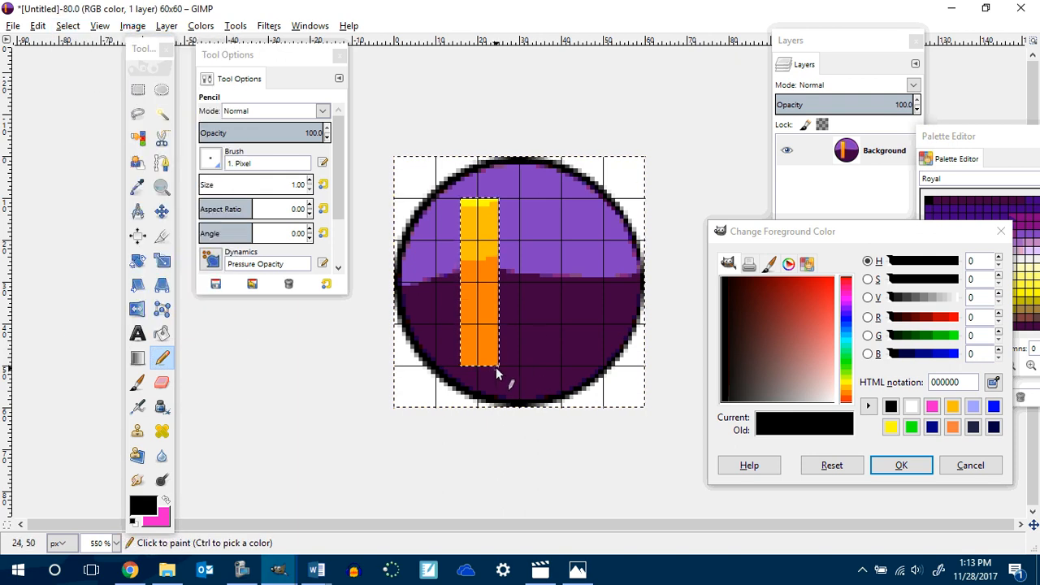
scroll(523, 320, "up", 1)
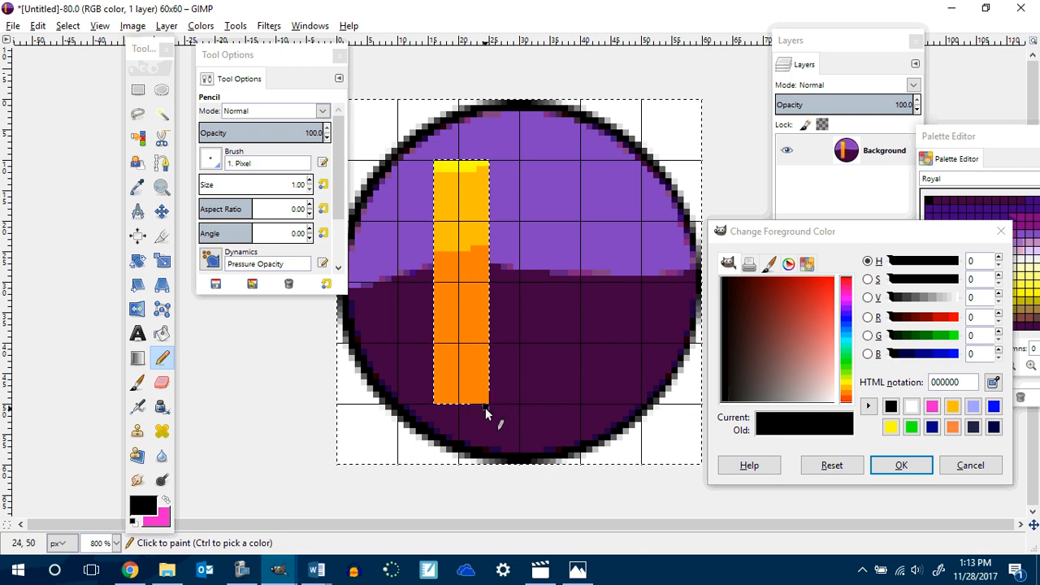
left_click(433, 404, "shift")
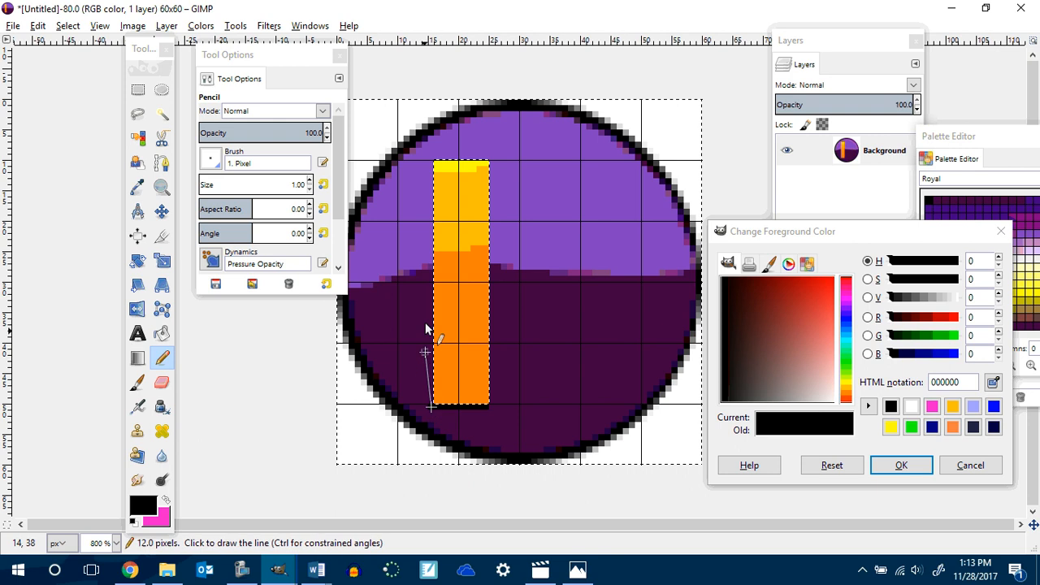
left_click(432, 165, "shift")
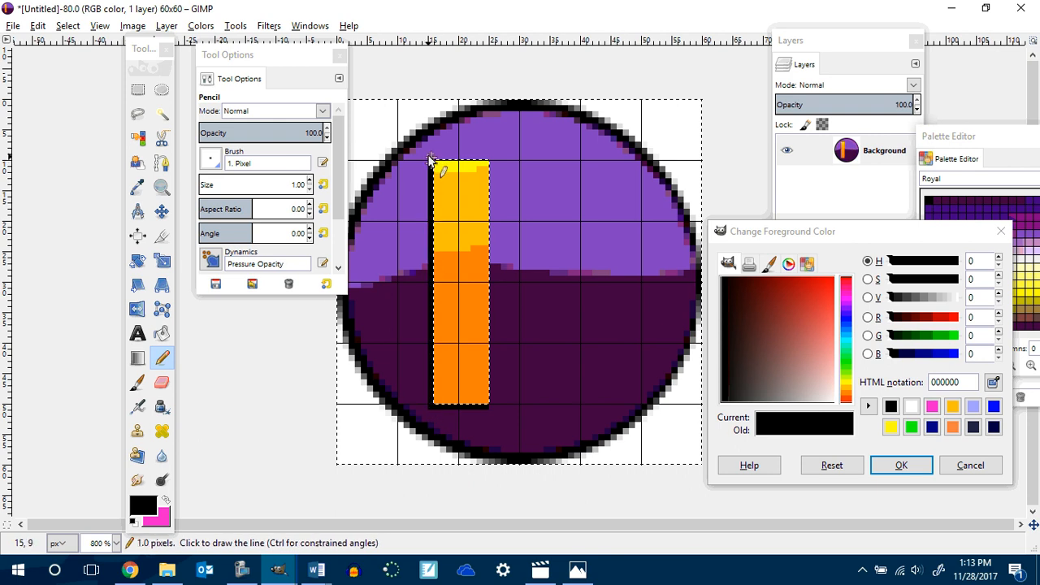
left_click(489, 155, "shift")
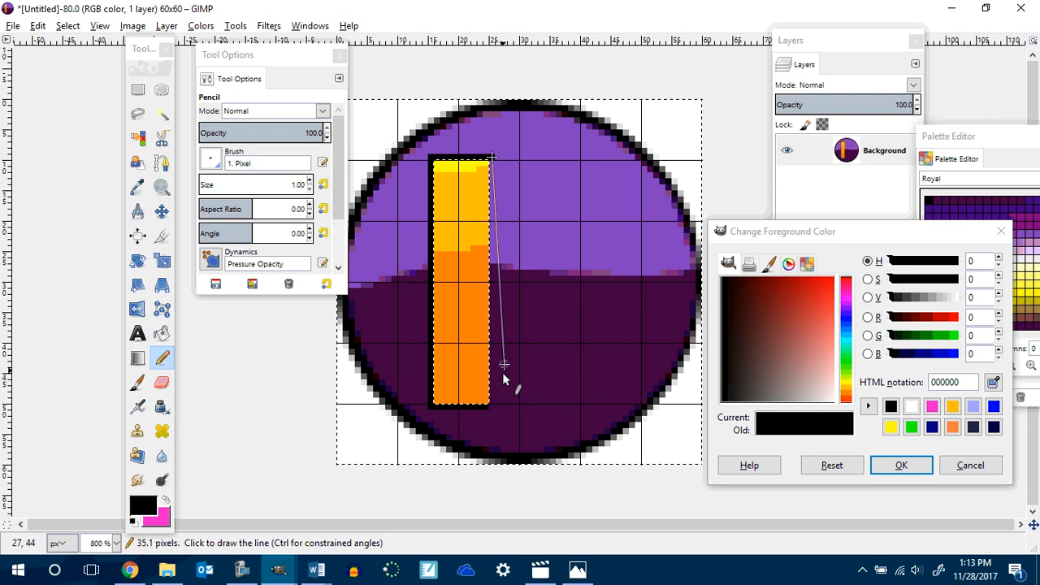
left_click(492, 403, "shift")
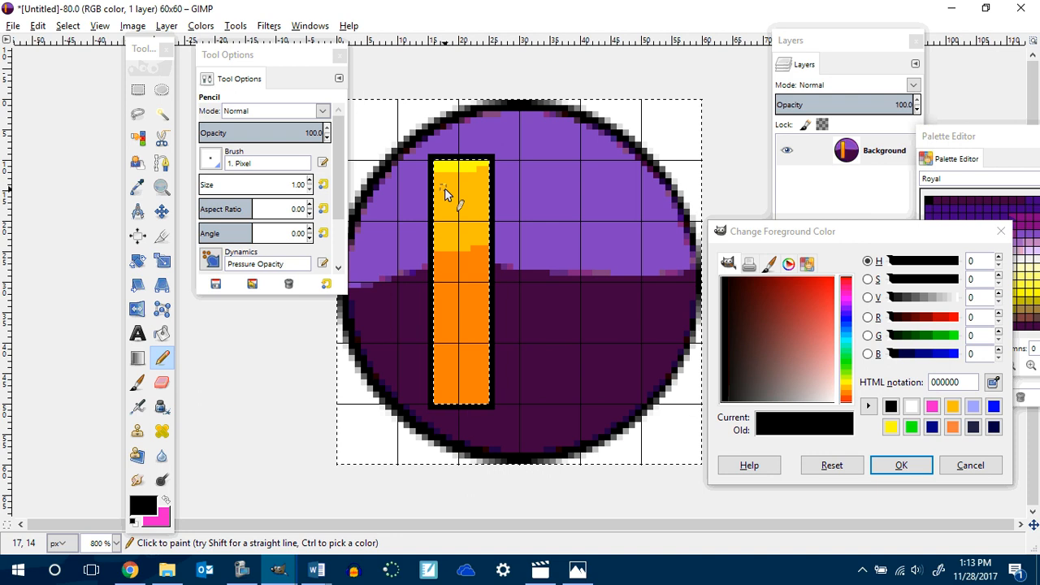
Select the outlined bar, copy and paste it, and move the pasted copy to the right of the original.
left_click(138, 90)
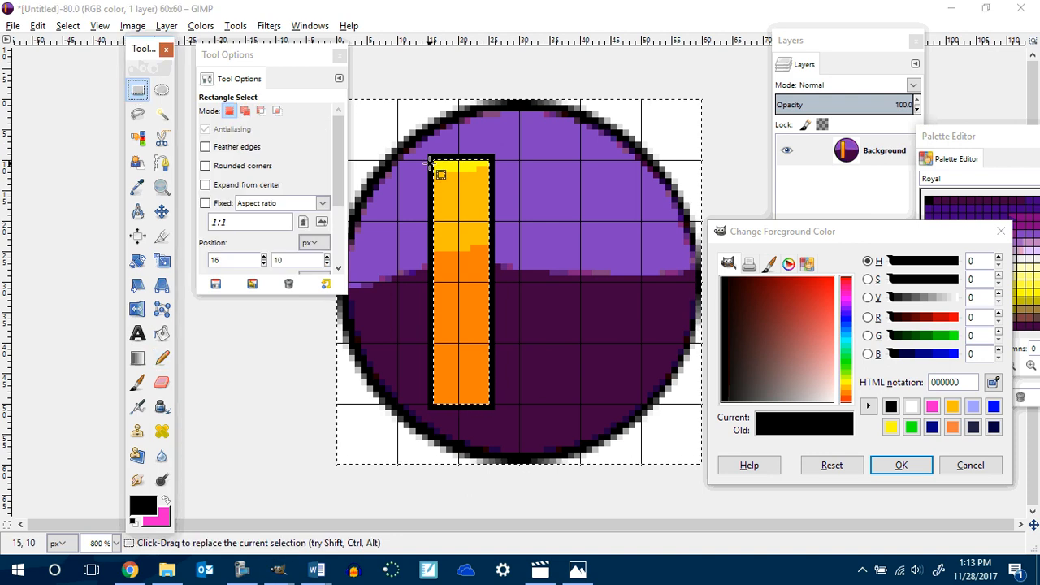
left_click_drag(428, 153, 493, 408)
key("ctrl+c")
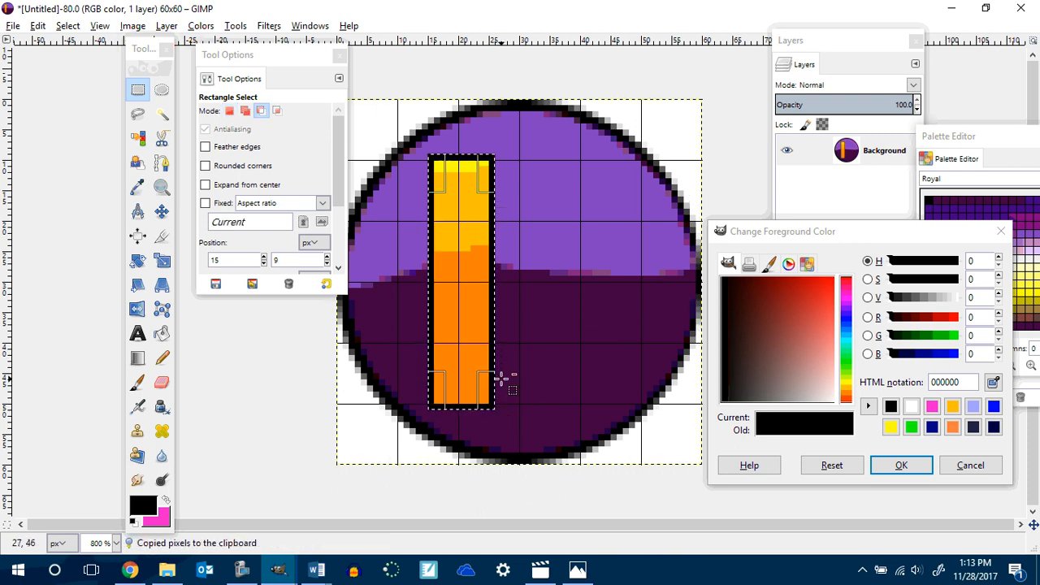
key("ctrl+v")
left_click_drag(469, 347, 590, 317)
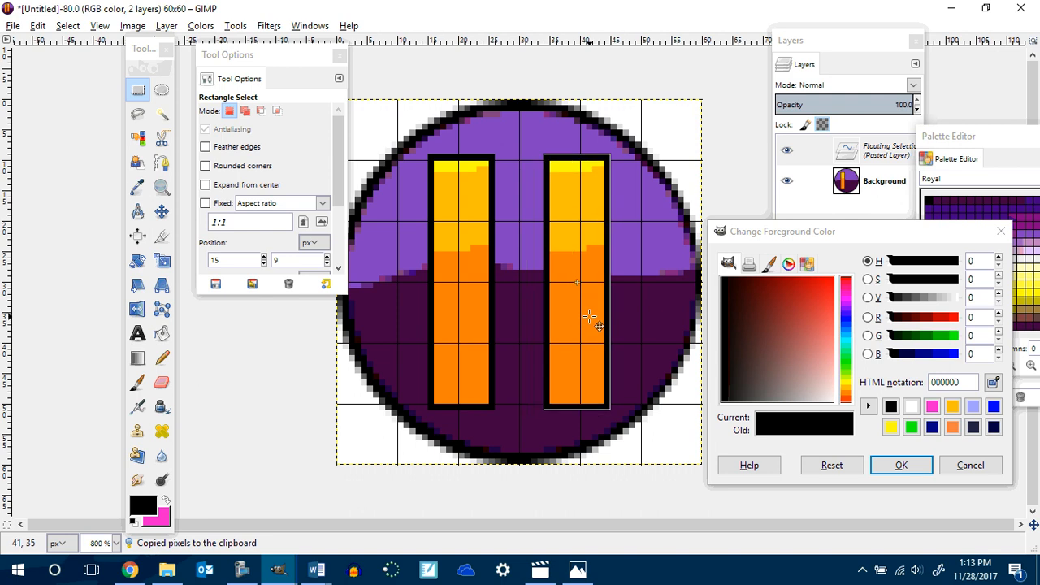
left_click_drag(590, 317, 590, 317)
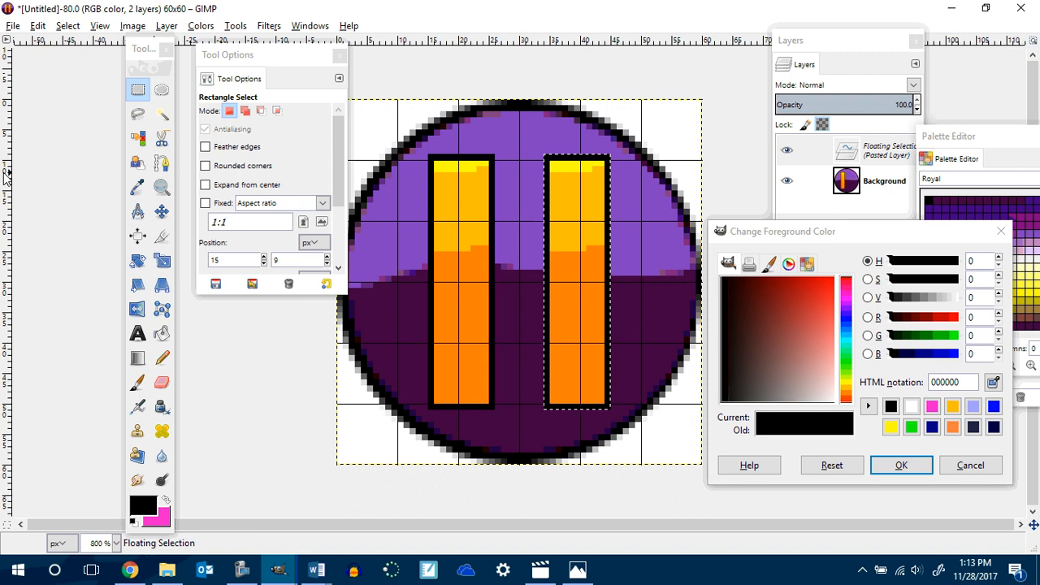
Export the image as pause.png into the Game Buttons folder with the default PNG options.
left_click(13, 25)
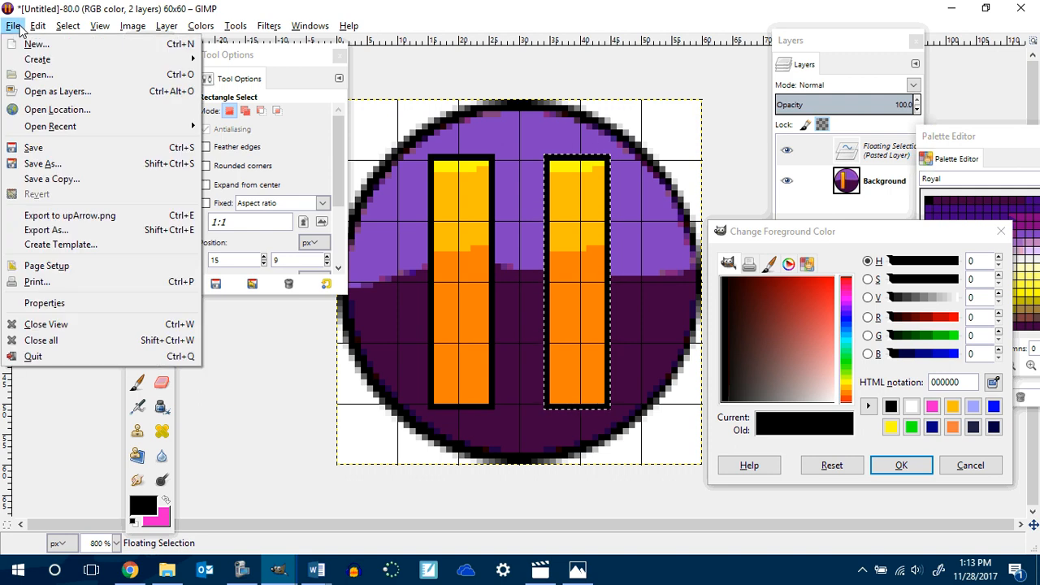
mouse_move(37, 25)
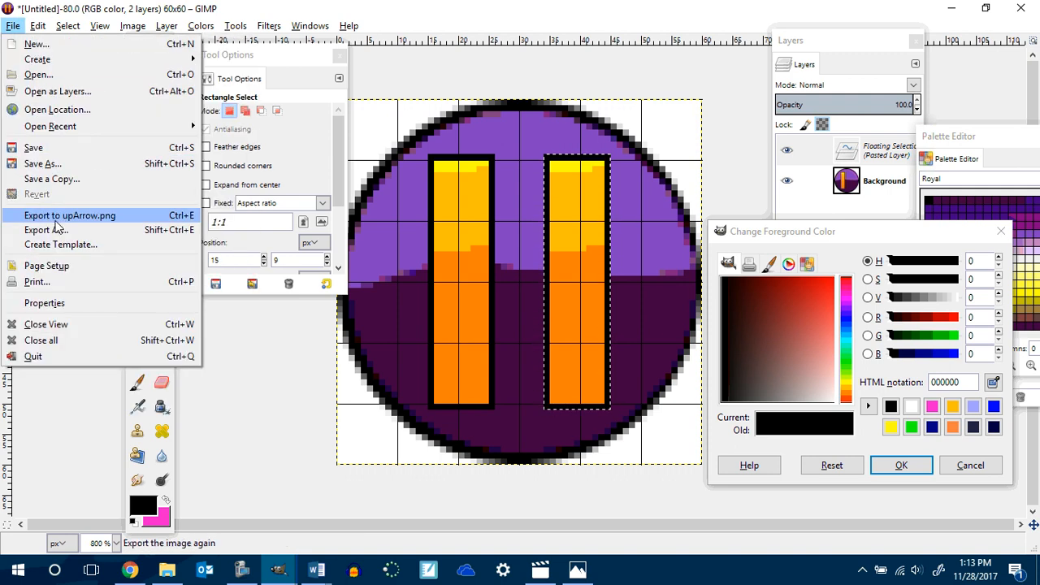
left_click(61, 230)
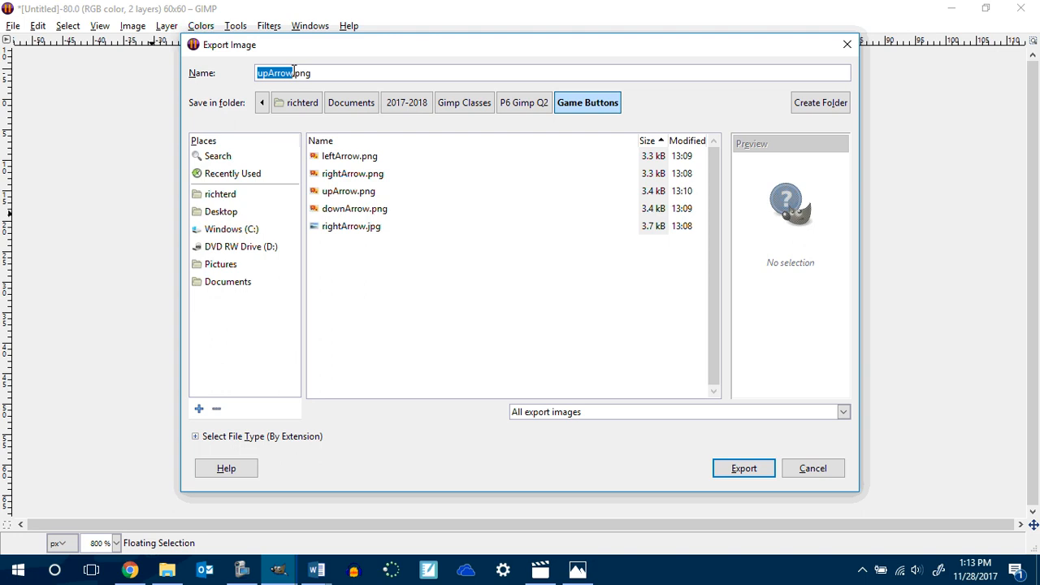
left_click(293, 73)
key("BackSpace")
key("BackSpace")
key("BackSpace")
key("BackSpace")
key("BackSpace")
key("BackSpace")
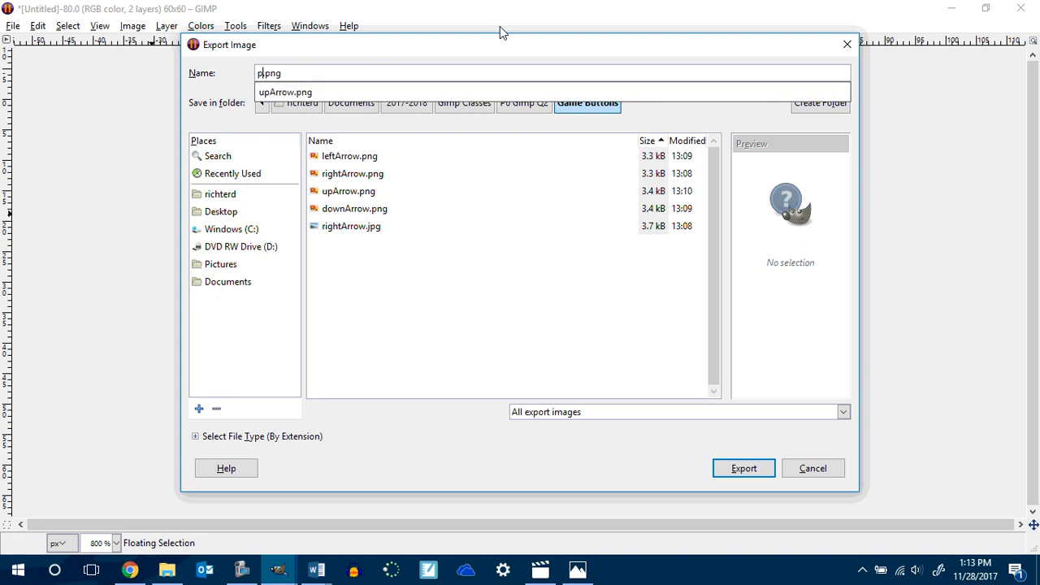
type("pause")
key("Return")
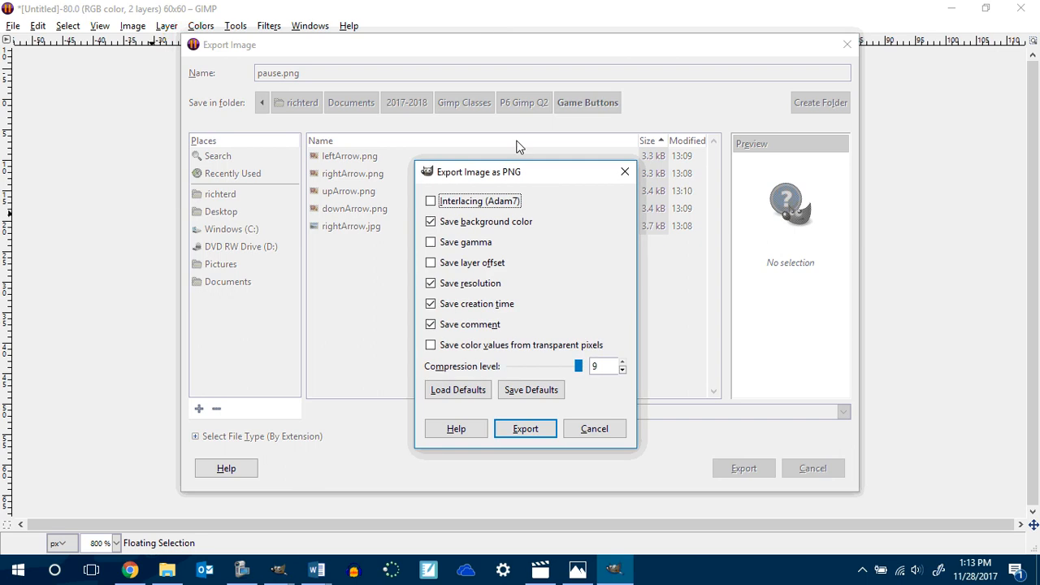
left_click(525, 428)
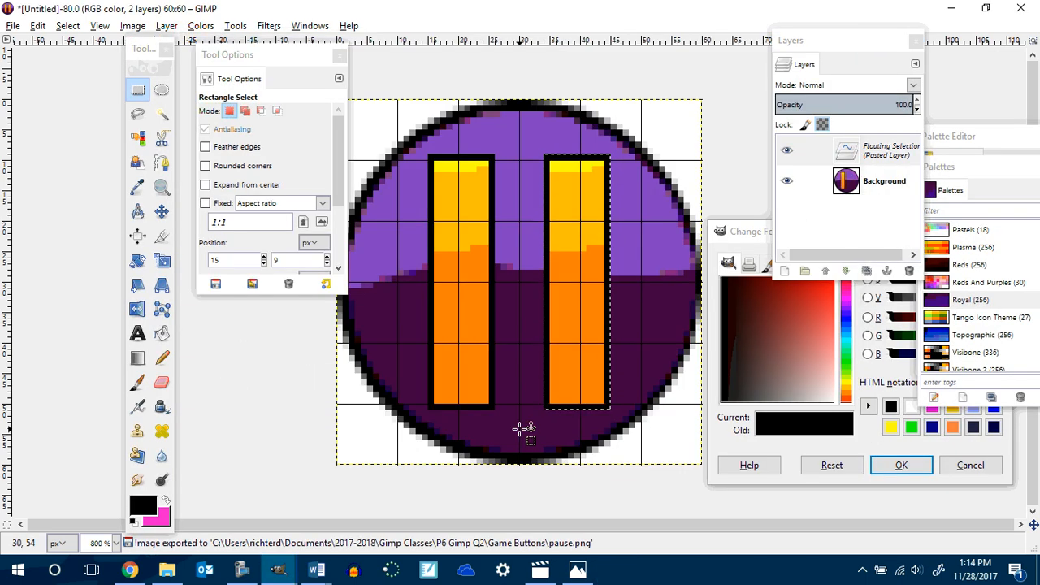
Undo moving the pasted bar and anchor the floating selection back in place.
key("ctrl")
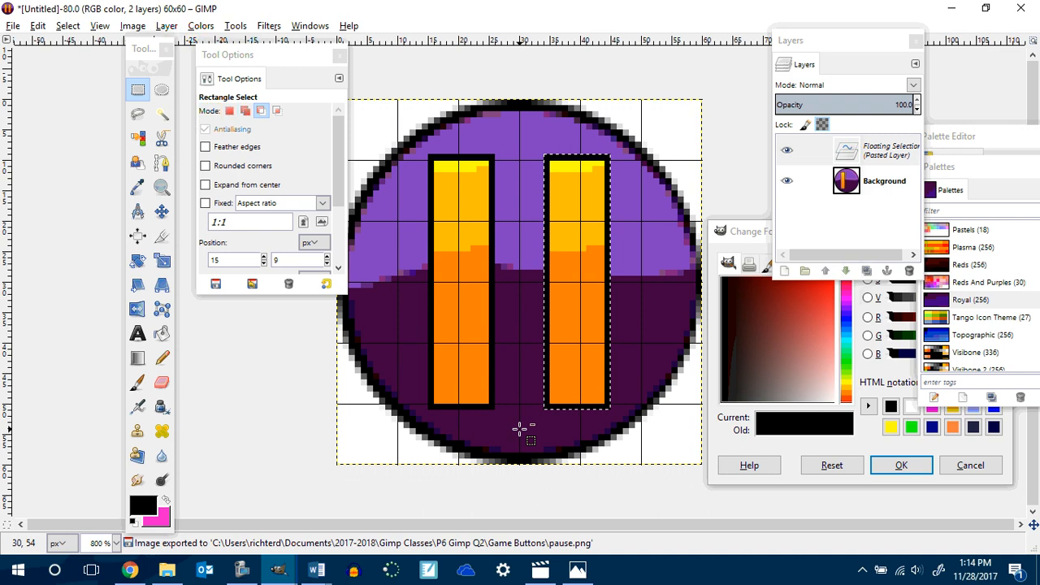
key("ctrl+z")
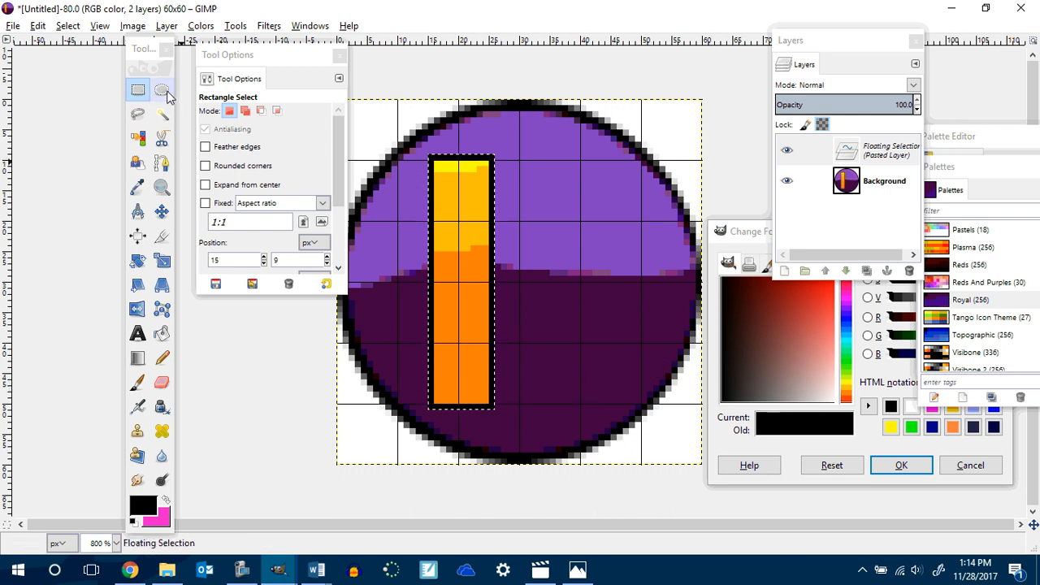
left_click(142, 117)
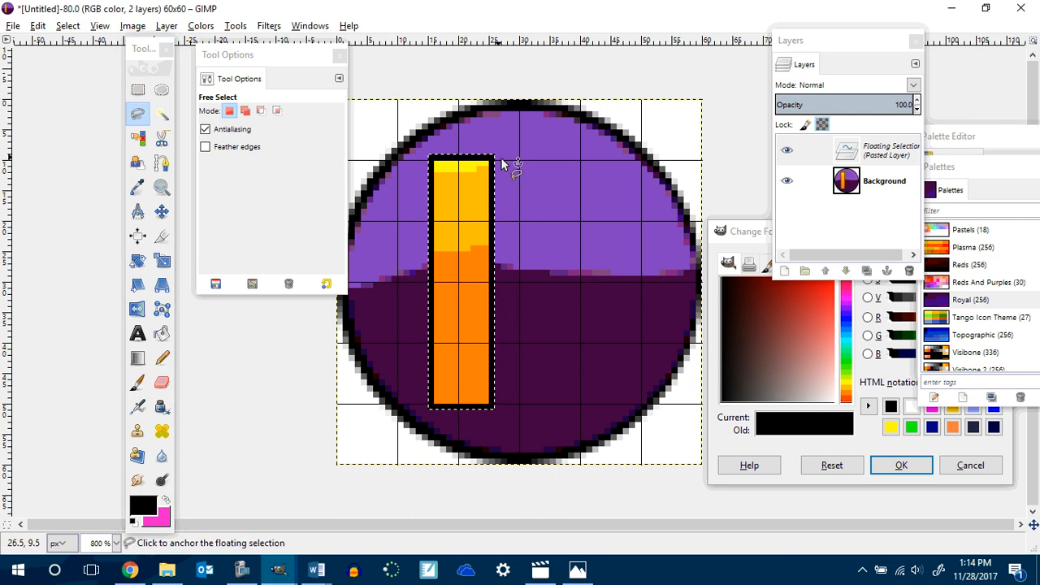
left_click(141, 114)
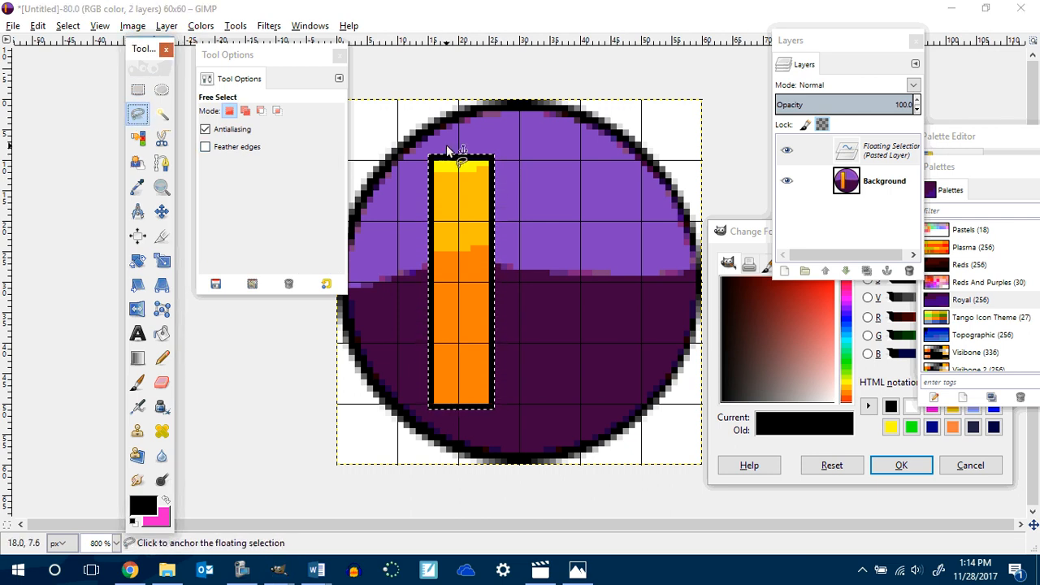
left_click(446, 145)
Select a triangle pointing right beside the bar with Free Select and fill it with the Yellow Orange gradient.
left_click(491, 155)
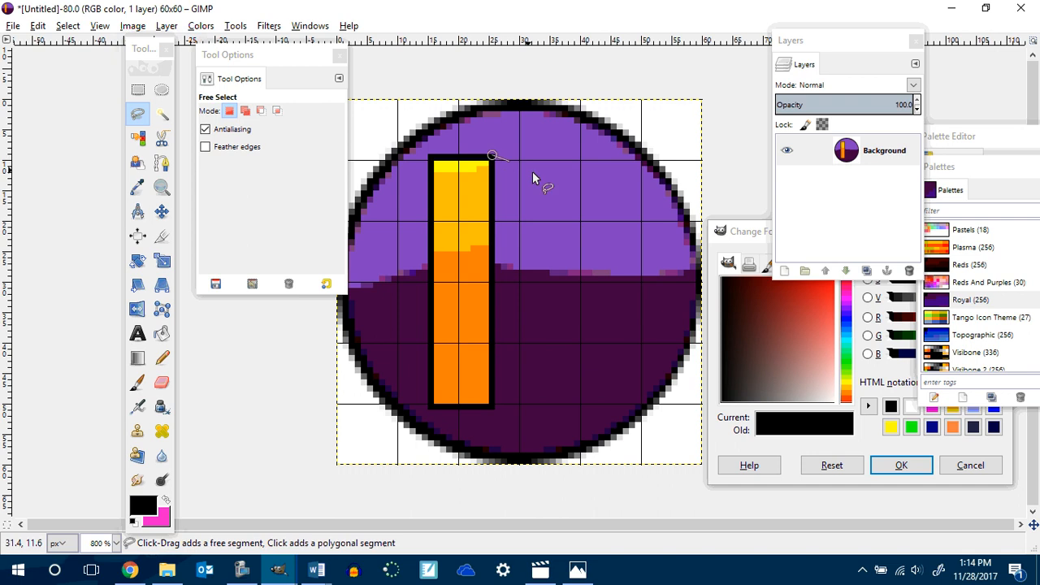
left_click(681, 282)
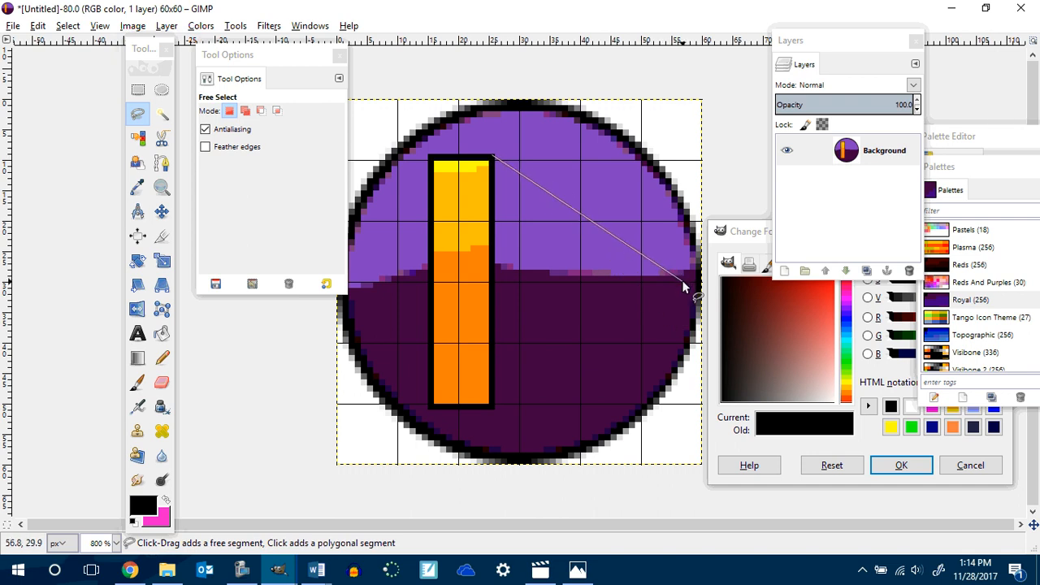
left_click(494, 404)
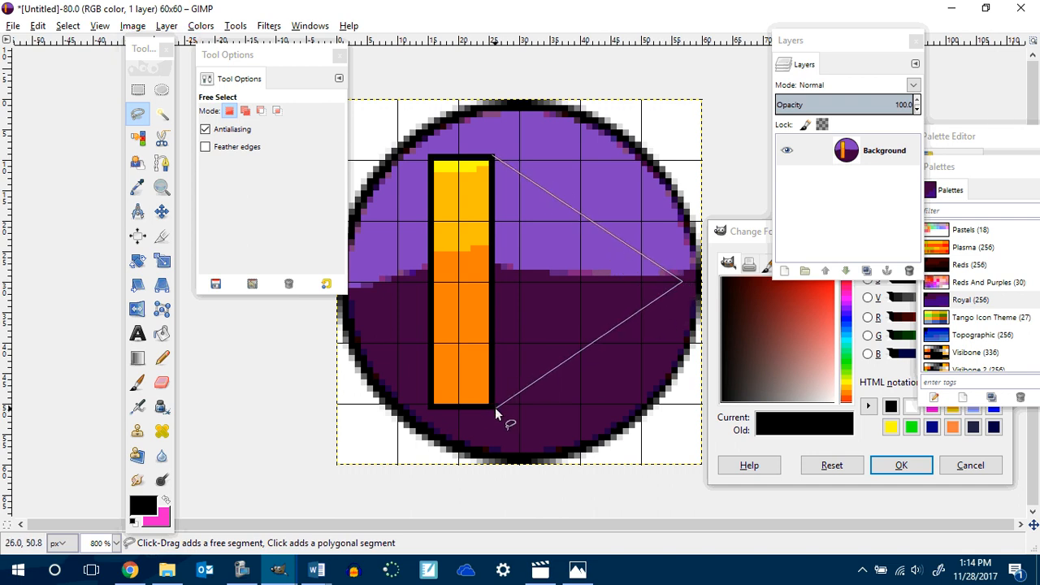
left_click(491, 157)
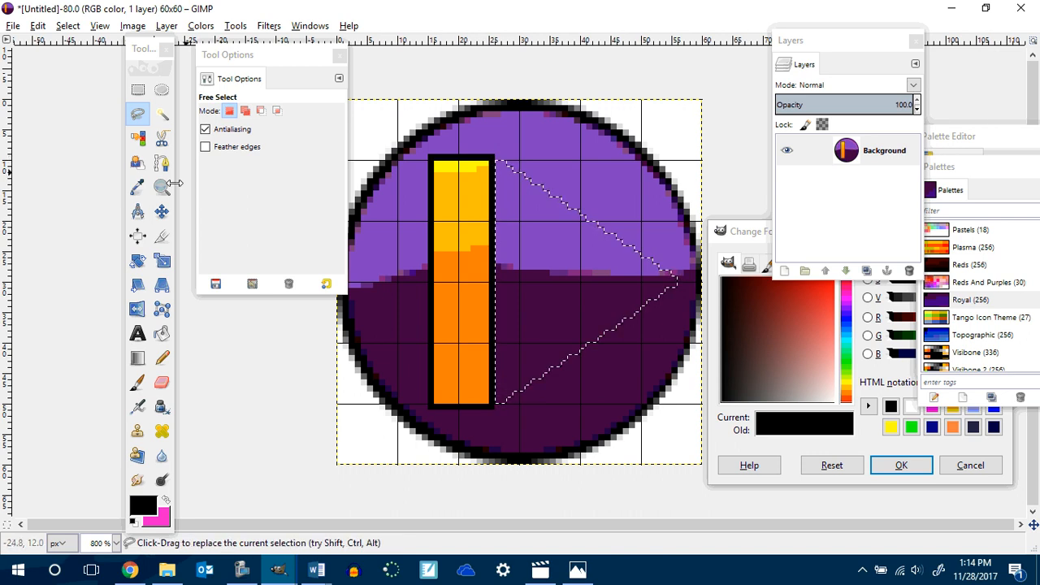
left_click(145, 353)
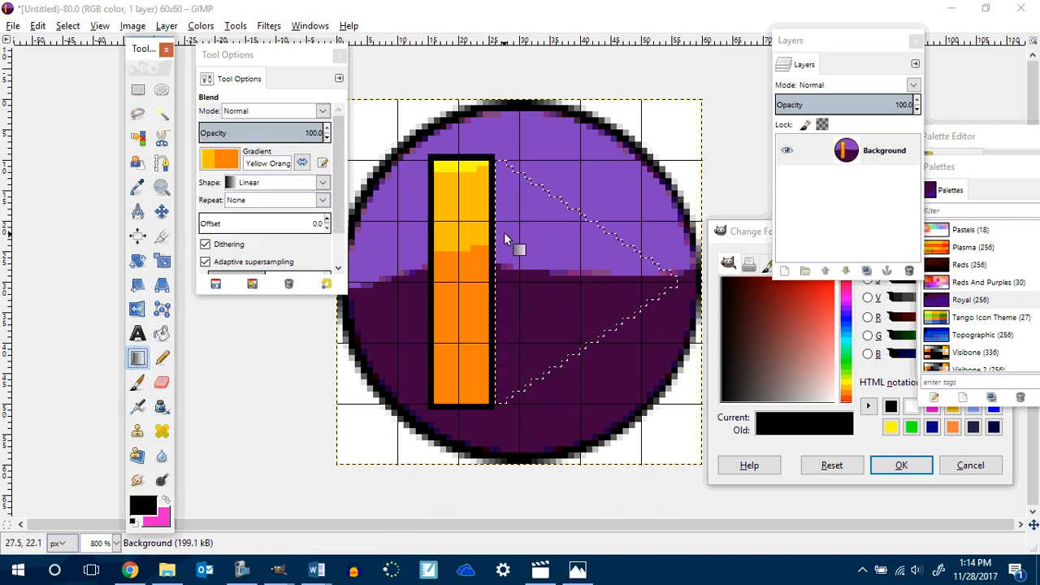
left_click_drag(500, 226, 656, 291)
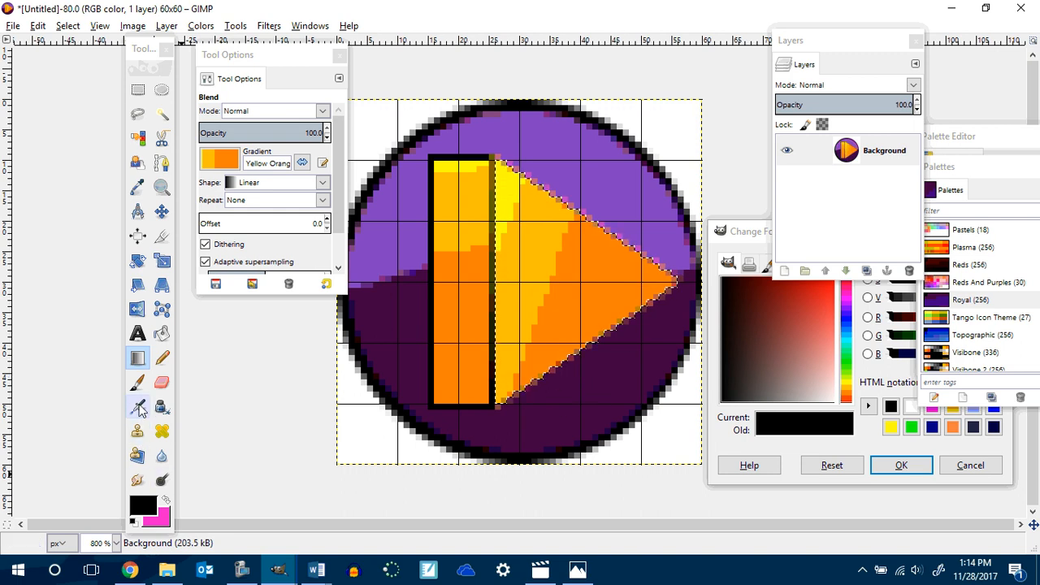
Outline the triangle's edges with straight 1-pixel black Pencil lines from its bottom point to the right tip and up to the top.
left_click(161, 358)
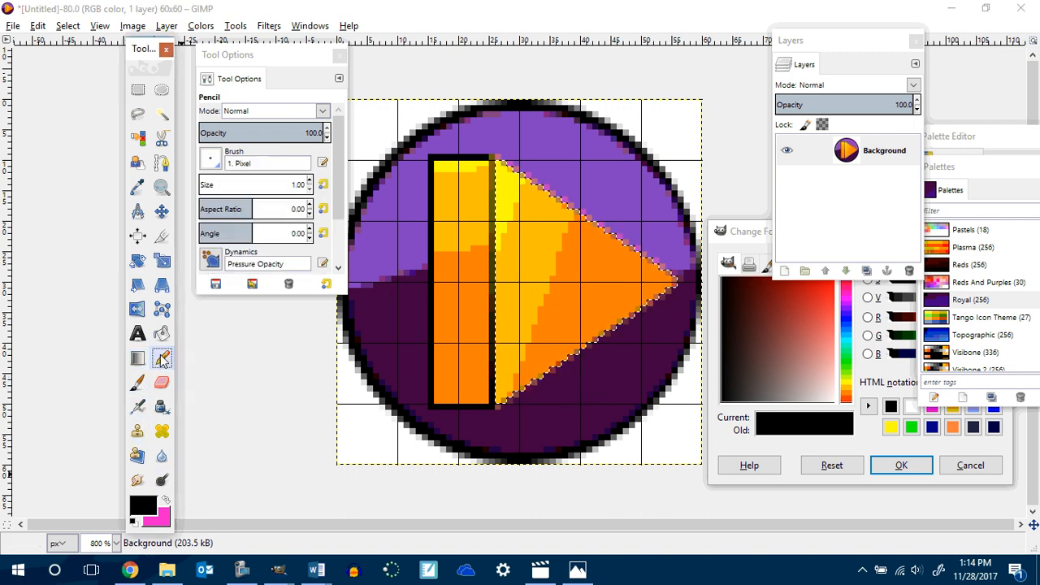
left_click(500, 413)
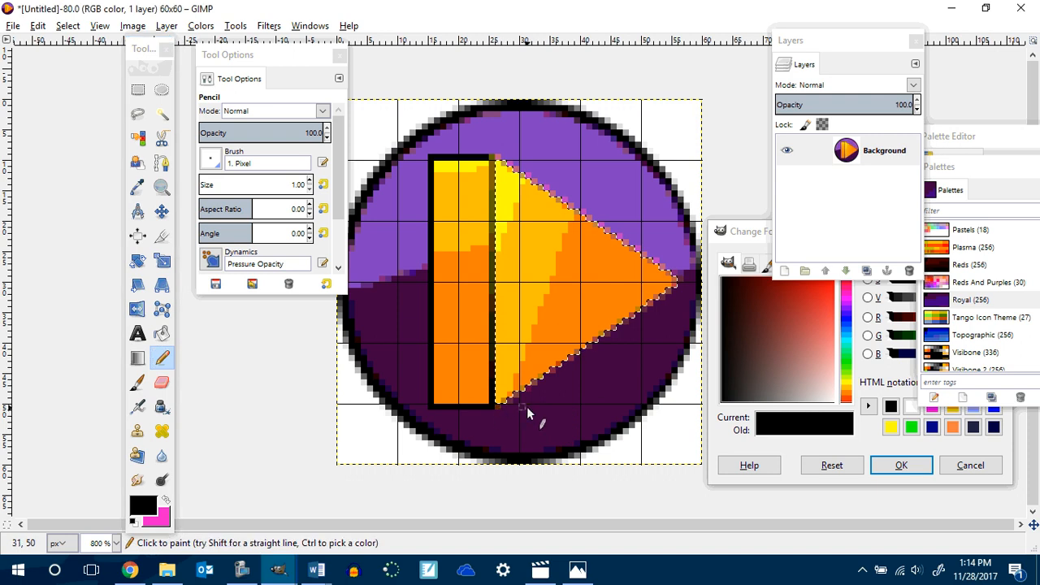
left_click(68, 25)
left_click(85, 81)
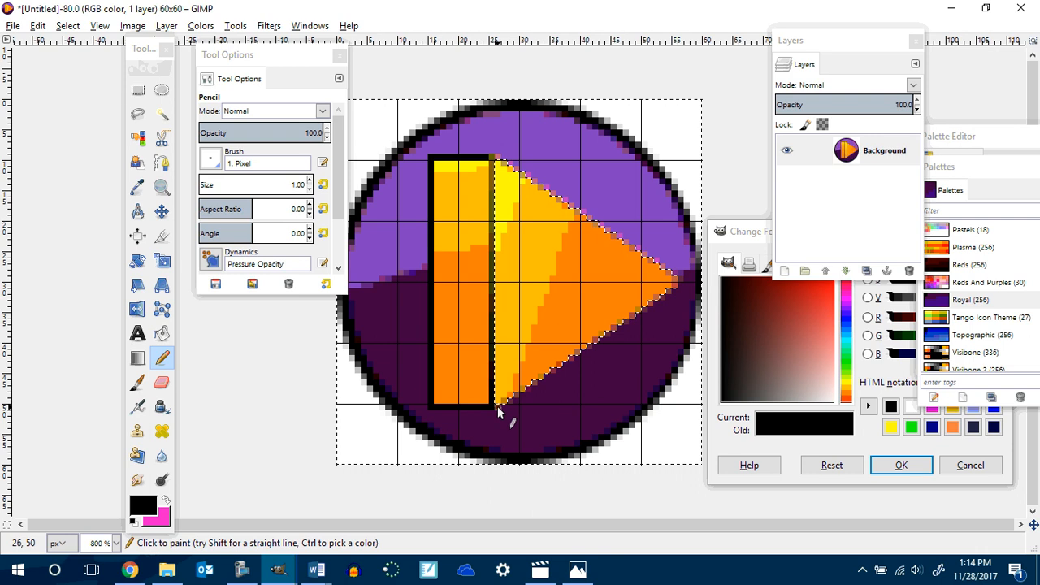
key("shift")
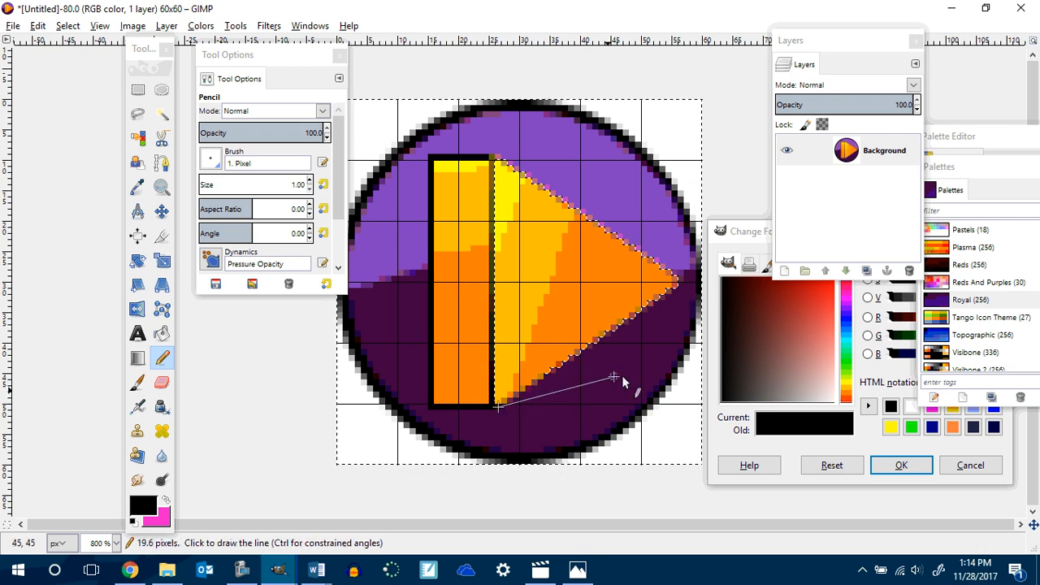
left_click(682, 281)
key("shift")
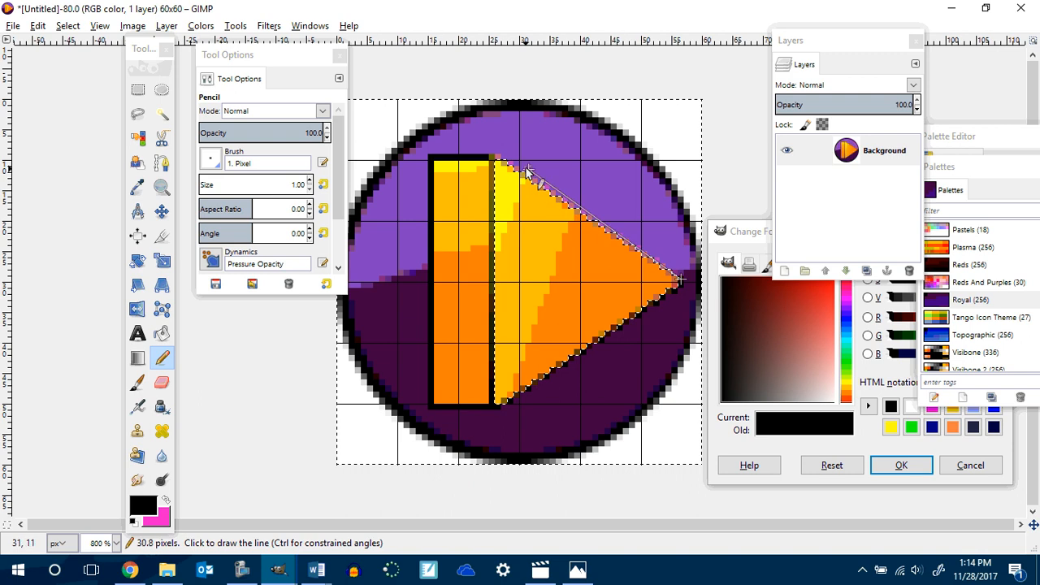
left_click(499, 154, "shift")
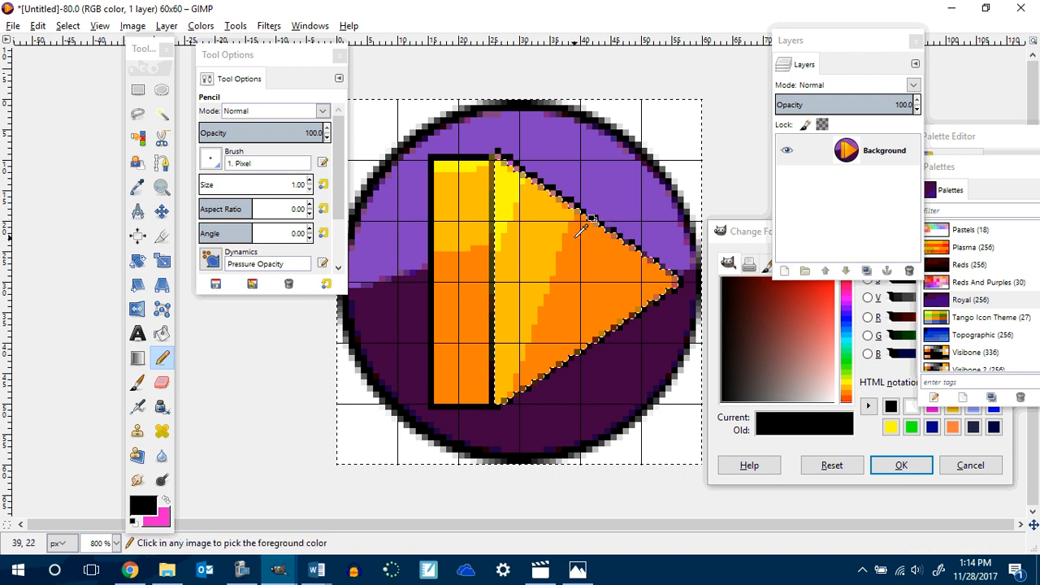
key("ctrl+z")
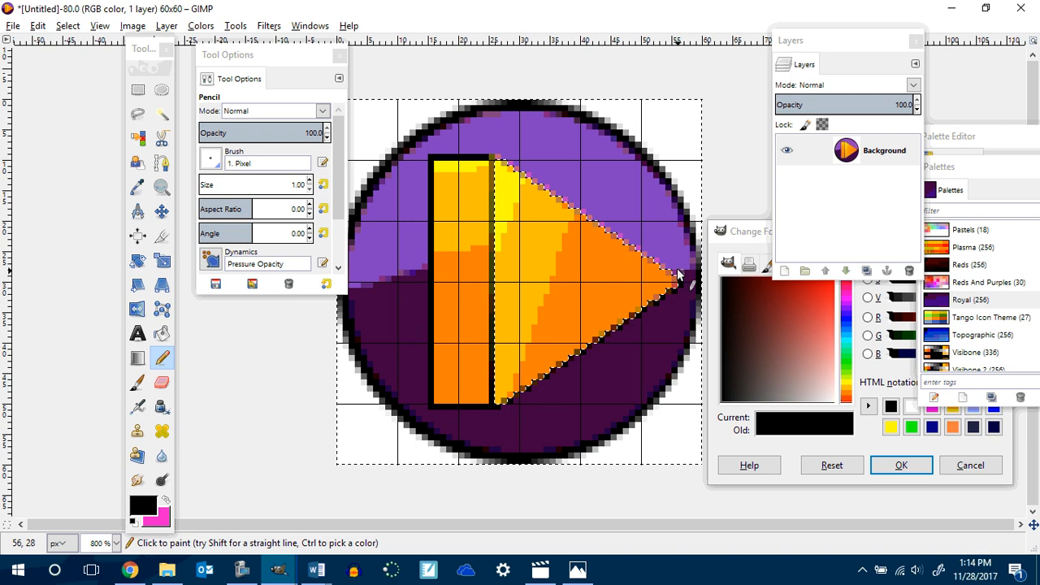
left_click(499, 156, "shift")
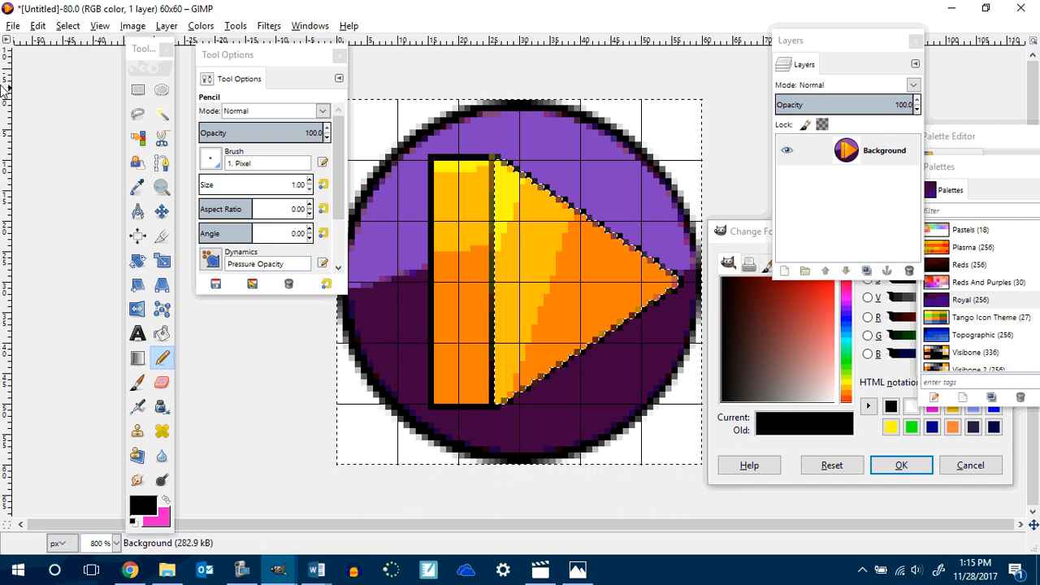
Export the image as play.png into the Game Buttons folder with the default PNG options.
left_click(13, 25)
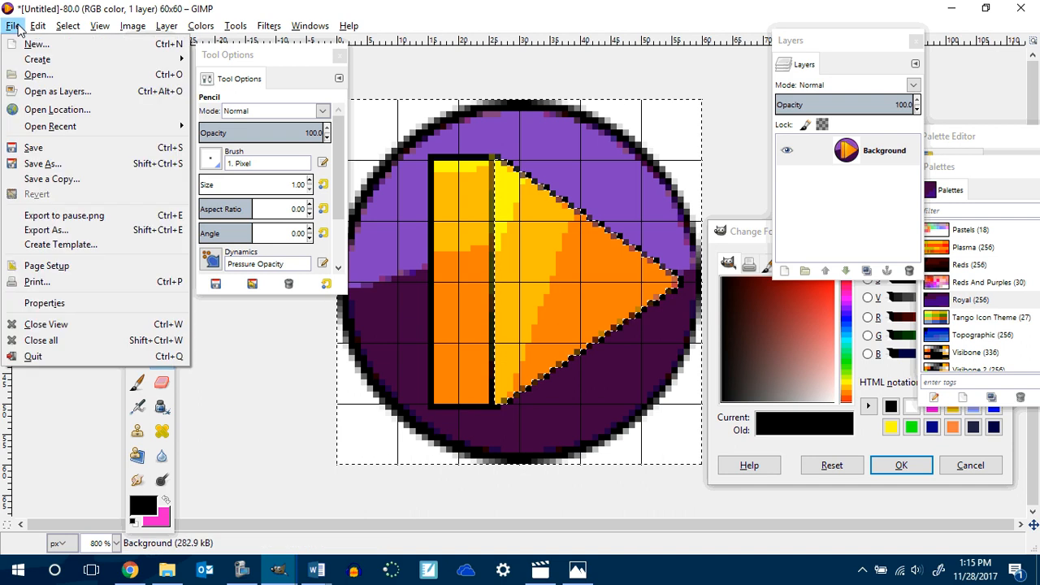
left_click(49, 228)
type("p")
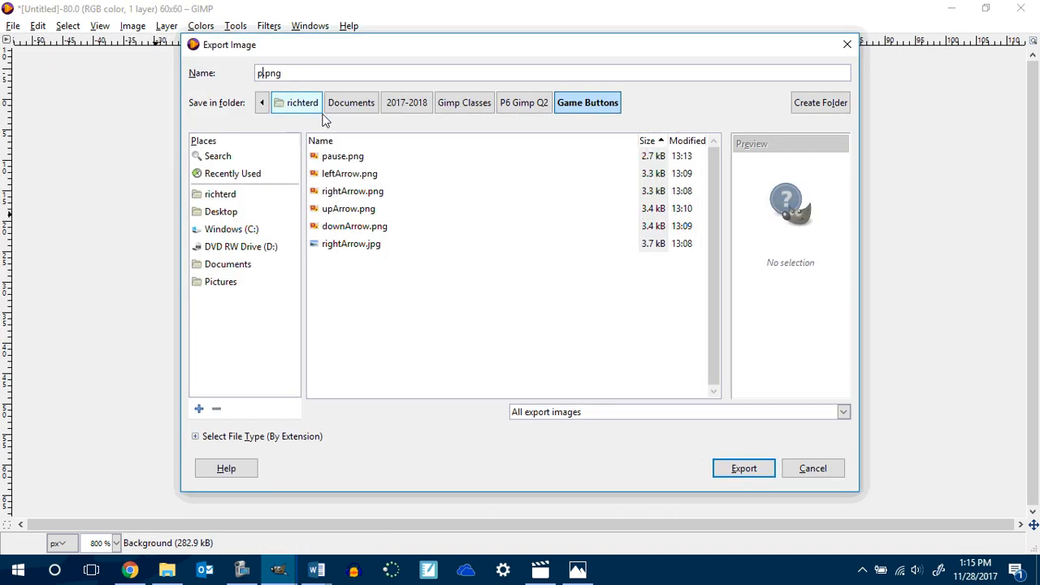
type("lay")
key("Return")
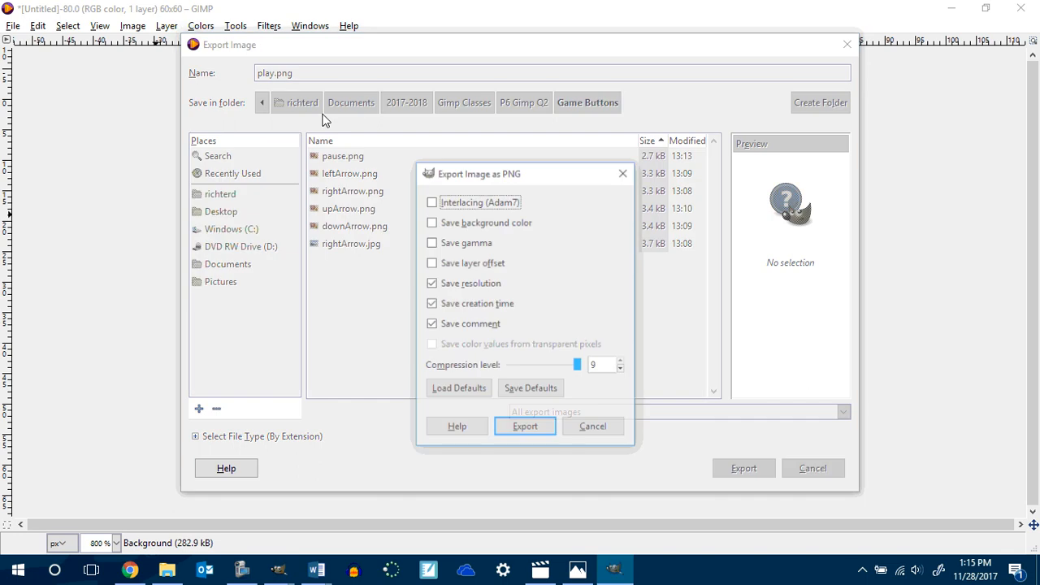
left_click(545, 429)
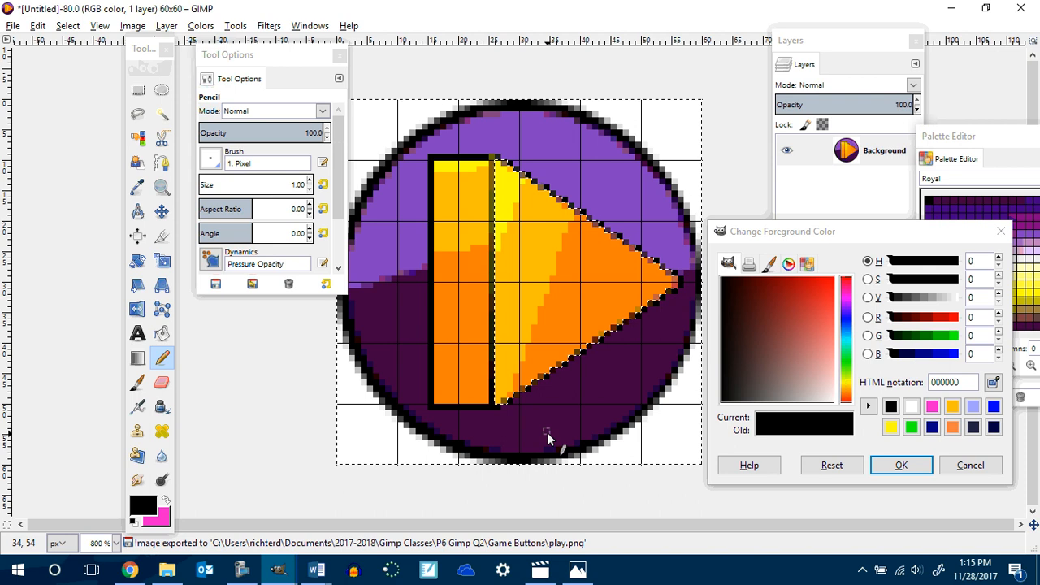
Add an alpha channel to the layer, then select the white corners by color and delete them.
right_click(845, 153)
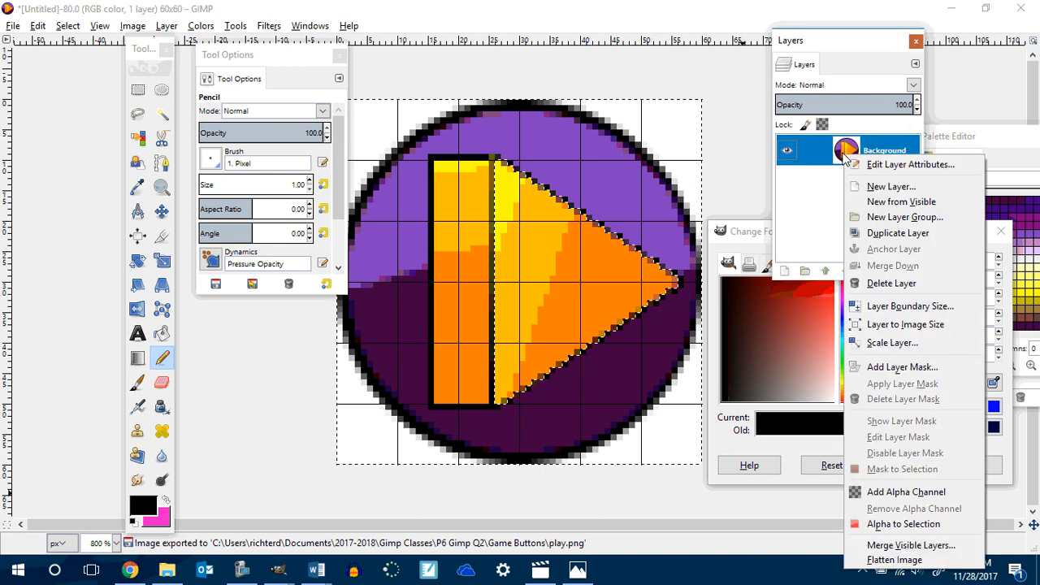
left_click(916, 493)
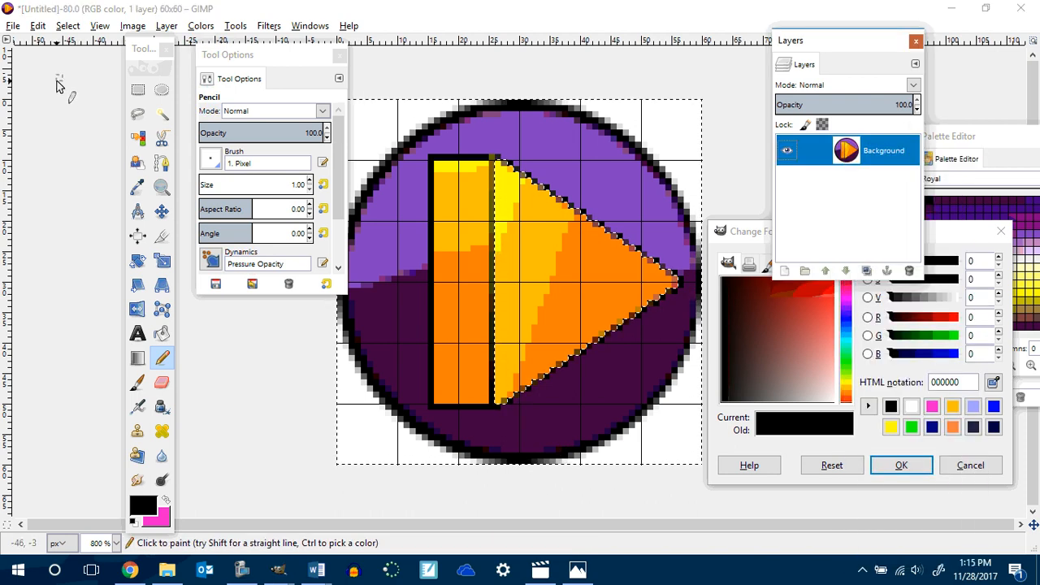
key("shift+o")
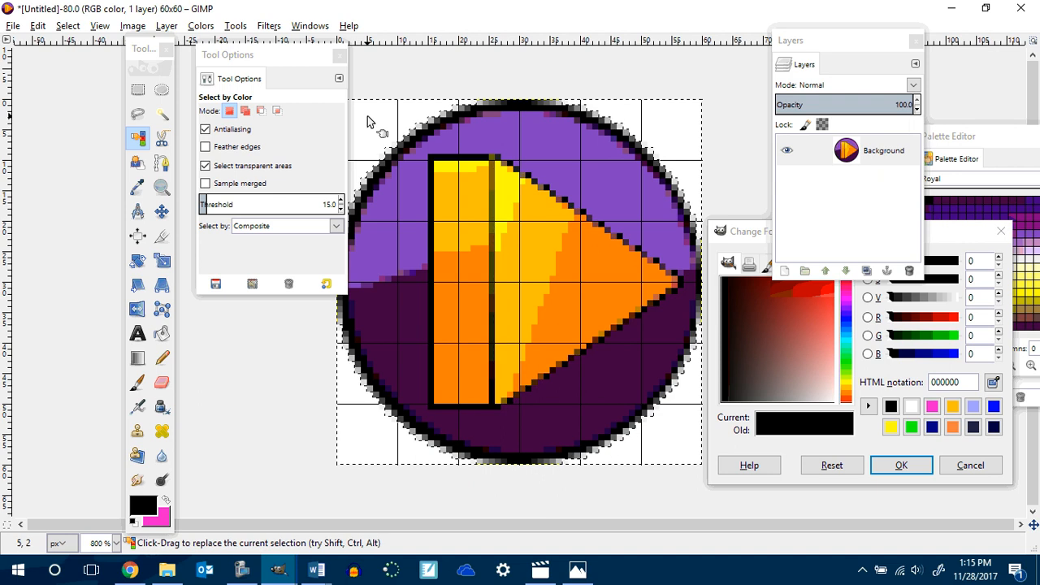
left_click(367, 115)
key("Delete")
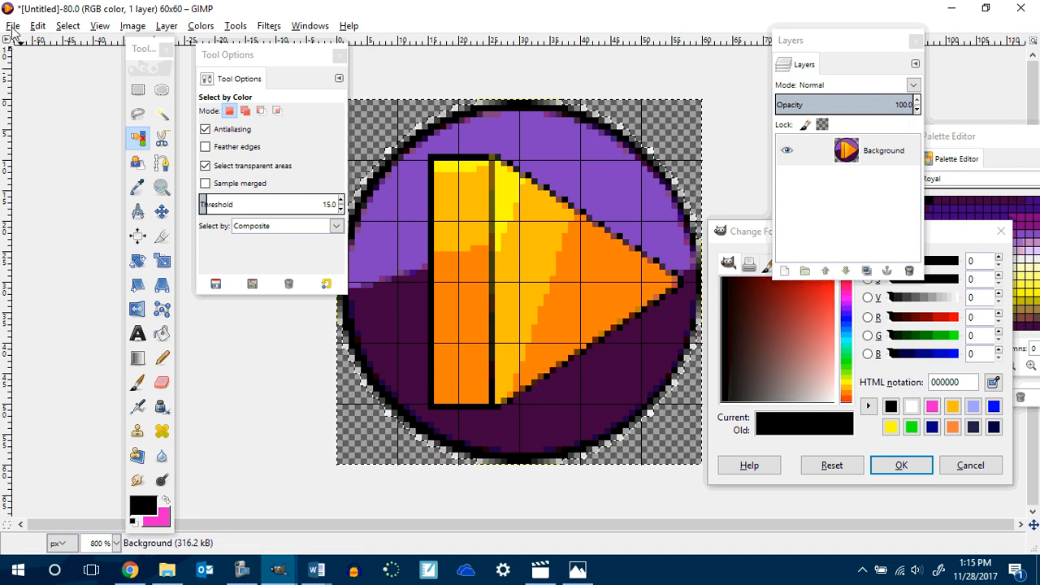
Re-export the image as play.png, replacing the existing file, with the default PNG options.
left_click(13, 26)
left_click(69, 231)
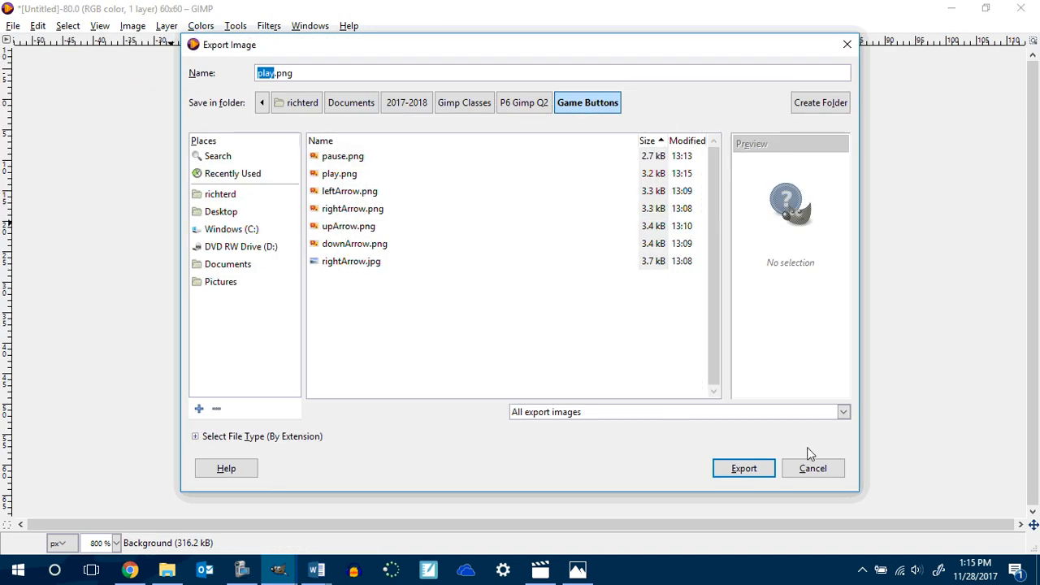
left_click(738, 472)
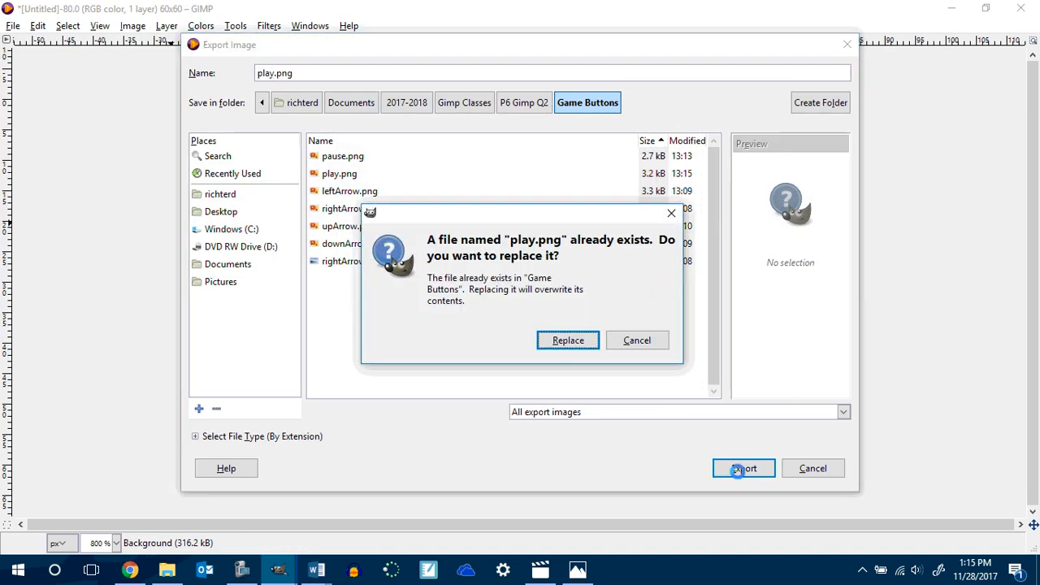
left_click(562, 347)
left_click(544, 428)
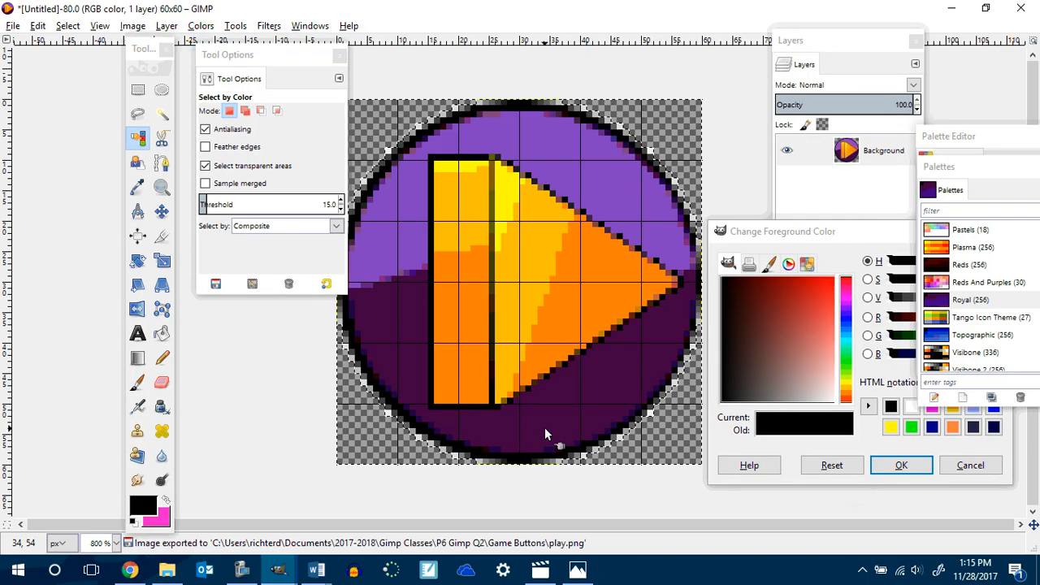
Undo the recent edits back to the plain two-tone circle.
left_click(564, 325, "ctrl")
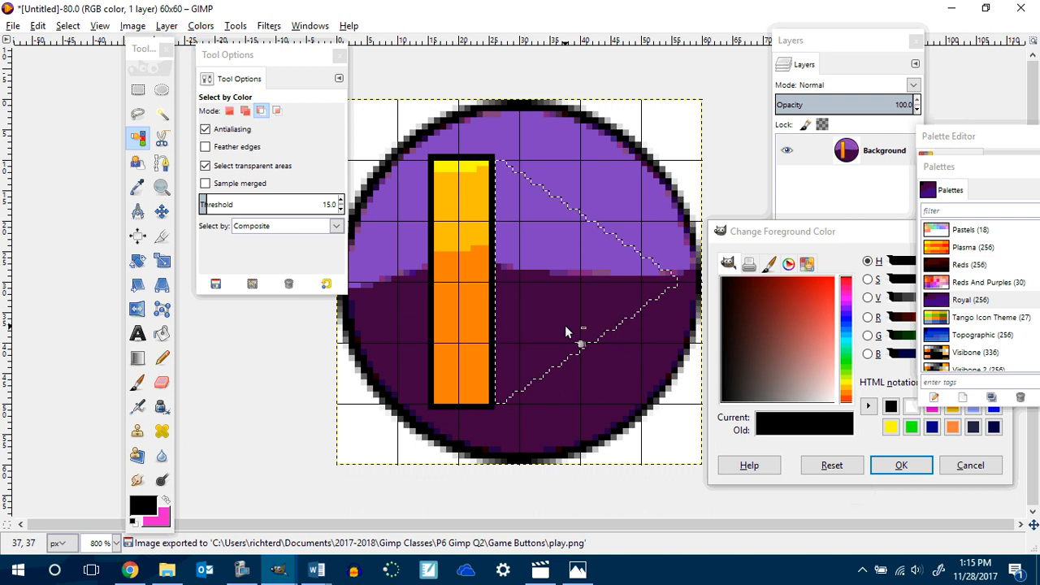
key("ctrl+z")
key("ctrl+z")
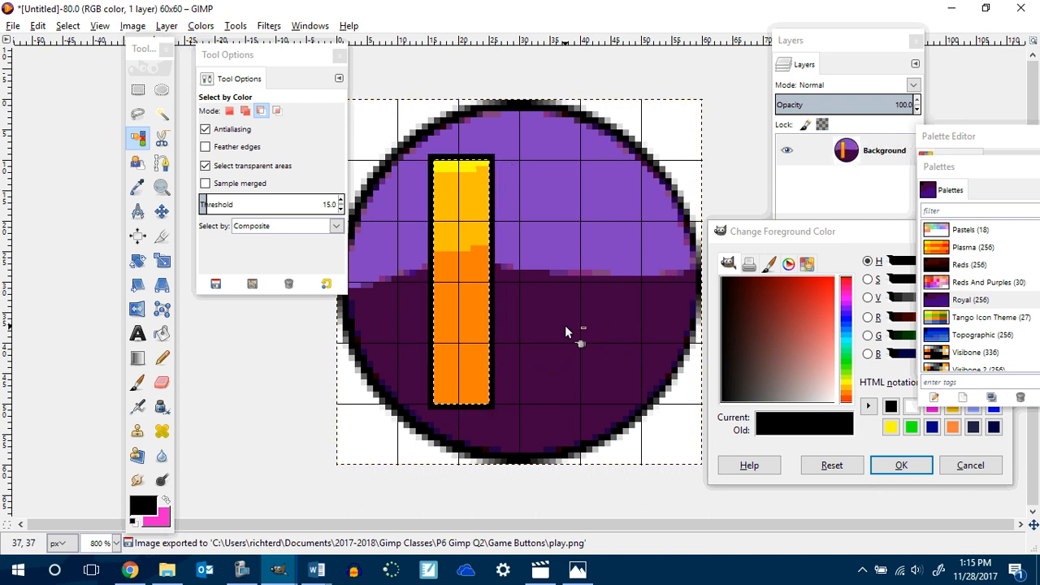
key("ctrl+z")
key("ctrl+z")
key("ctrl+z")
key("ctrl+z")
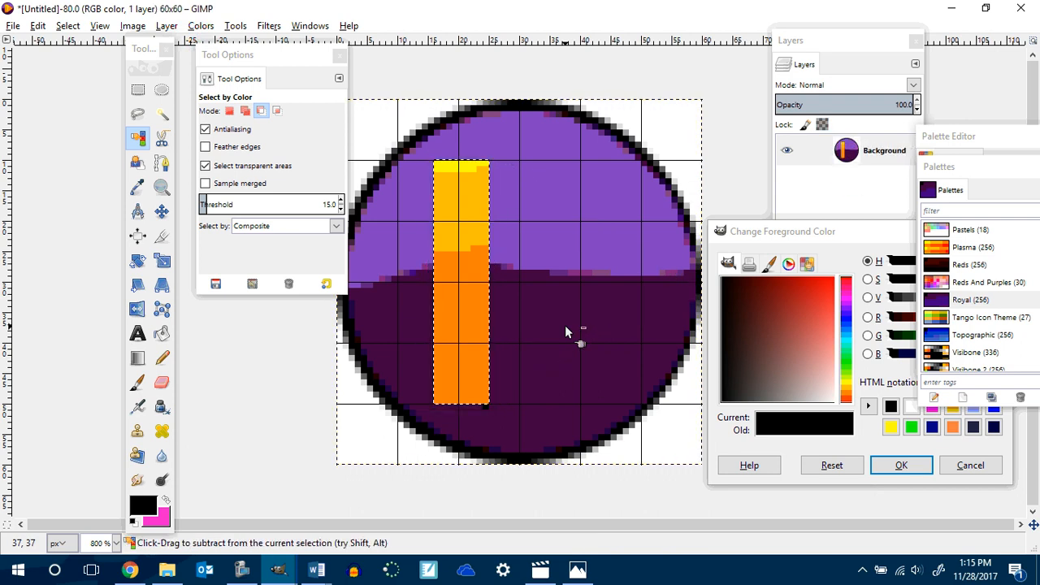
key("ctrl+z")
key("ctrl+z")
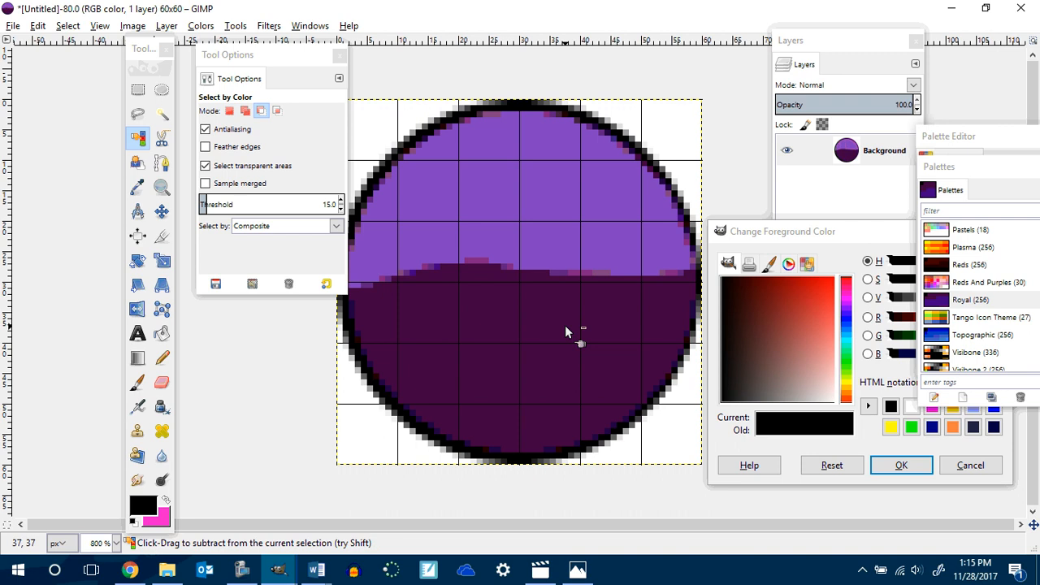
key("ctrl+z")
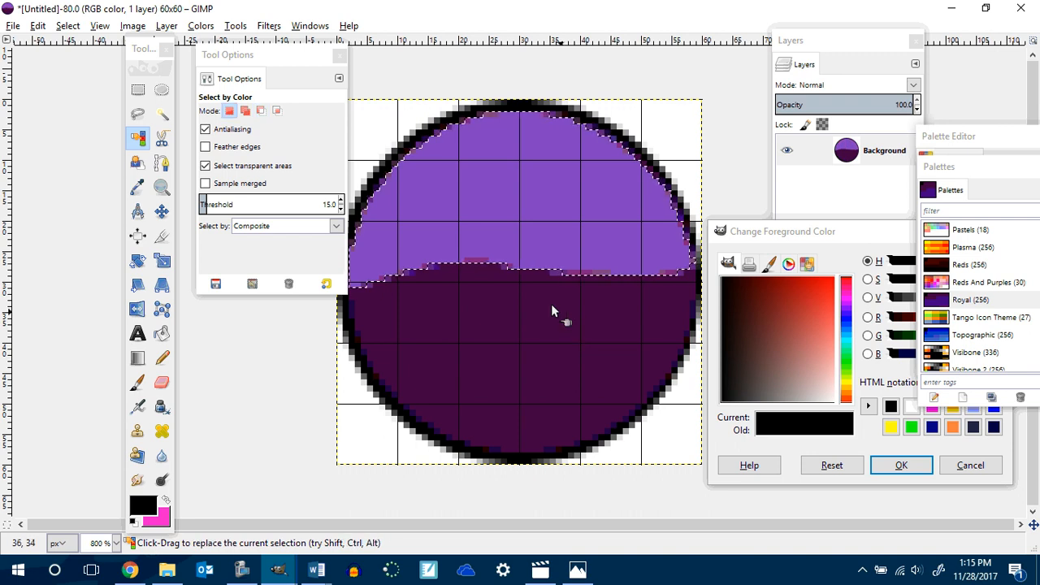
Close both open images, discarding their unsaved changes.
left_click(1020, 8)
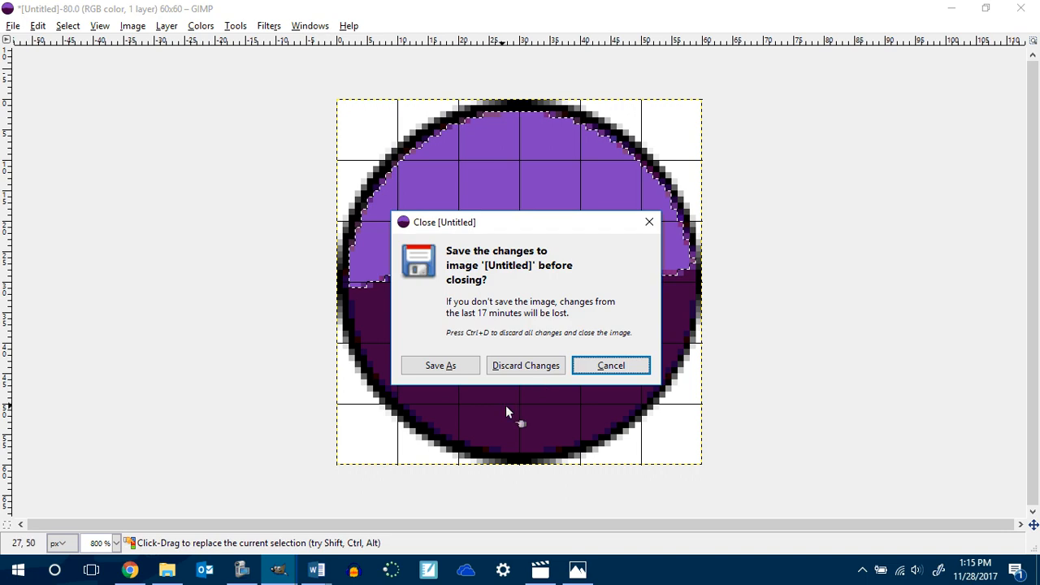
left_click(525, 365)
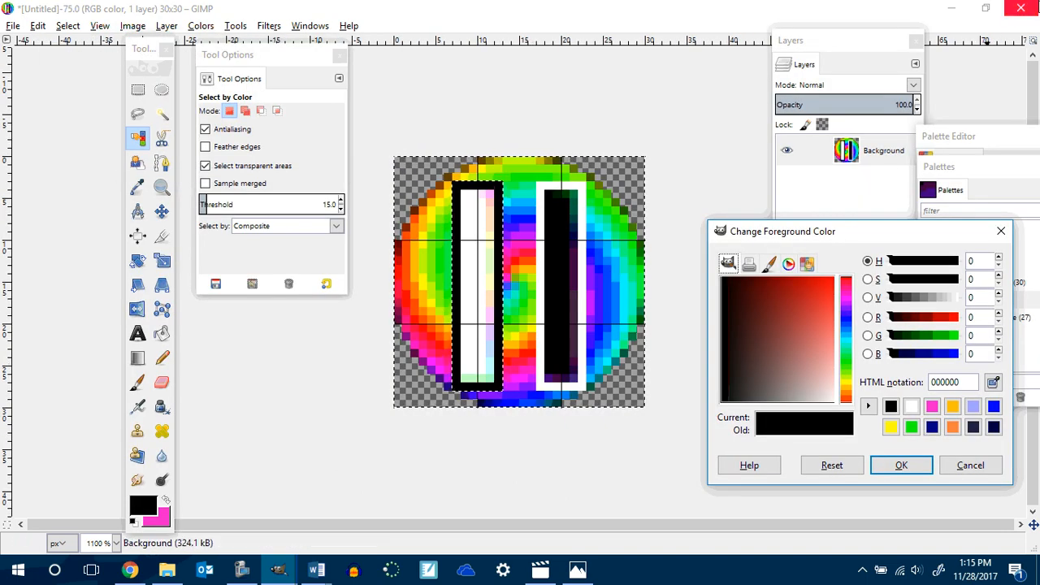
left_click(1020, 8)
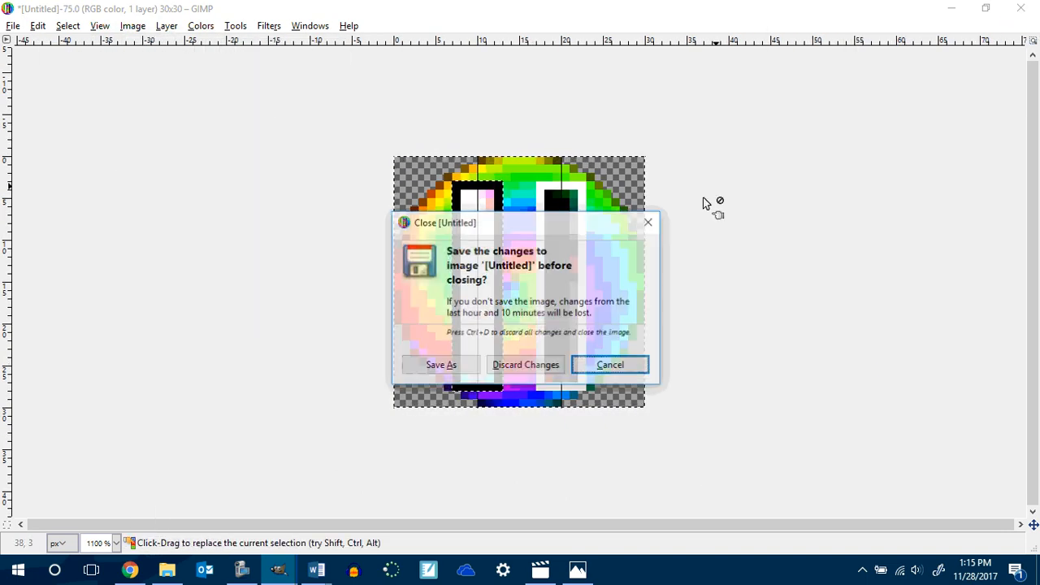
left_click(525, 366)
Open File Explorer and browse to Documents > 2017-2018 > Gimp Classes > P6 Gimp Q2 > Game Buttons to view the exported icons.
left_click(167, 570)
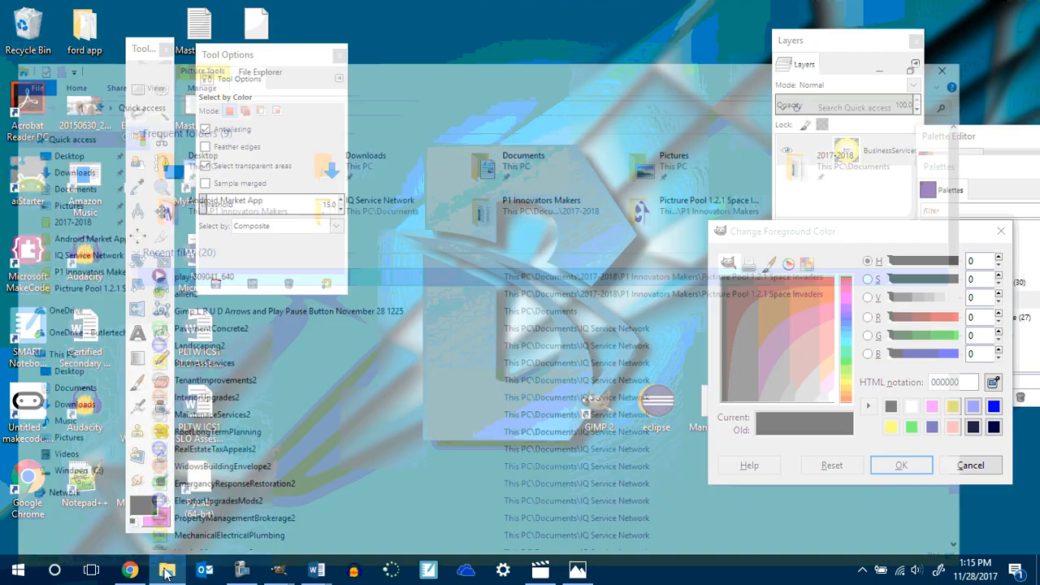
double_click(559, 107)
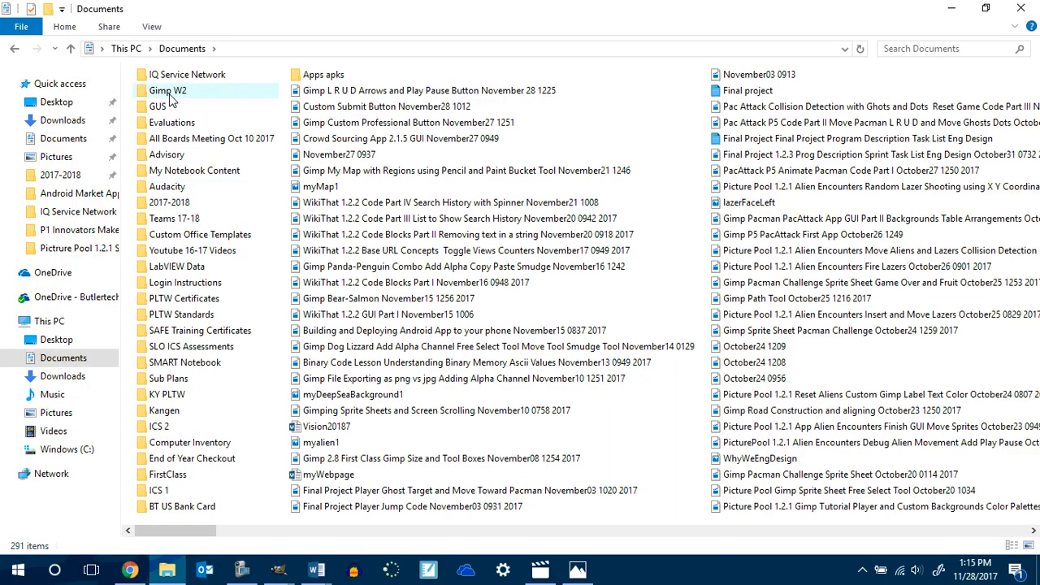
double_click(167, 93)
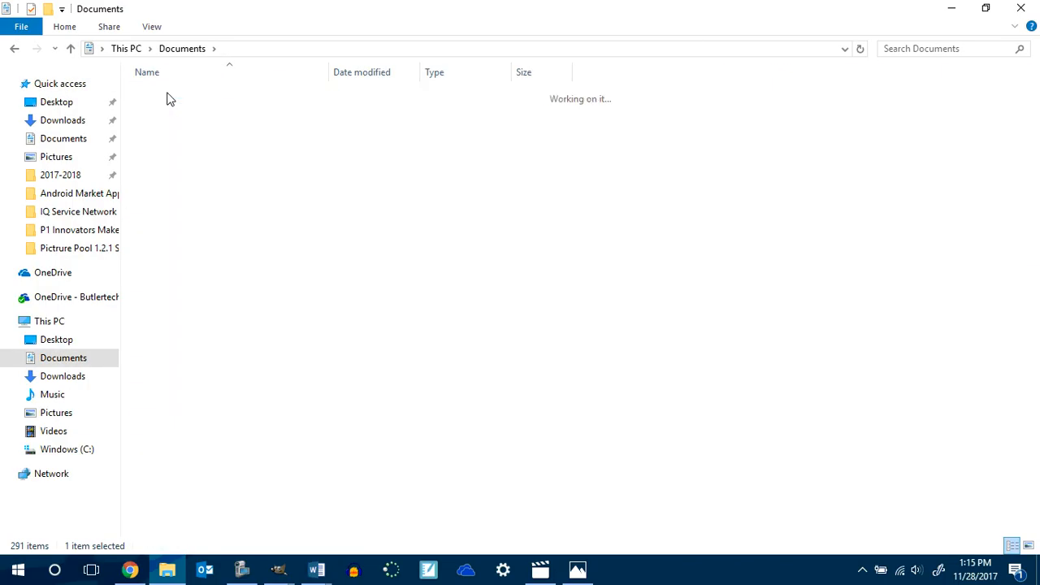
left_click(18, 48)
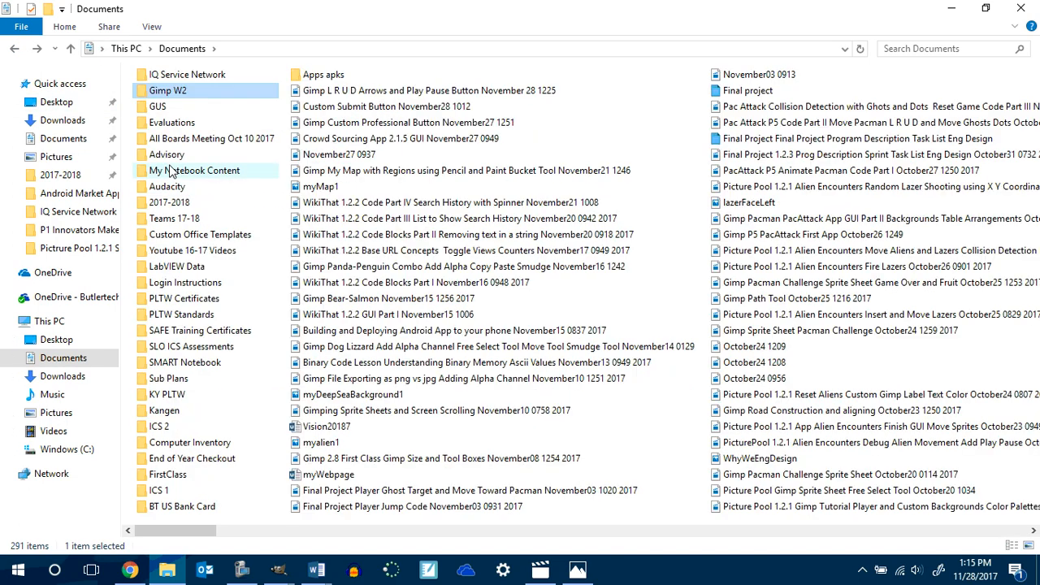
double_click(168, 202)
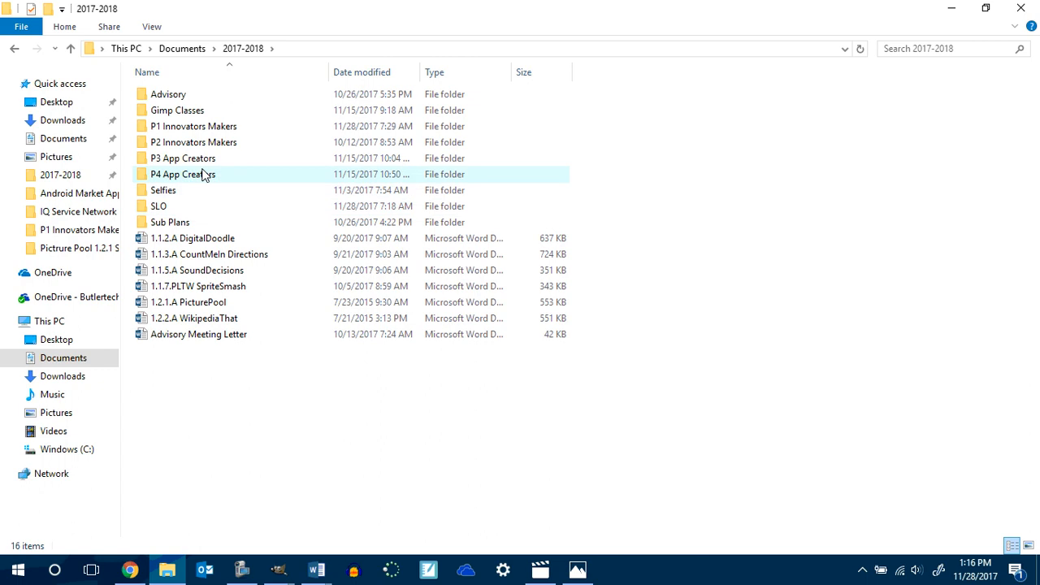
double_click(188, 111)
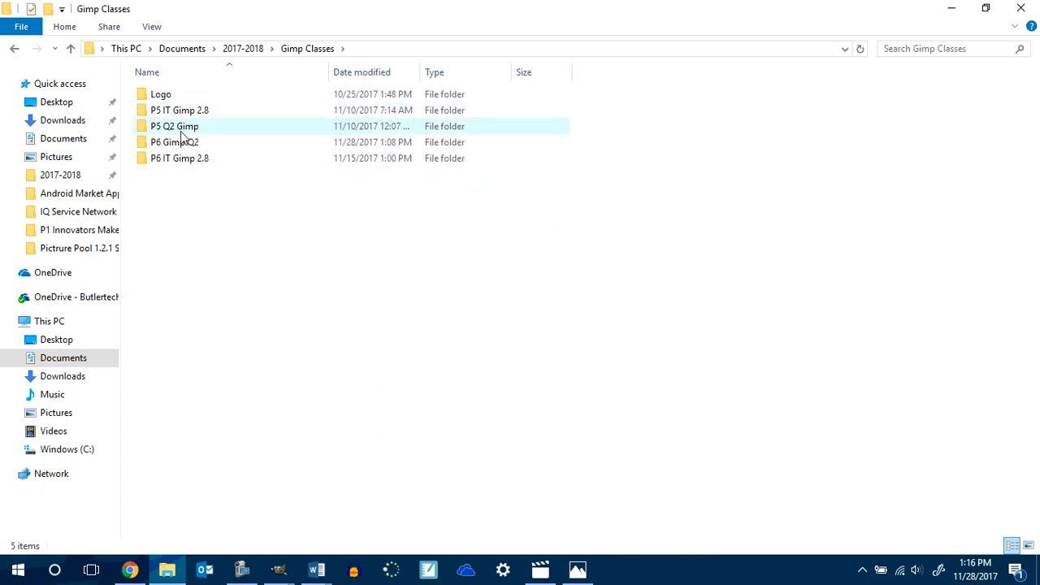
double_click(177, 145)
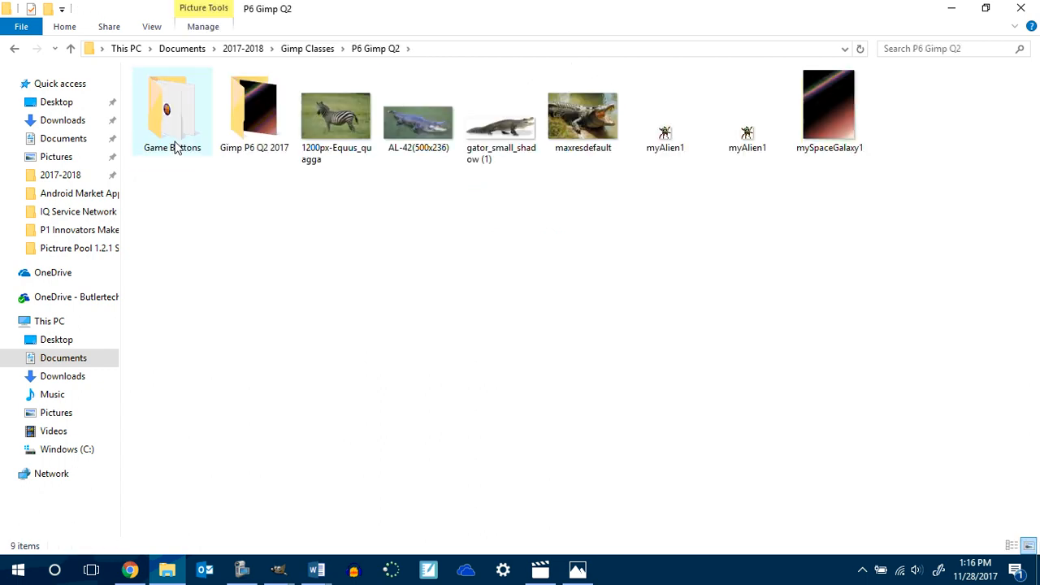
double_click(154, 96)
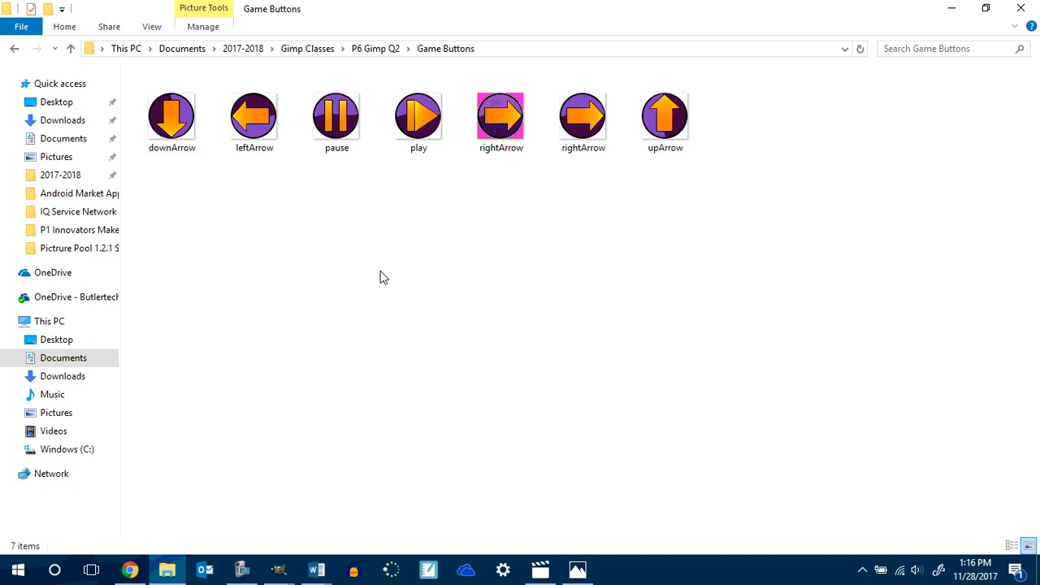
Open pause.png from the Game Buttons folder in GIMP and maximize its image window.
right_click(342, 111)
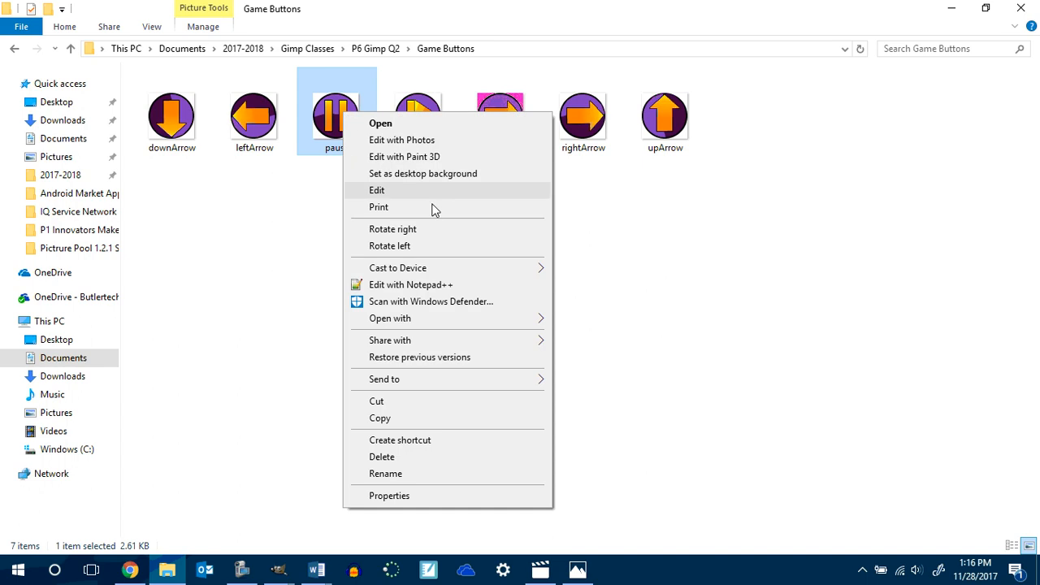
mouse_move(406, 320)
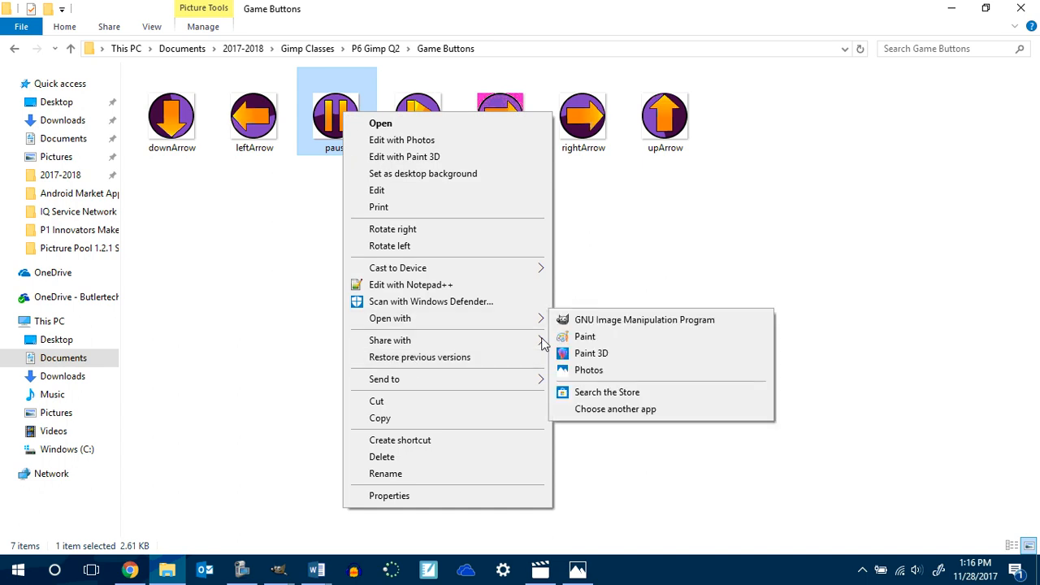
left_click(610, 322)
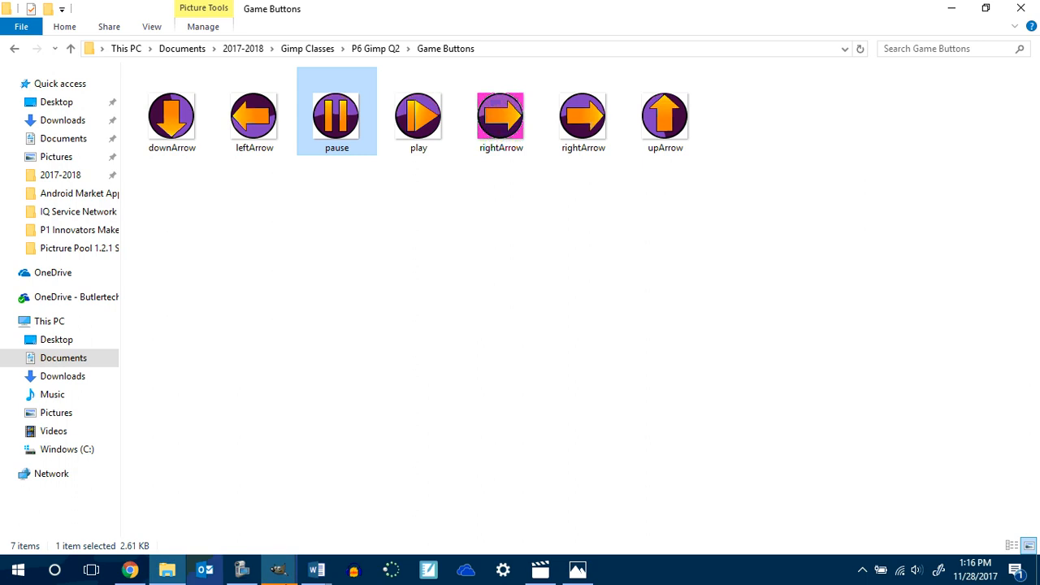
left_click(293, 573)
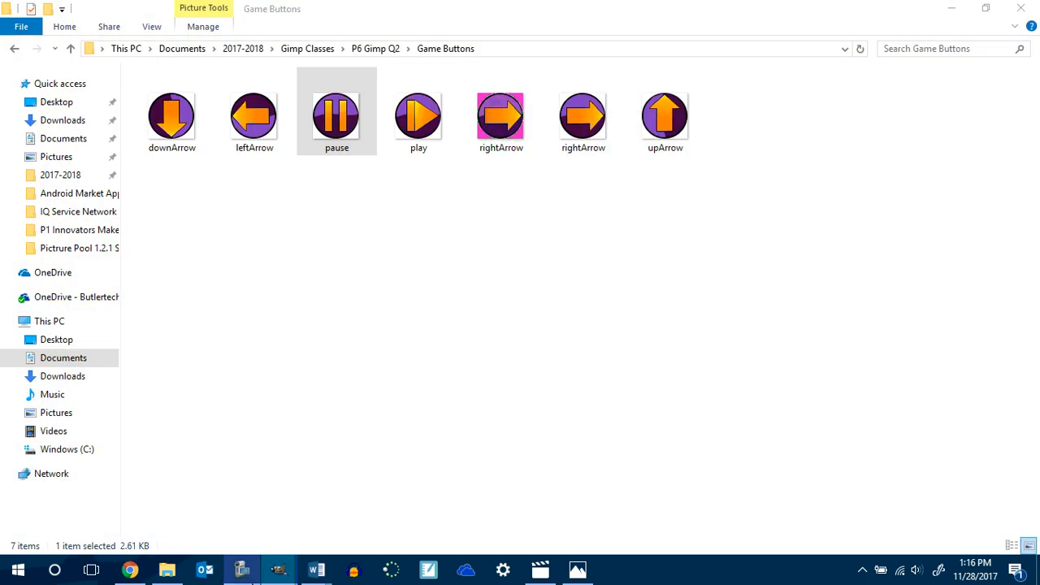
left_click(277, 572)
left_click(970, 508)
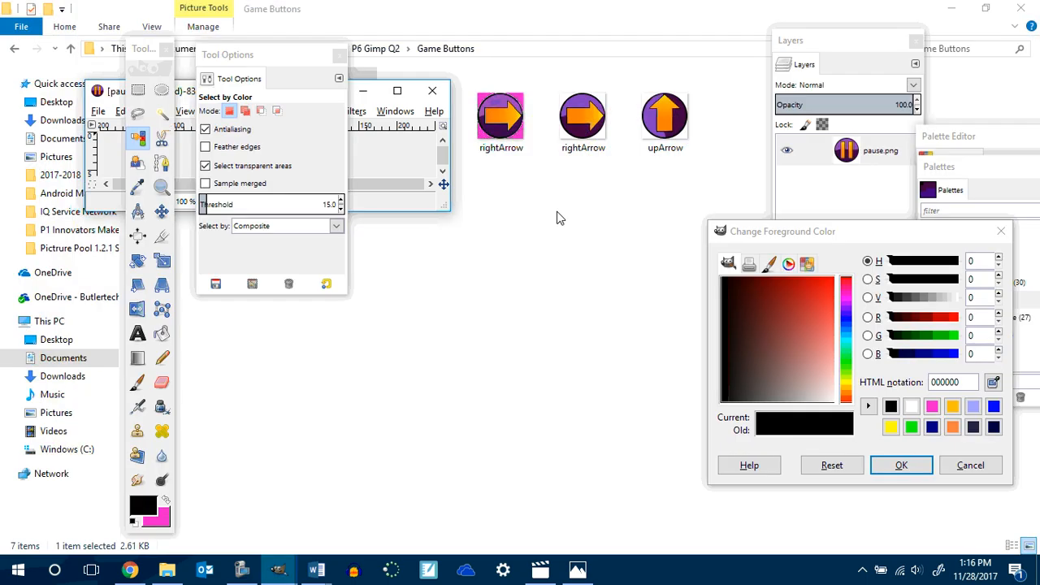
left_click(397, 90)
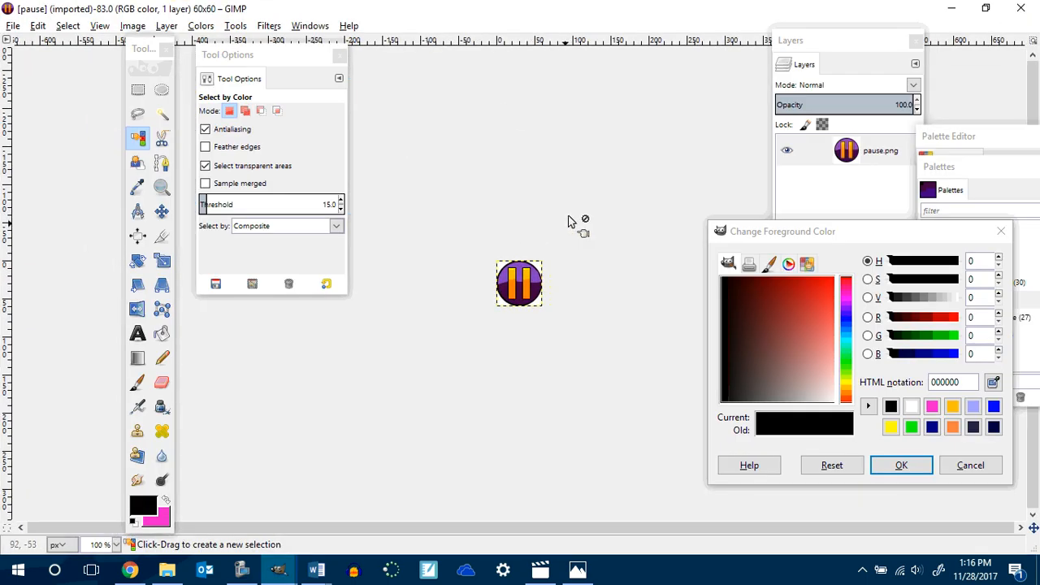
Select the white background around the pause button by colour and delete it to leave transparency.
scroll(555, 168, "up", 3)
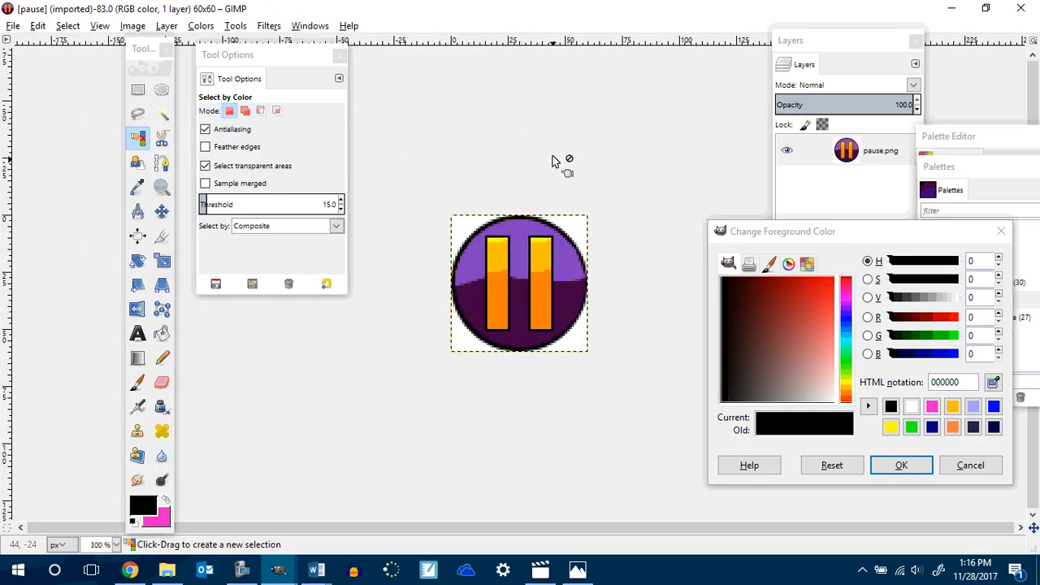
scroll(553, 154, "up", 2)
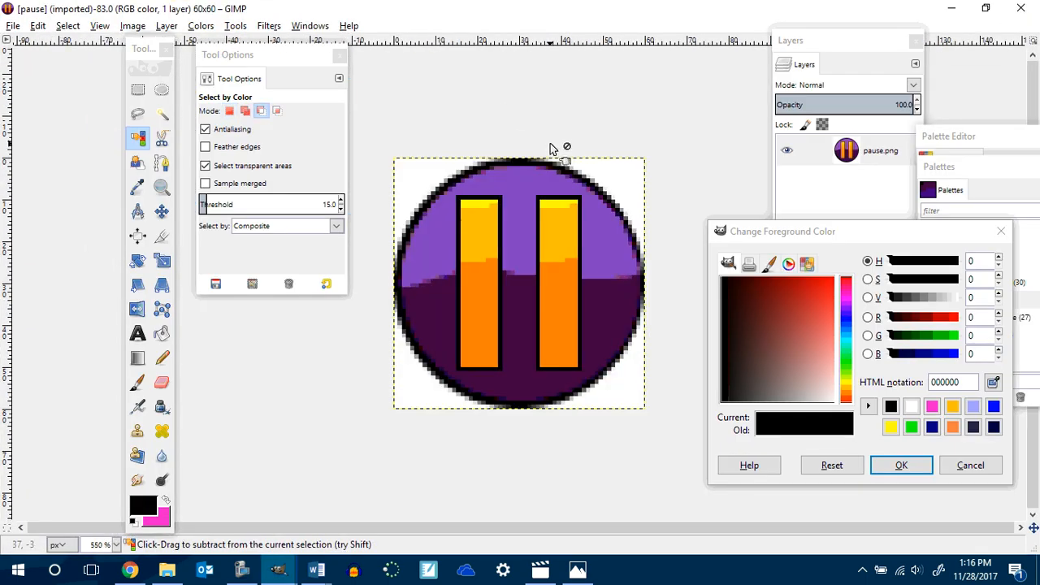
right_click(848, 157)
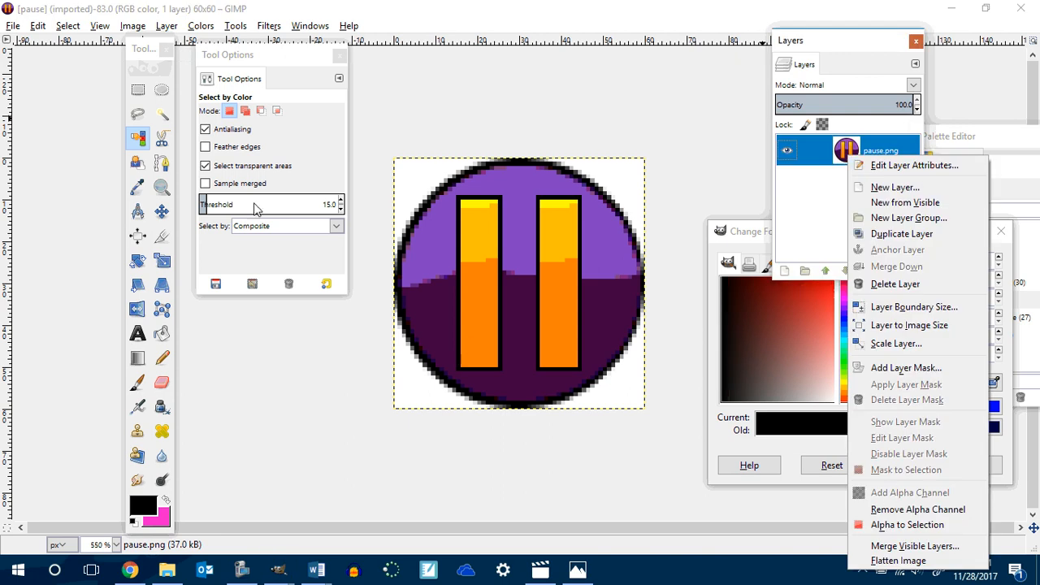
left_click(139, 138)
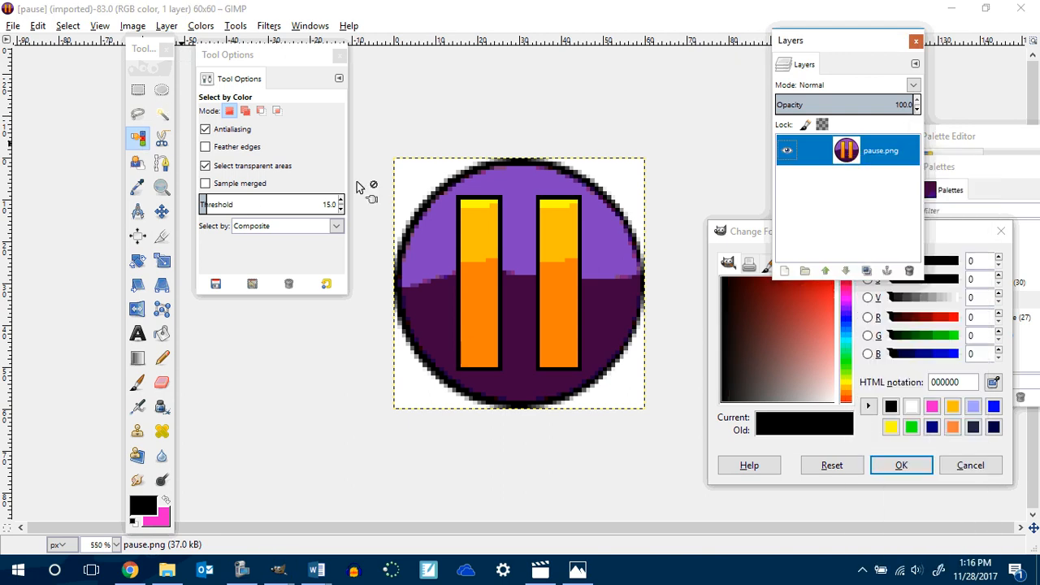
left_click(418, 178)
key("Delete")
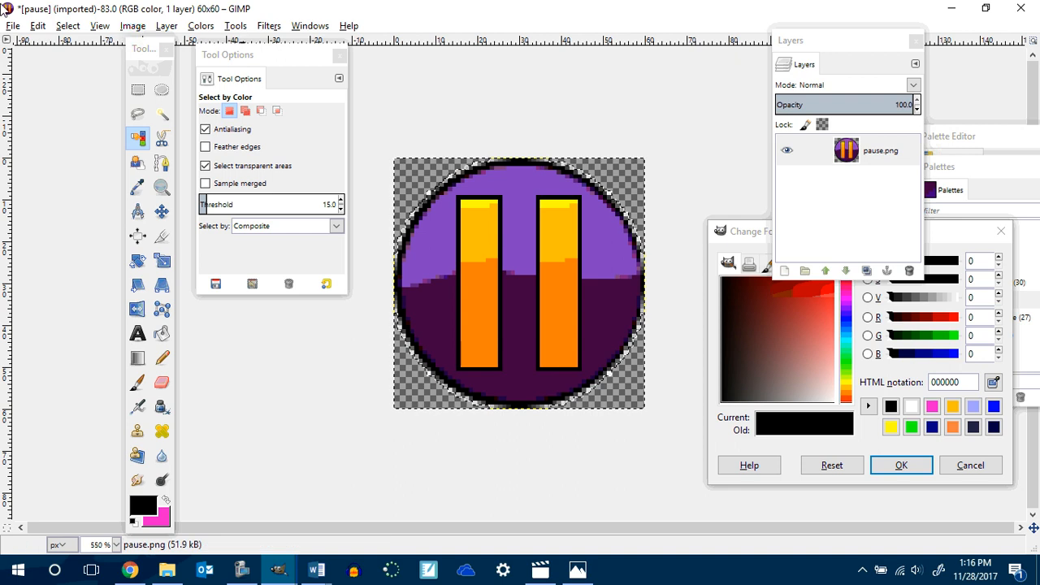
Export the image as pause.png into Game Buttons, replacing the existing file, with the default PNG options.
left_click(13, 25)
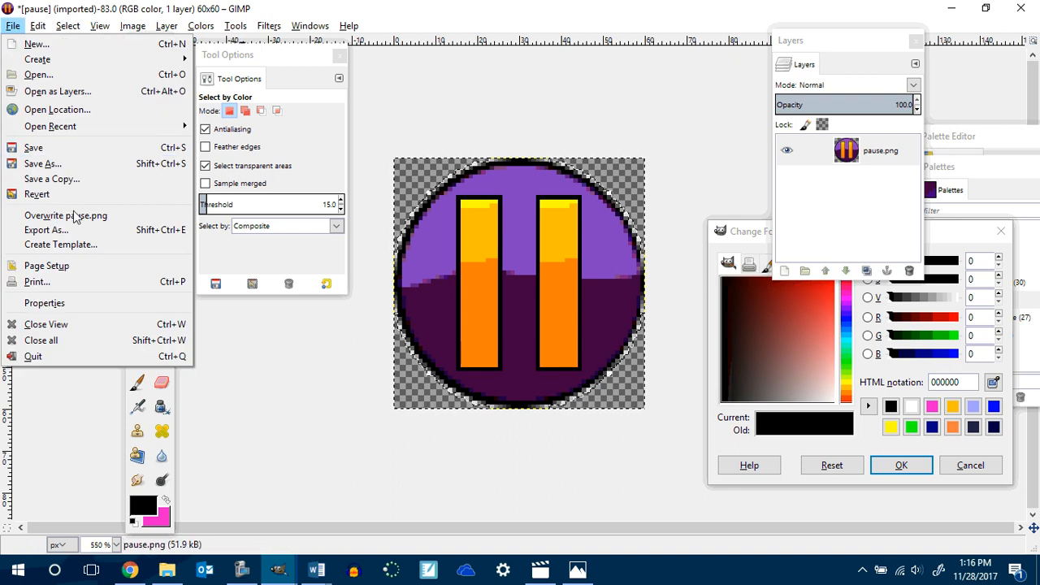
left_click(73, 237)
left_click(754, 467)
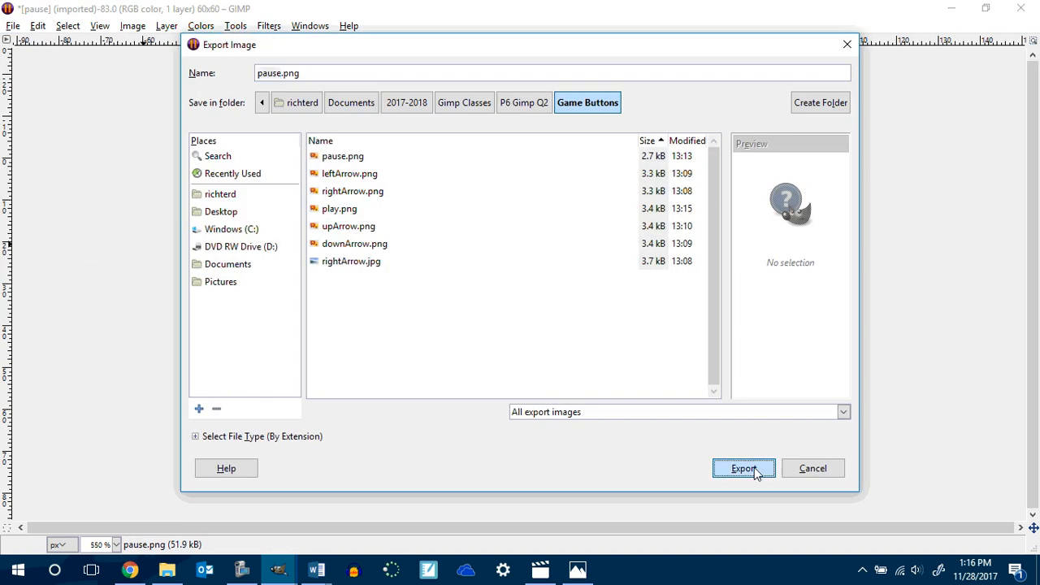
left_click(566, 342)
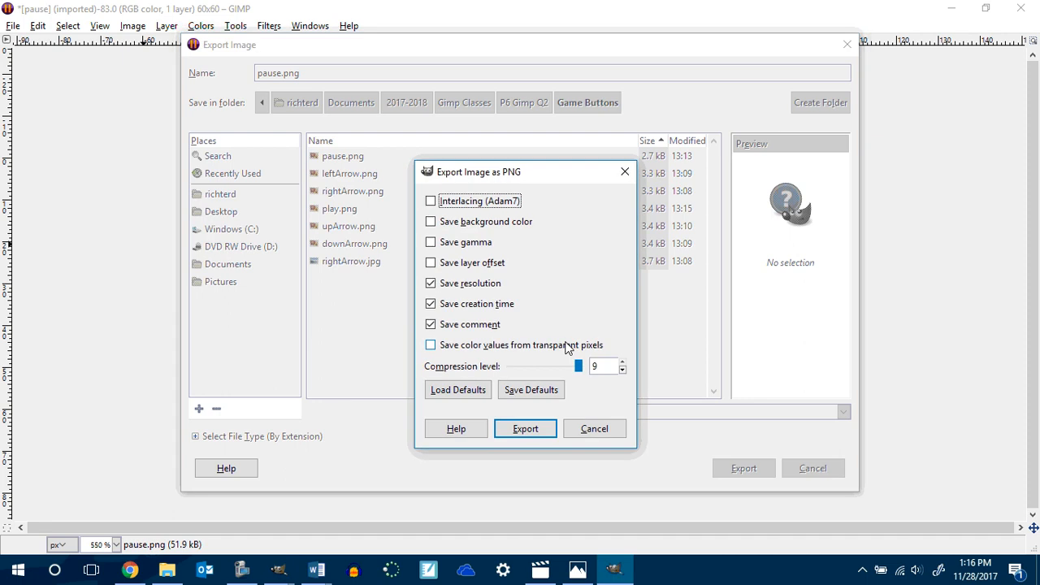
left_click(528, 430)
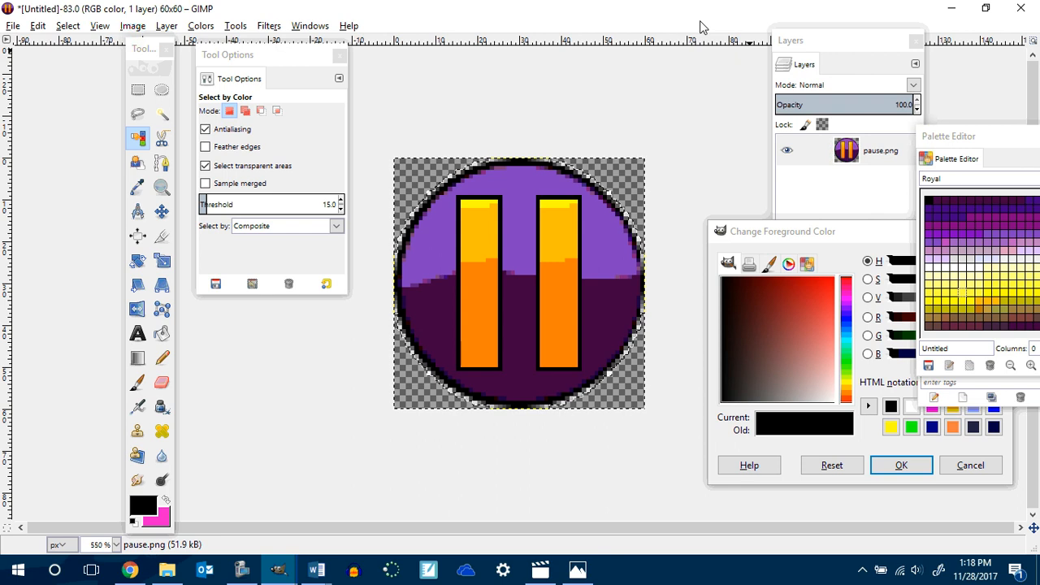
left_click(241, 568)
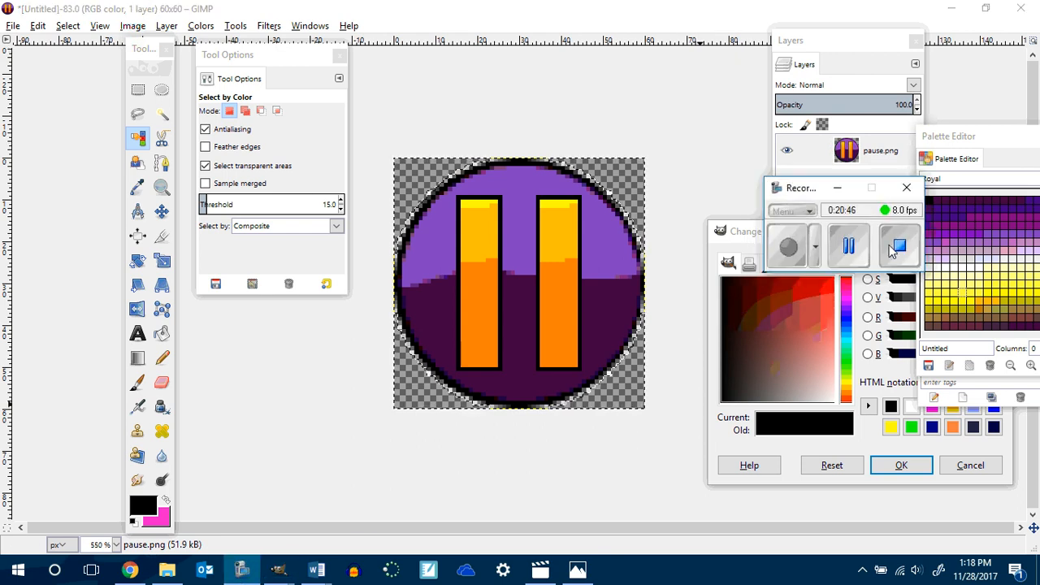